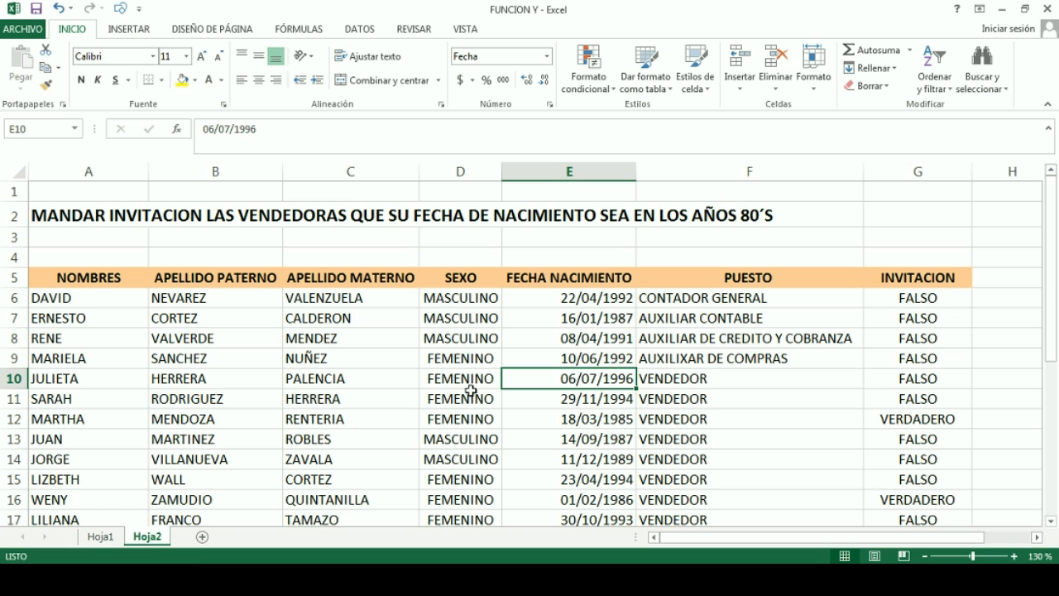
- Switch to the Hoja1 worksheet
click(108, 544)
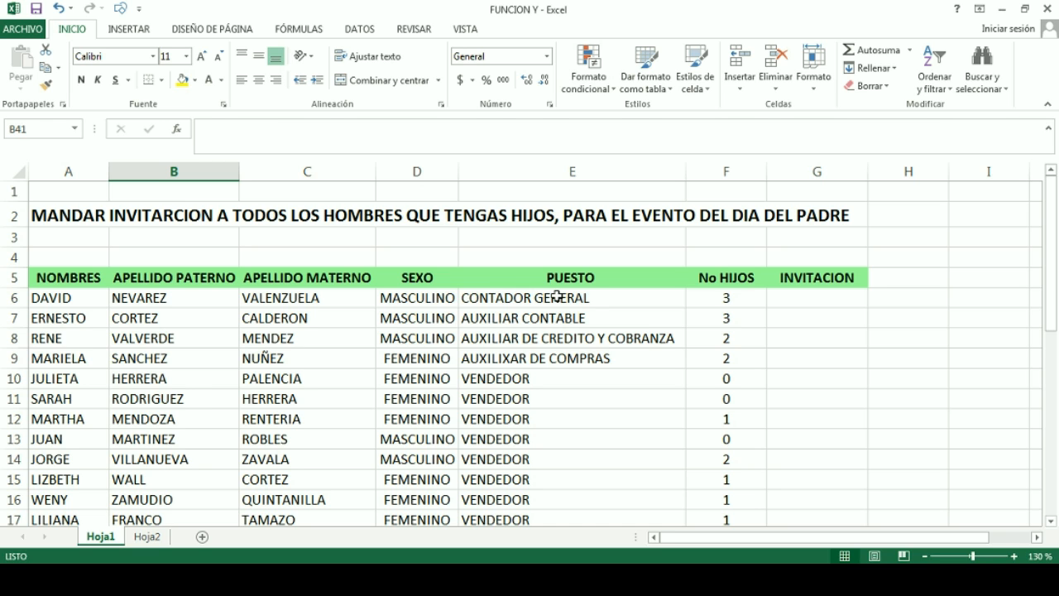
- Enter the comparison symbols < in cell B45, > in B48 and = in B51, in the empty area below the table
scroll(557, 296, down, 12)
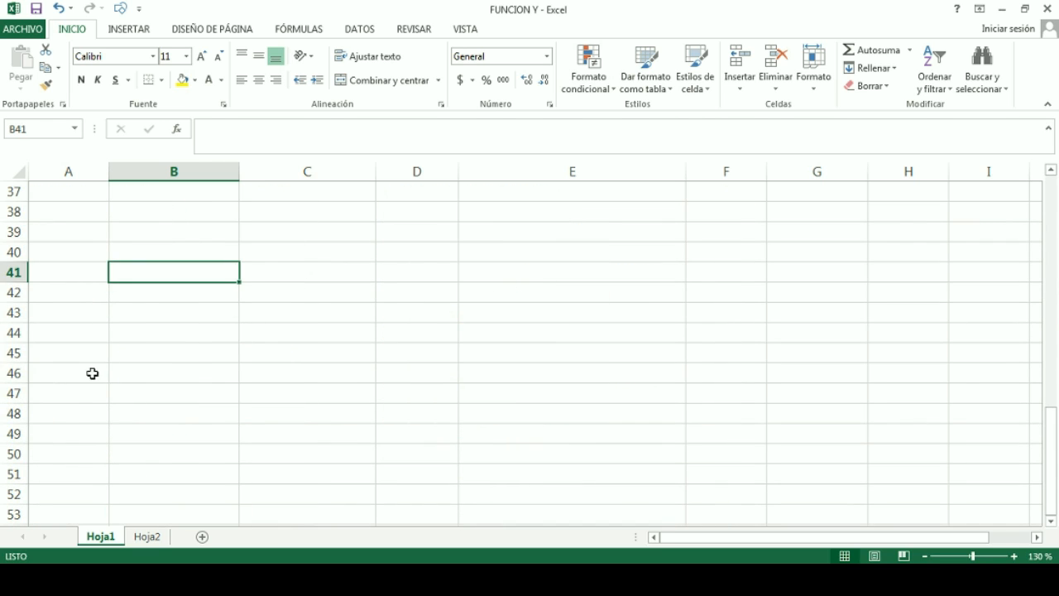
click(94, 373)
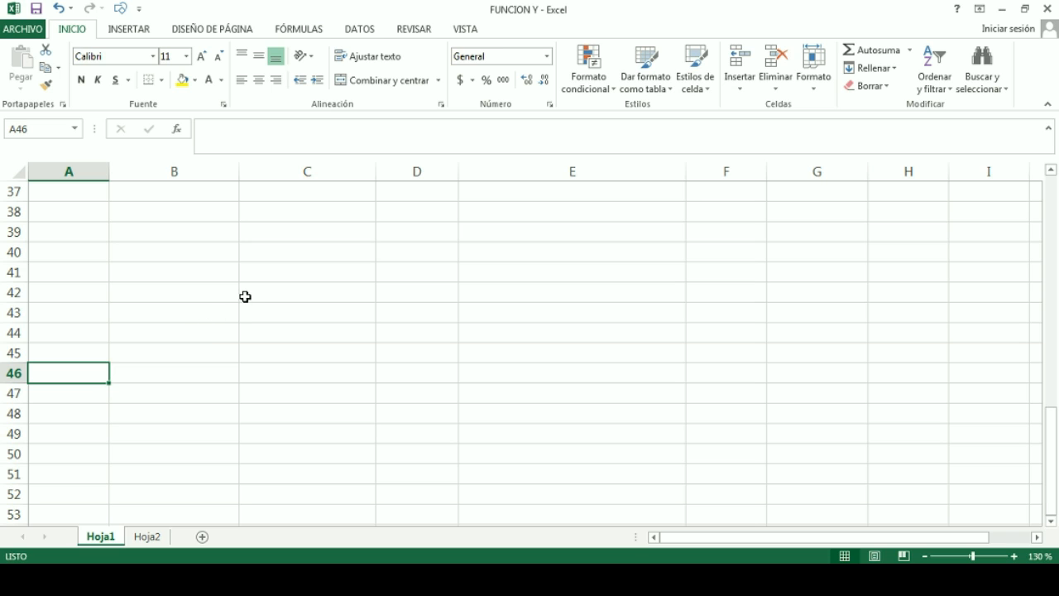
scroll(233, 308, down, 1)
click(177, 289)
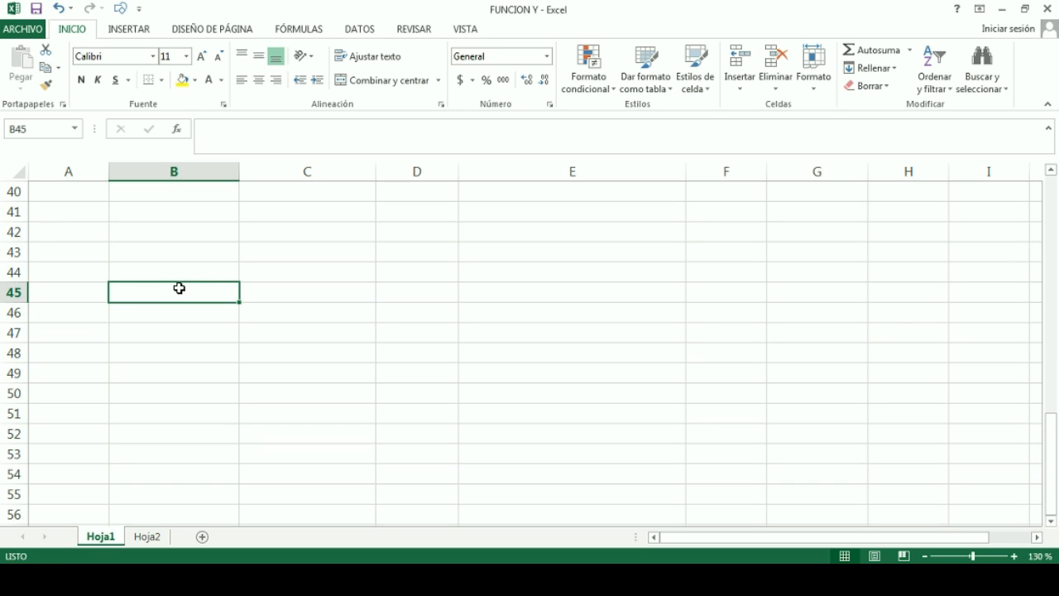
text(<)
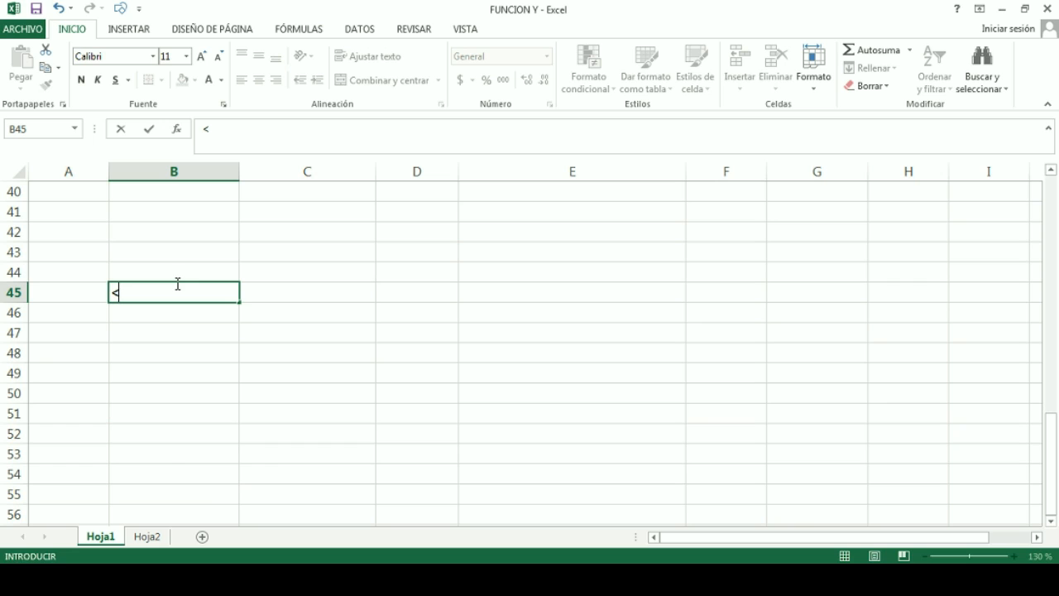
key(Return)
click(160, 348)
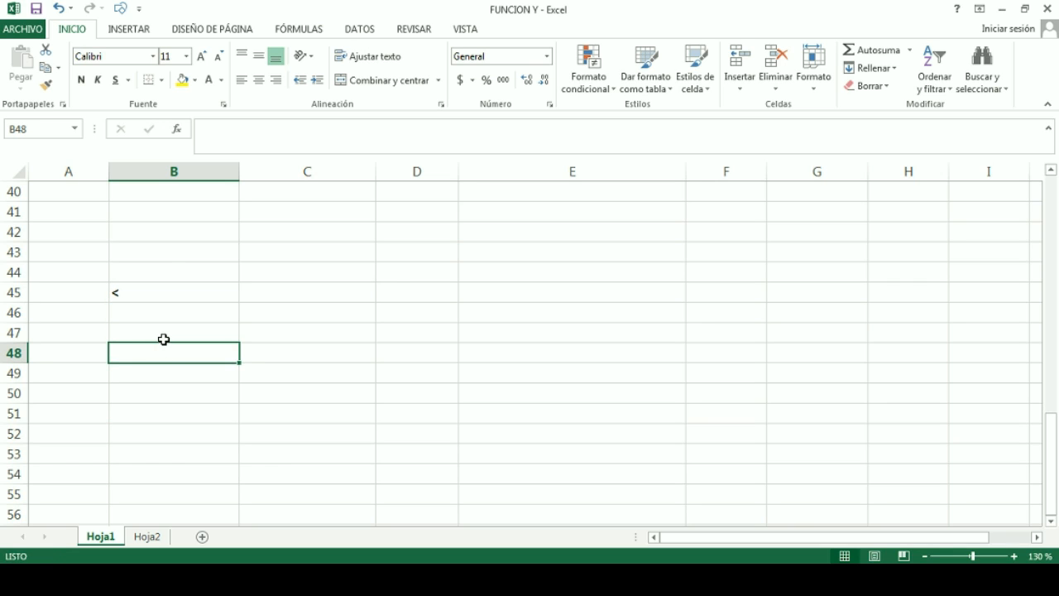
text(>)
click(177, 406)
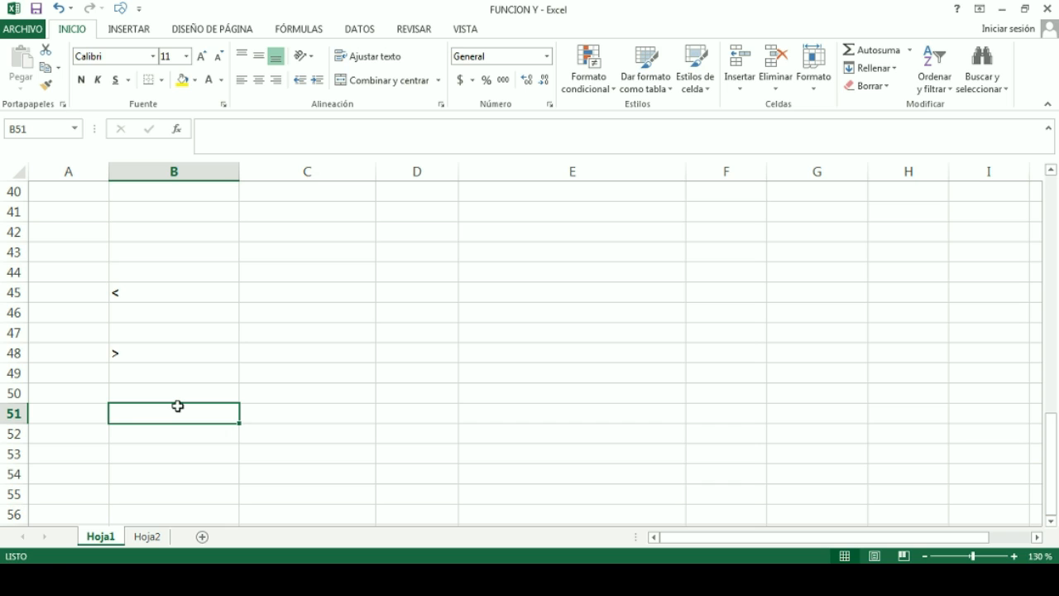
text(=)
key(Return)
- Increase the font size of the column B cells from B43 down past the three symbols to 26
click(221, 251)
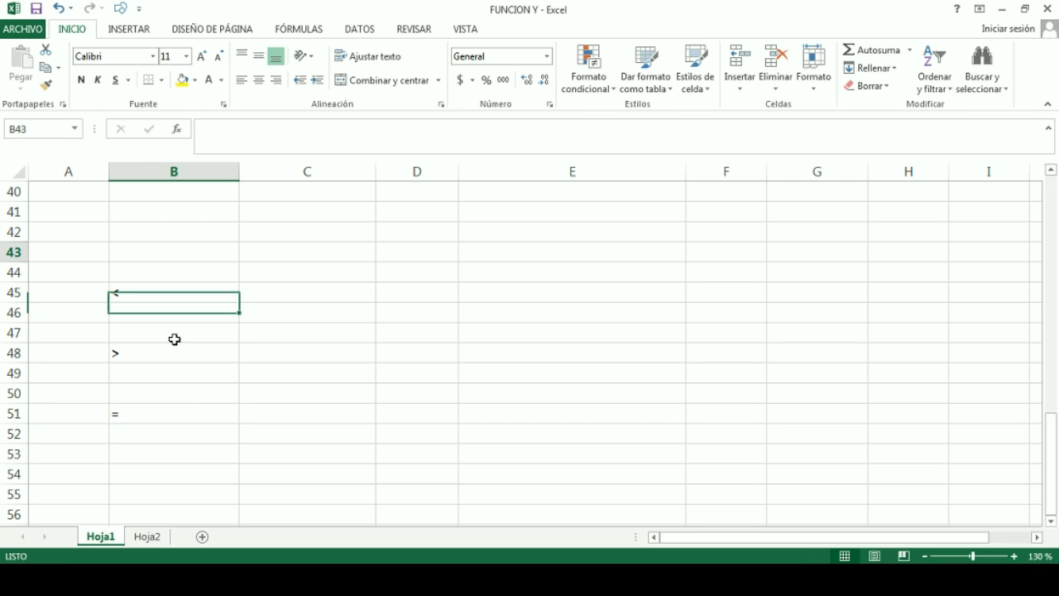
drag(175, 339, 173, 474)
click(201, 58)
click(201, 58)
click(201, 58)
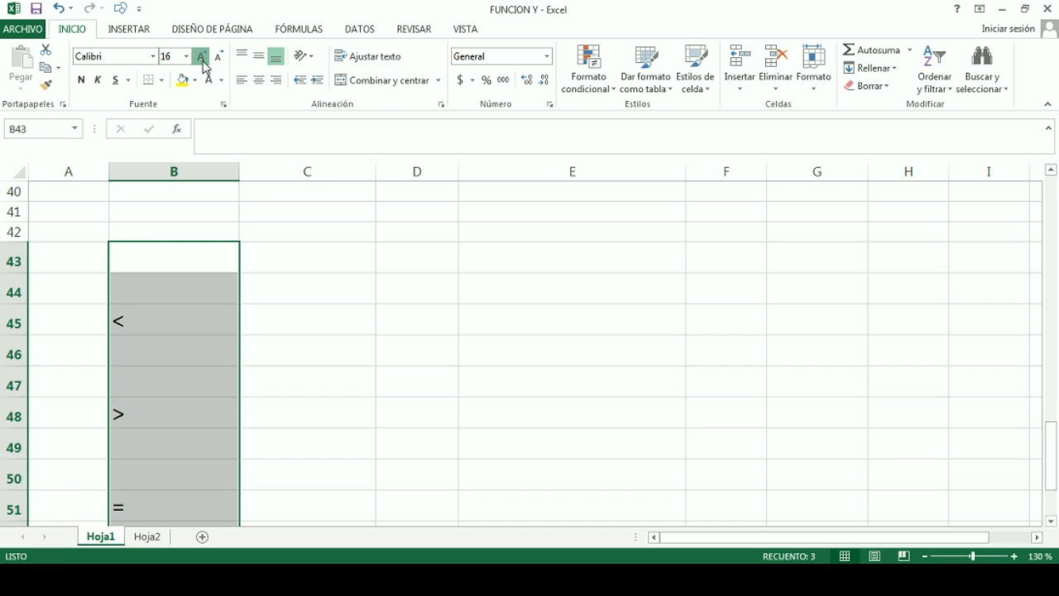
click(203, 65)
click(203, 65)
click(203, 66)
click(203, 65)
click(204, 66)
scroll(255, 278, down, 3)
scroll(284, 298, up, 1)
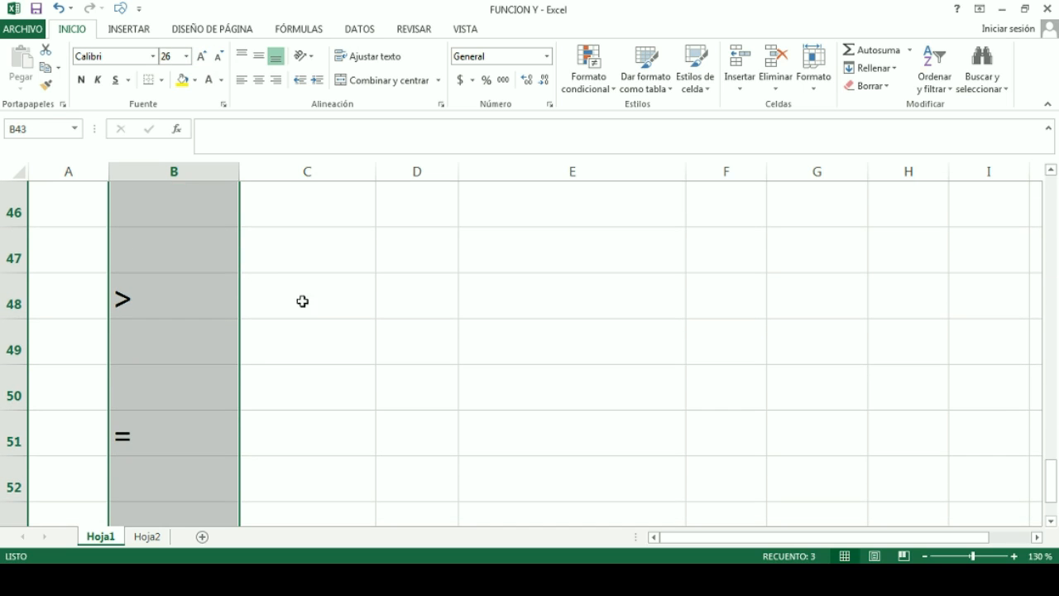
- Make the comparison symbols in cells B45 to B51 bold
scroll(374, 280, down, 3)
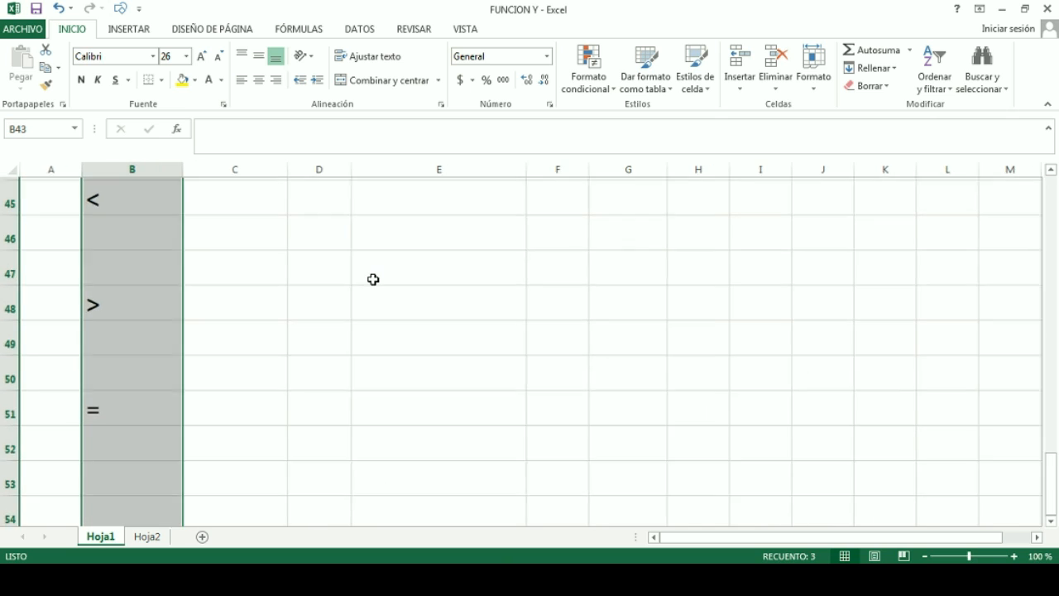
click(526, 212)
drag(147, 202, 119, 388)
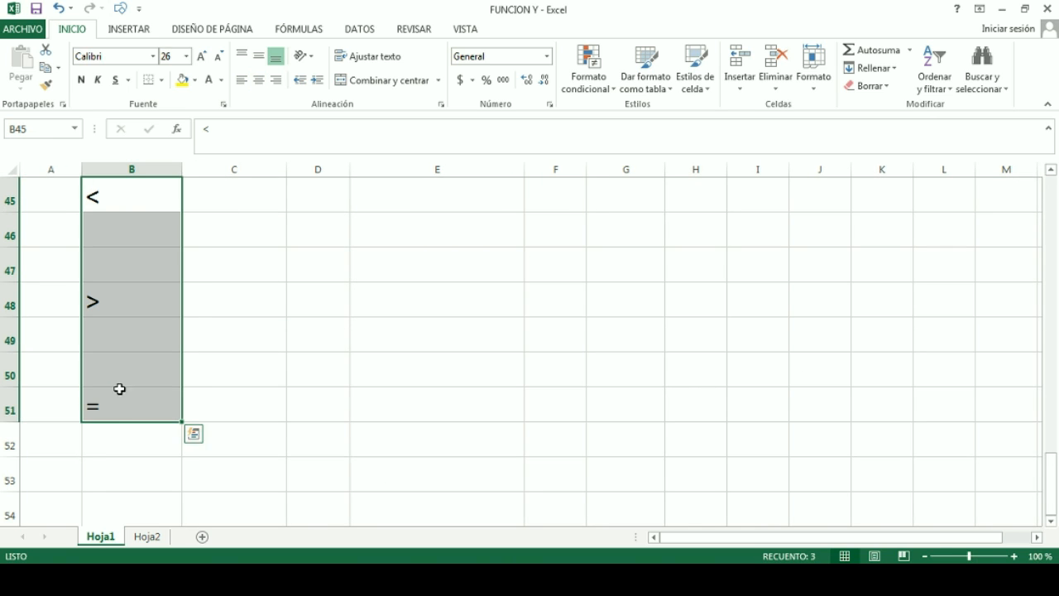
click(81, 80)
click(306, 264)
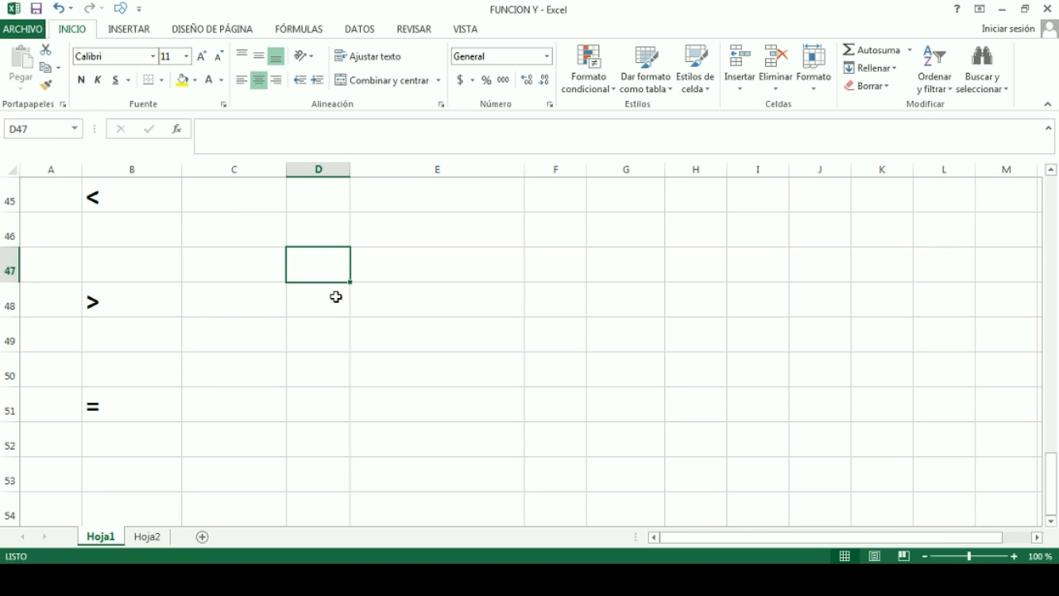
- Clear the three comparison symbols from cells B45 to B52
scroll(336, 296, up, 1)
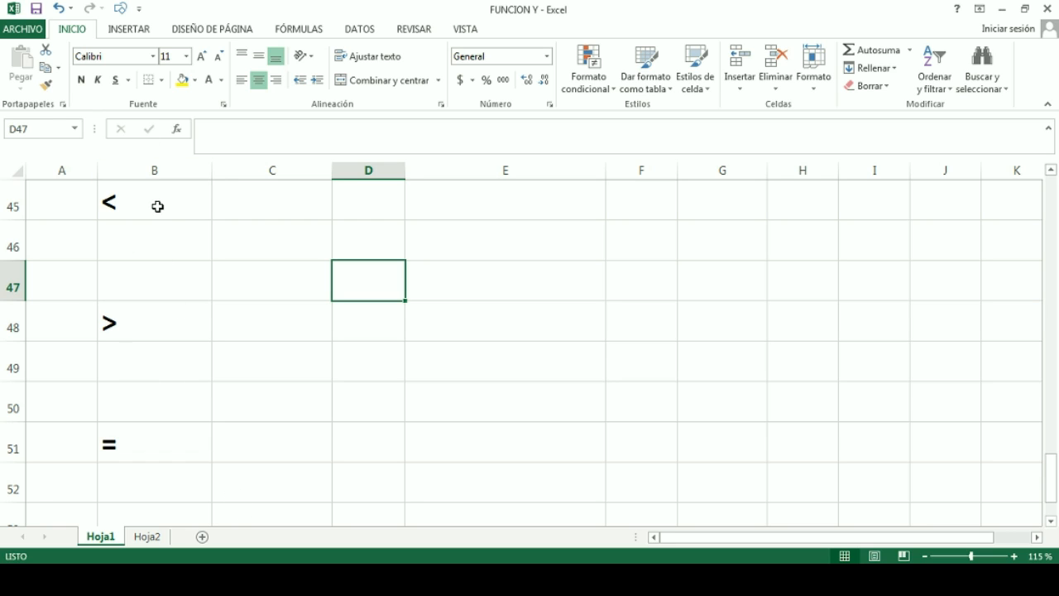
drag(158, 239, 163, 483)
key(Delete)
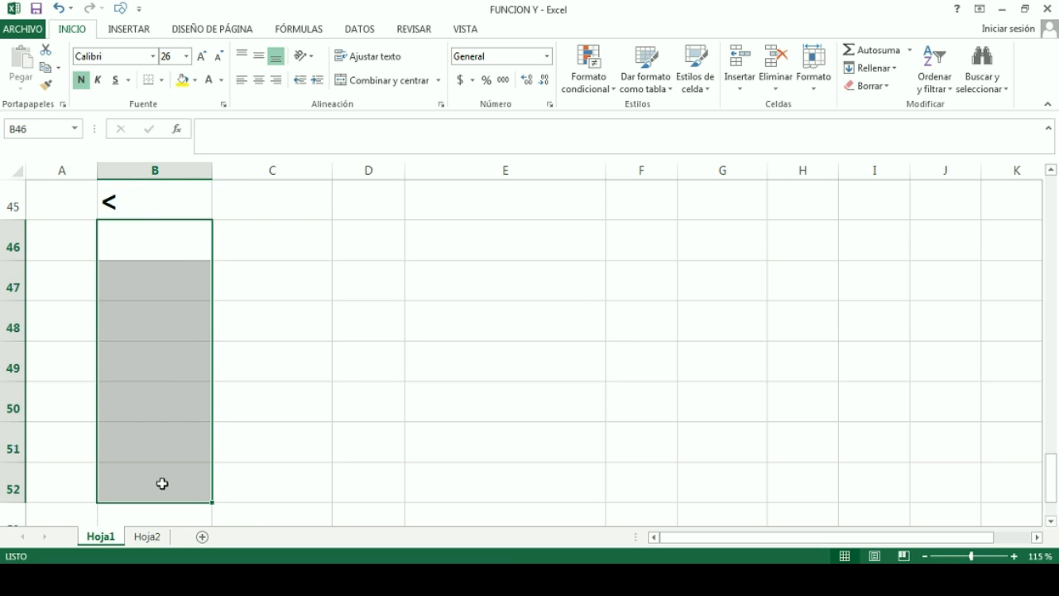
click(139, 198)
key(Delete)
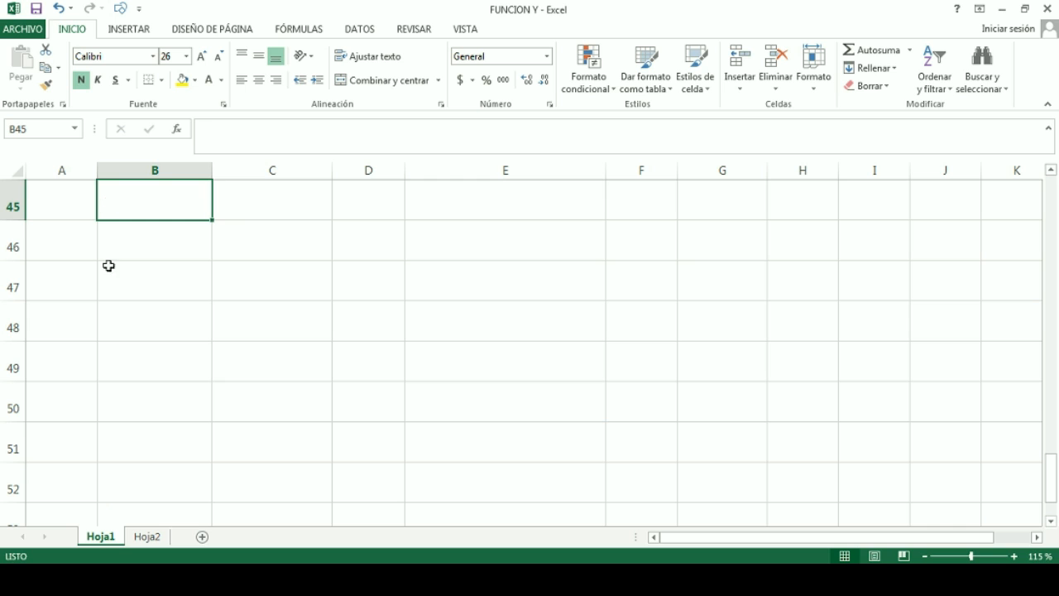
- Return to the employee table and examine the No HIJOS values alongside each employee's row
drag(263, 364, 265, 384)
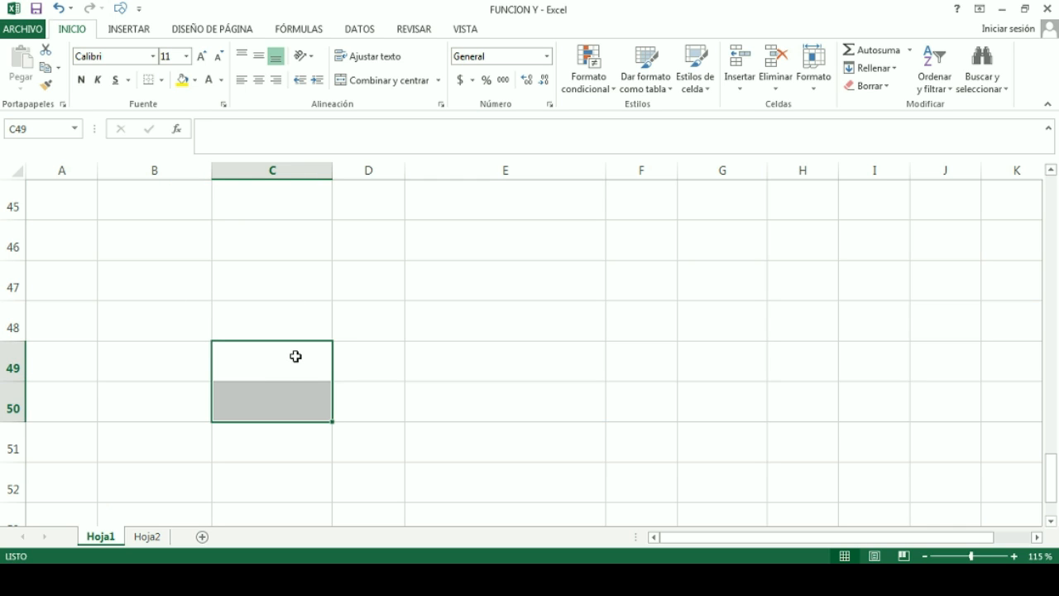
ctrl+scroll(296, 356, up, 1)
scroll(405, 362, up, 15)
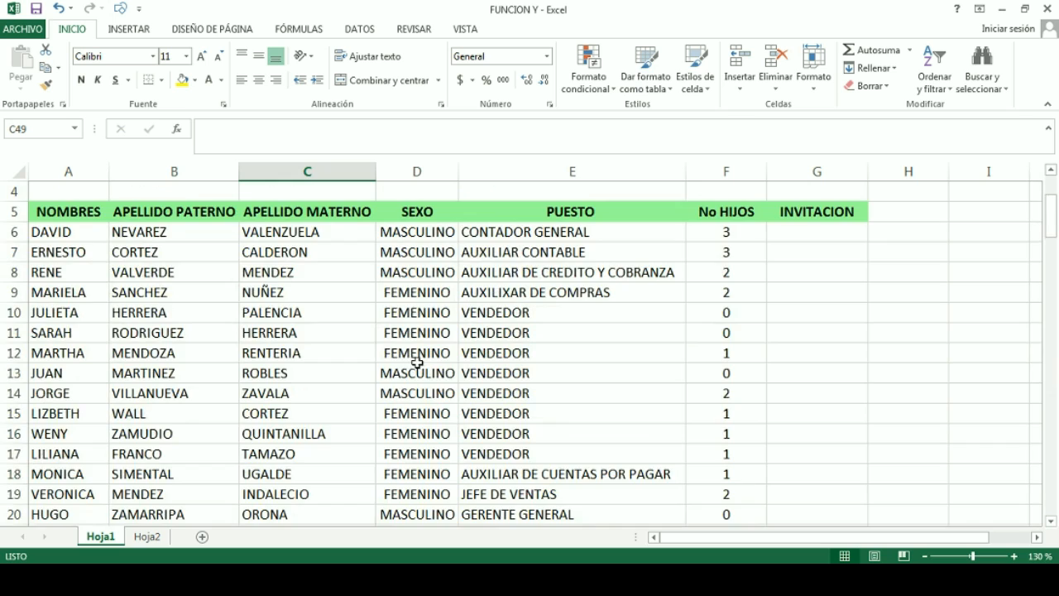
click(500, 333)
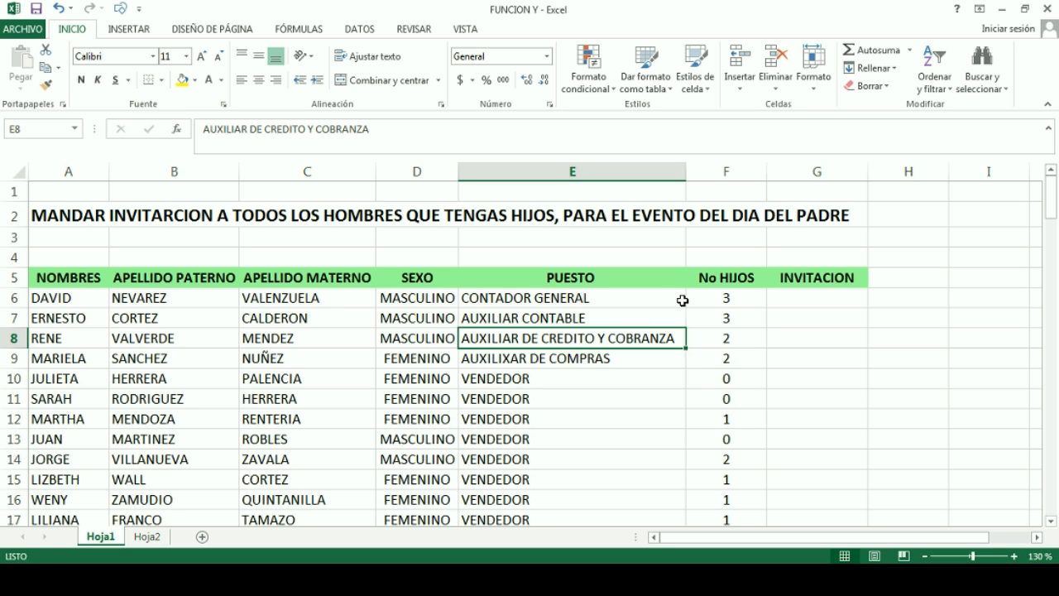
click(725, 303)
click(733, 357)
drag(722, 419, 721, 434)
click(715, 315)
click(725, 379)
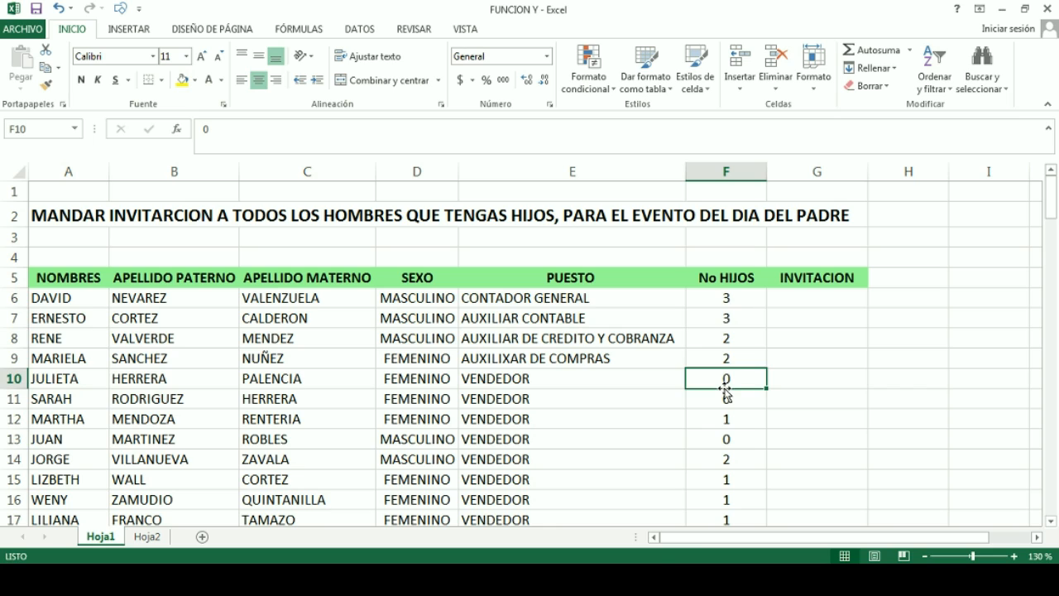
click(721, 323)
click(728, 399)
click(704, 458)
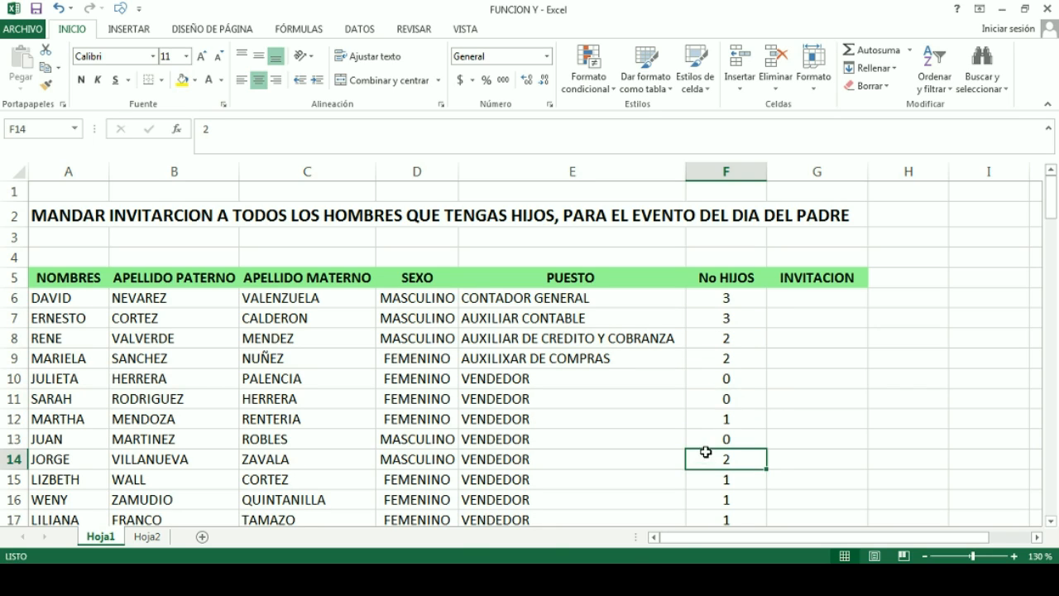
click(730, 339)
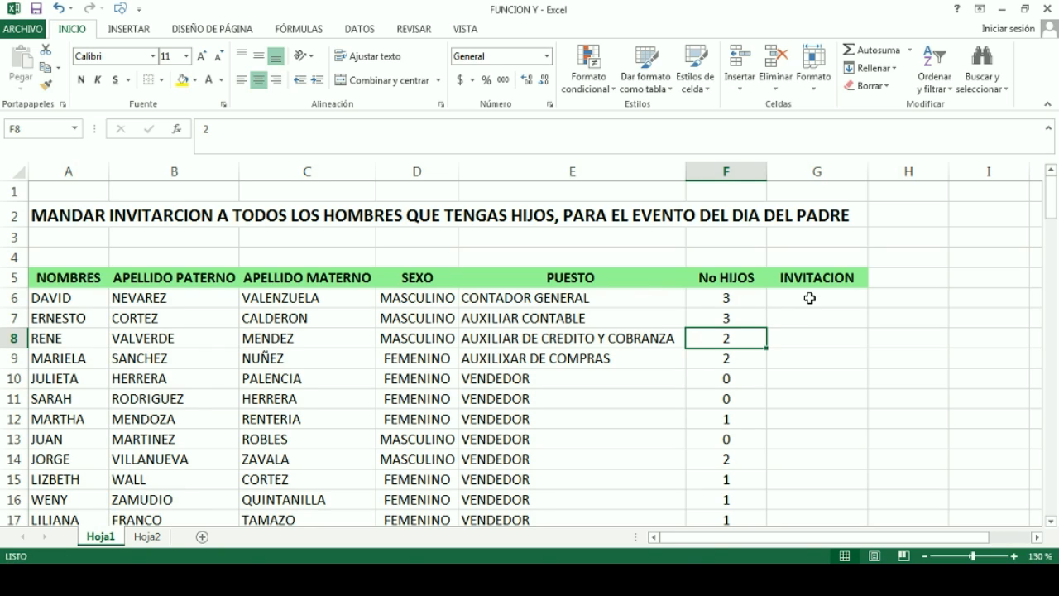
click(12, 298)
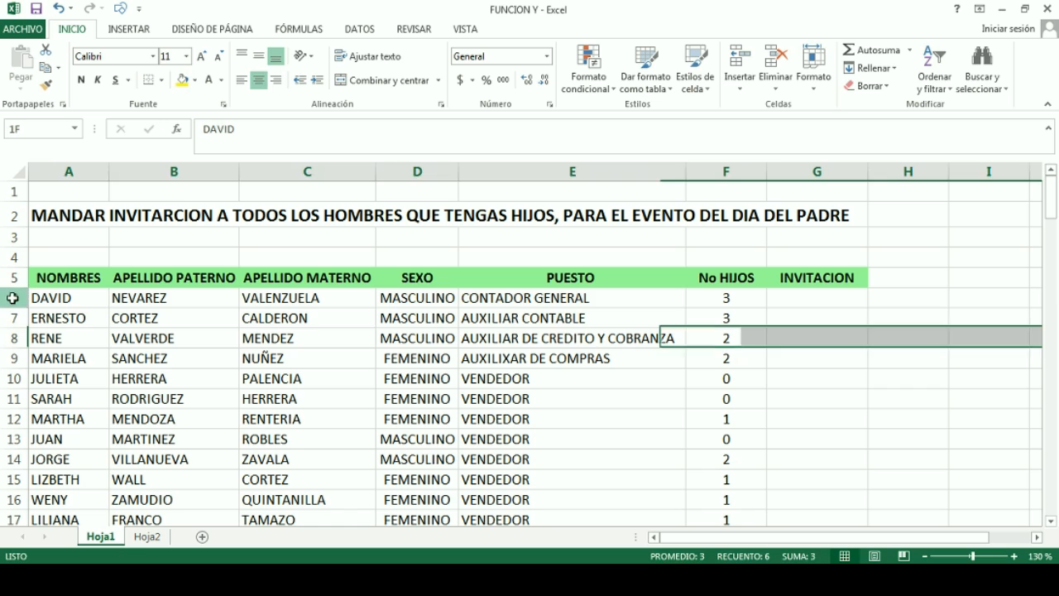
click(467, 344)
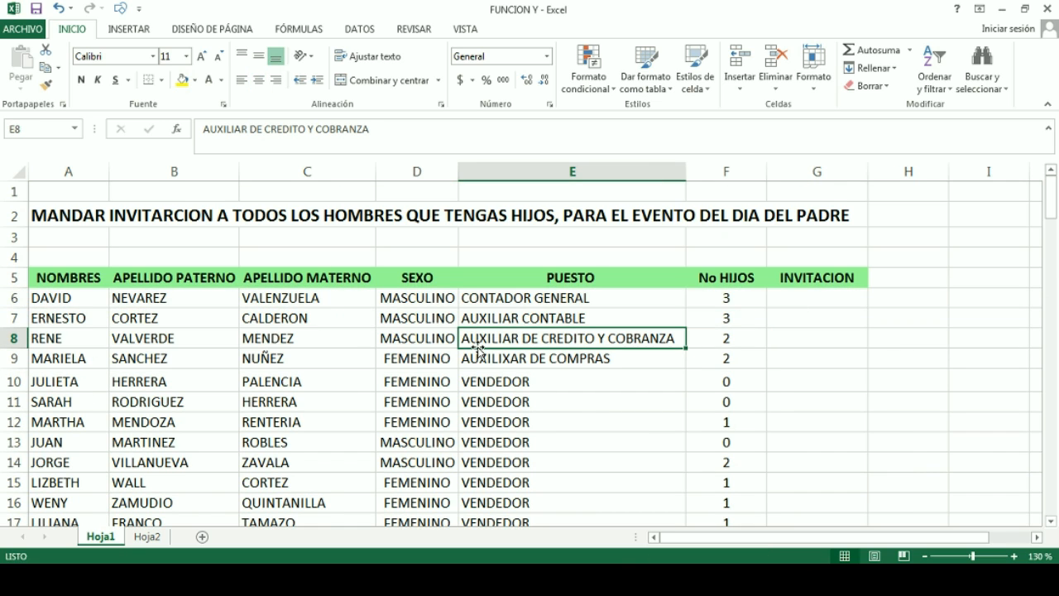
- Insert the Y function from the Lógica category into cell G6 of the INVITACION column
click(814, 322)
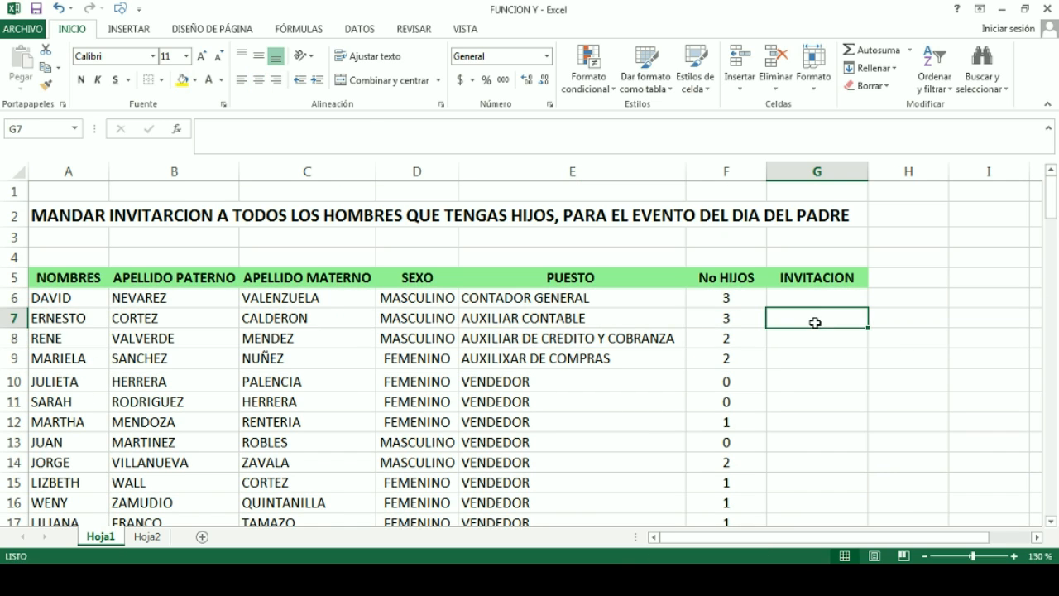
click(797, 295)
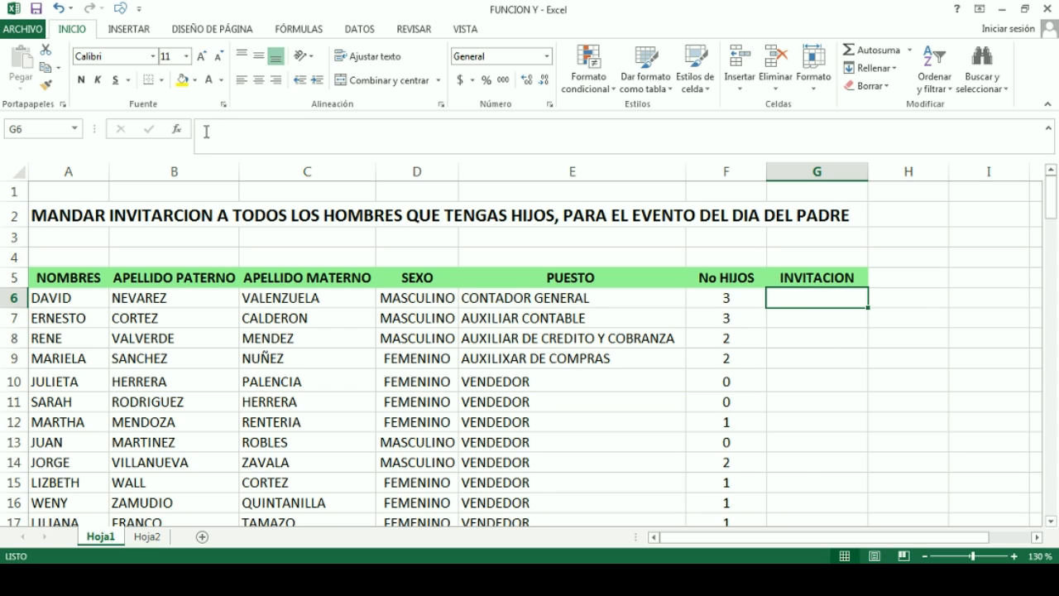
click(176, 130)
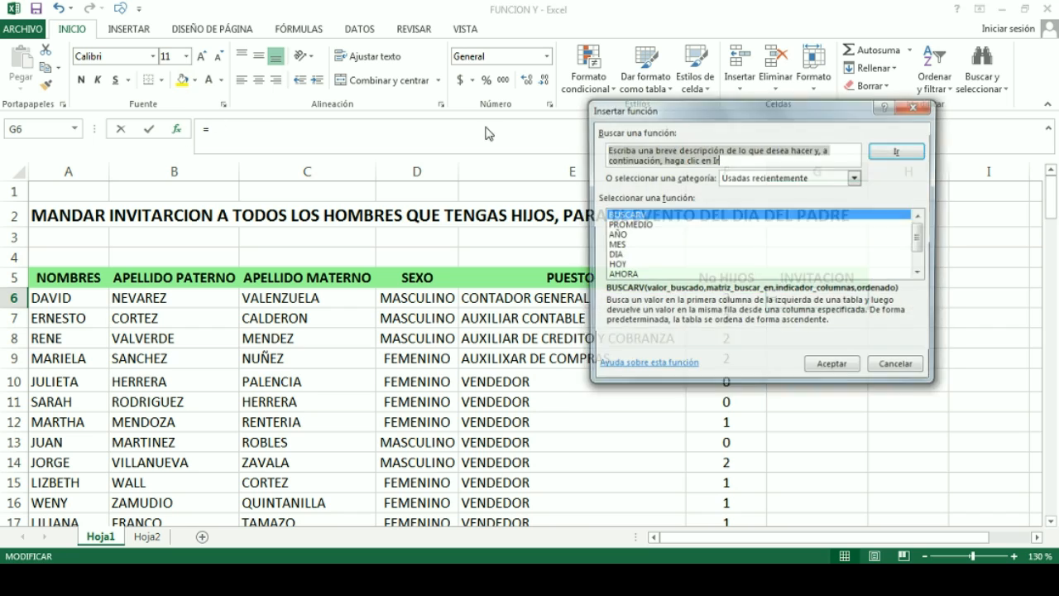
click(856, 177)
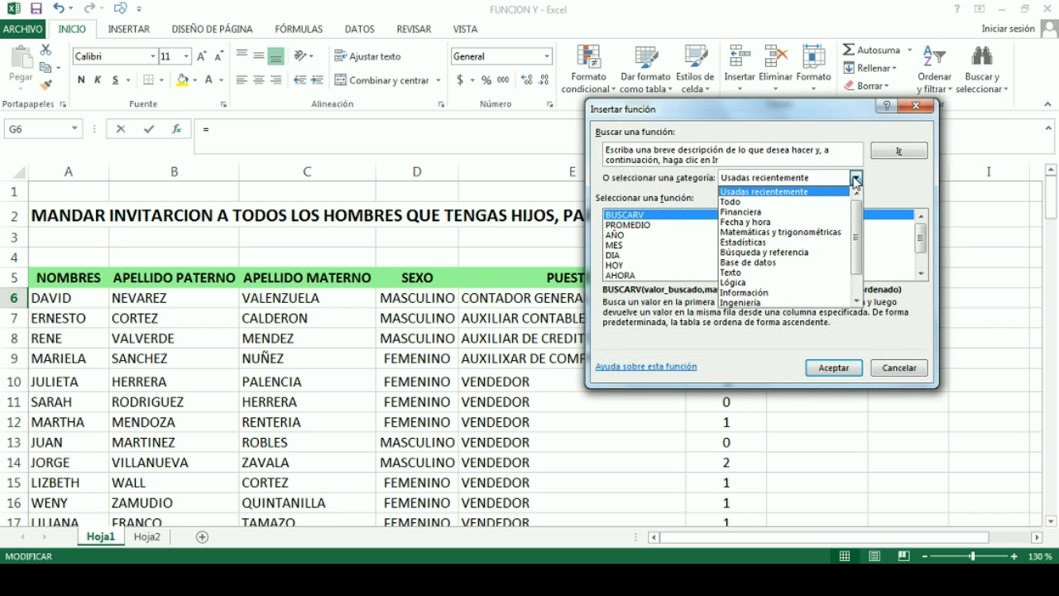
click(754, 282)
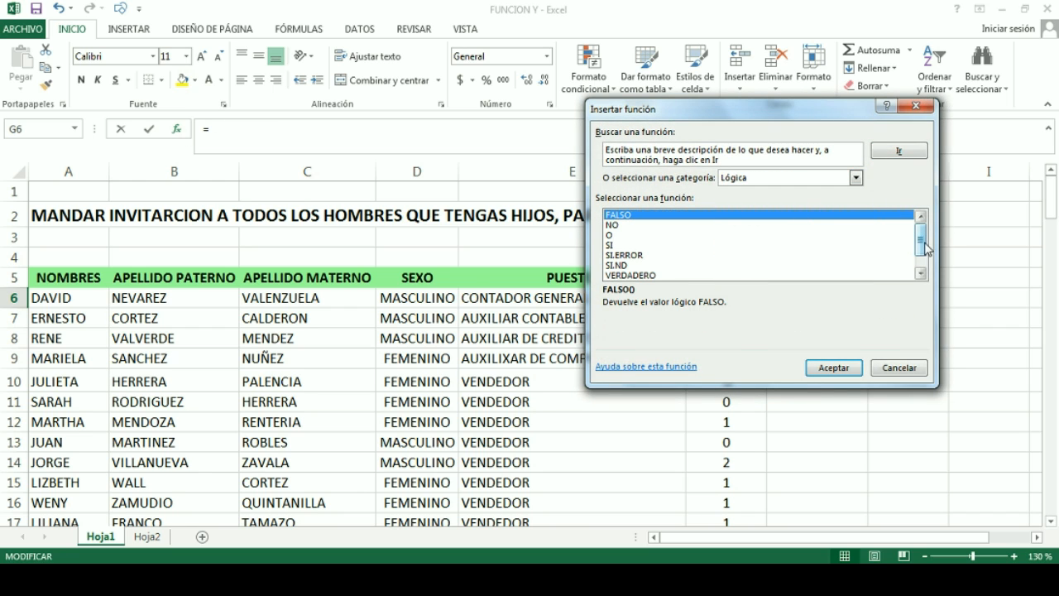
drag(922, 240, 924, 260)
click(635, 276)
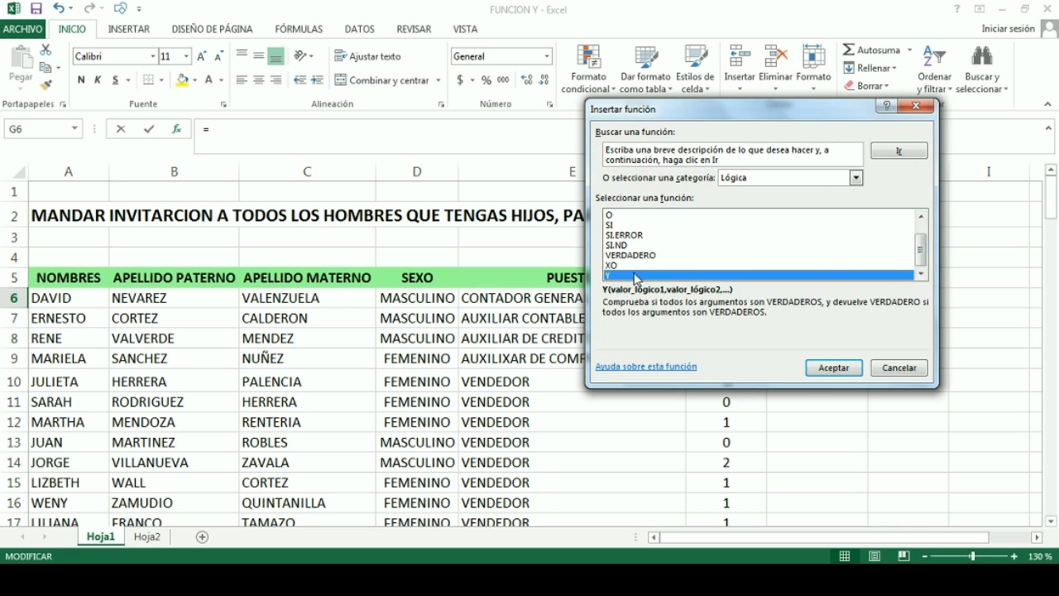
click(832, 369)
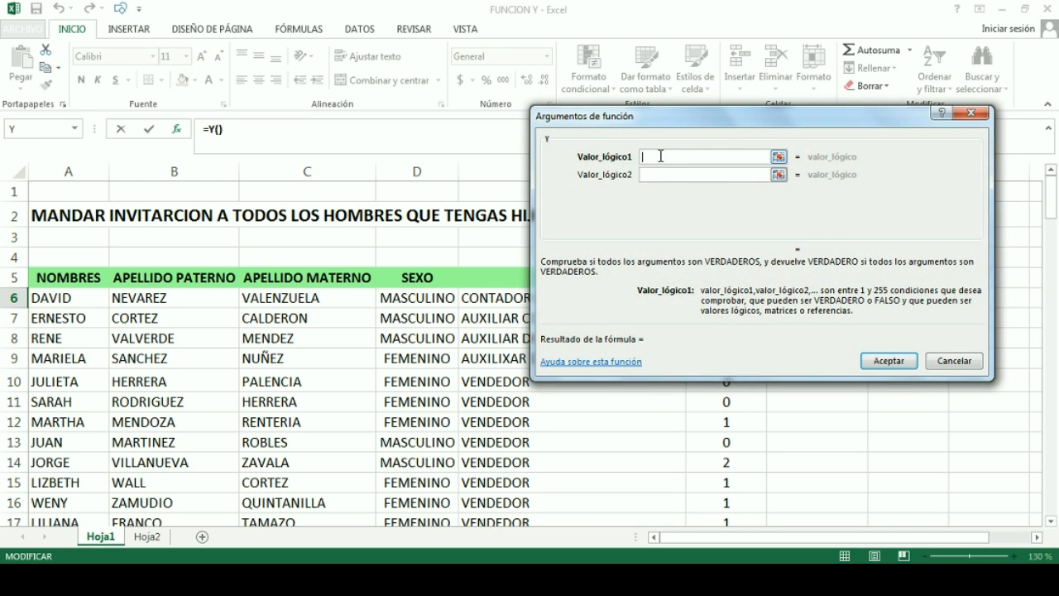
- Move the Y function's arguments dialog clear of cell G6 and extend its condition fields through Valor_lógico5
drag(645, 125, 309, 271)
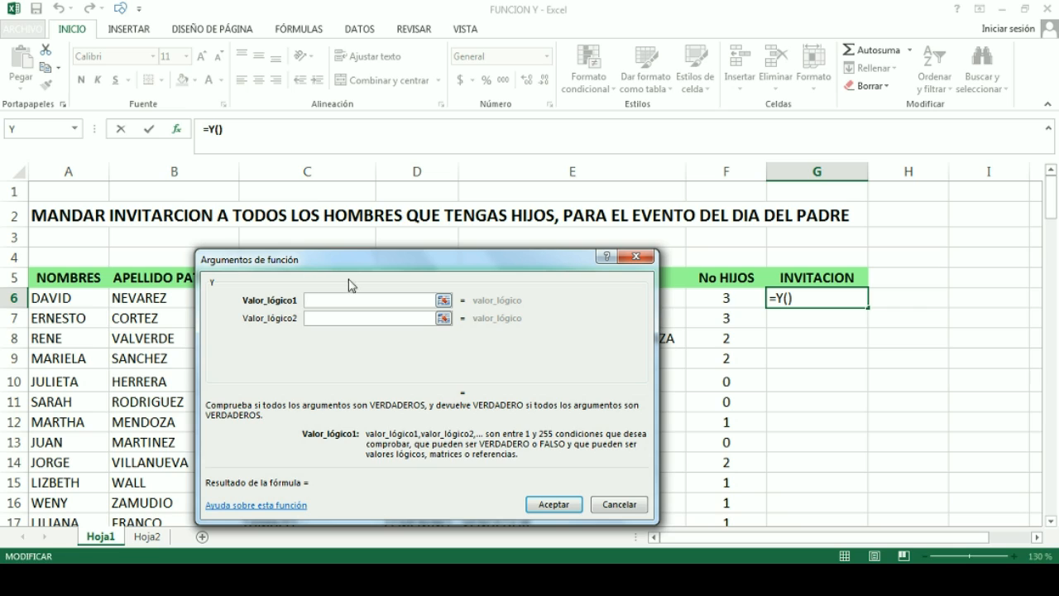
click(323, 318)
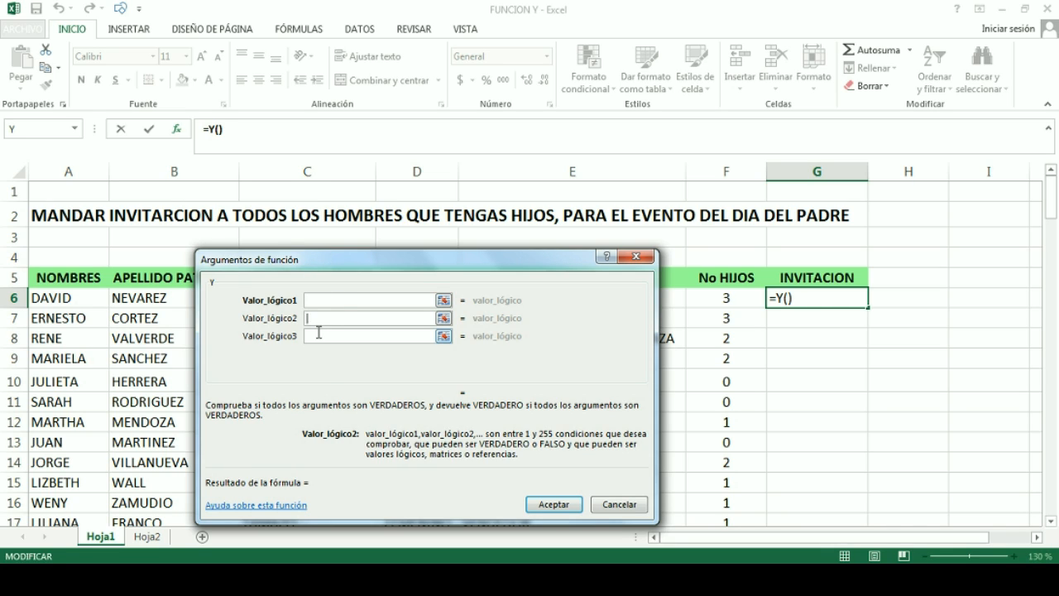
click(318, 335)
click(326, 354)
click(324, 303)
click(329, 322)
click(329, 336)
click(330, 354)
click(326, 372)
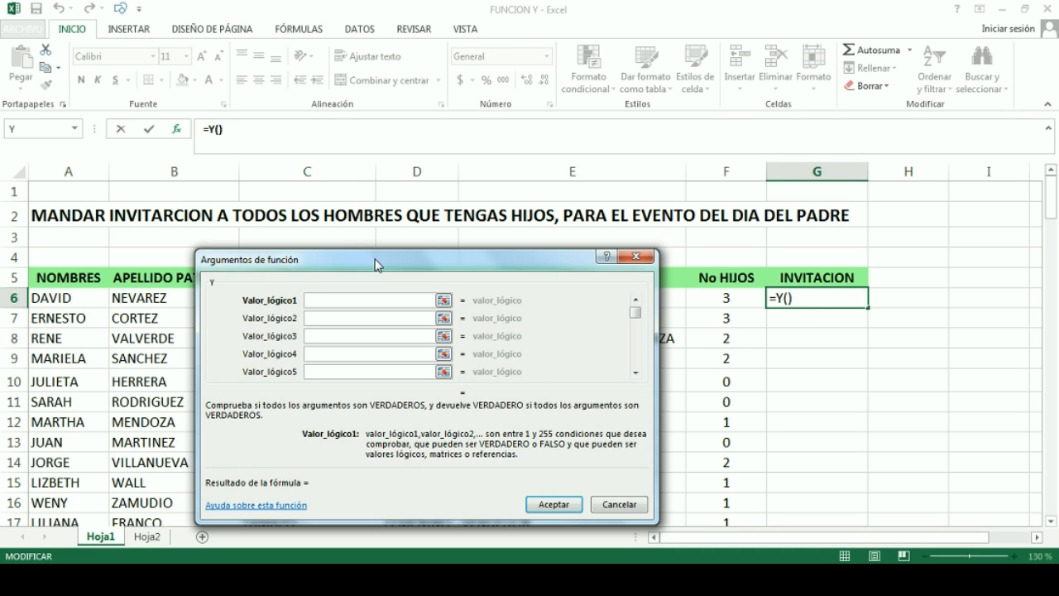
drag(377, 264, 447, 251)
click(410, 357)
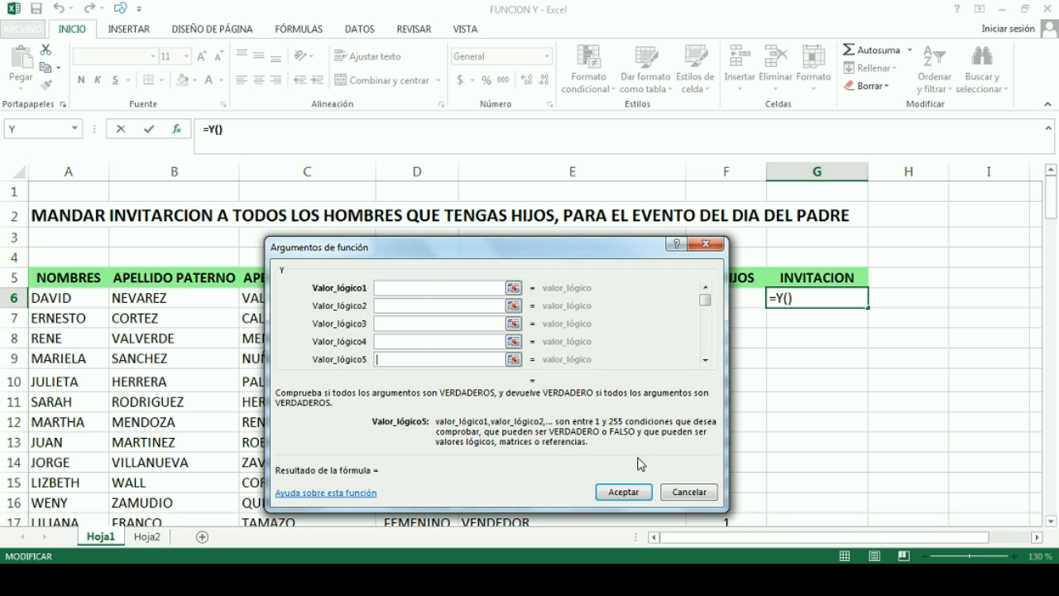
- Cancel the current arguments dialog and reinsert the Y function from the Lógica category into cell G6
click(689, 492)
click(176, 129)
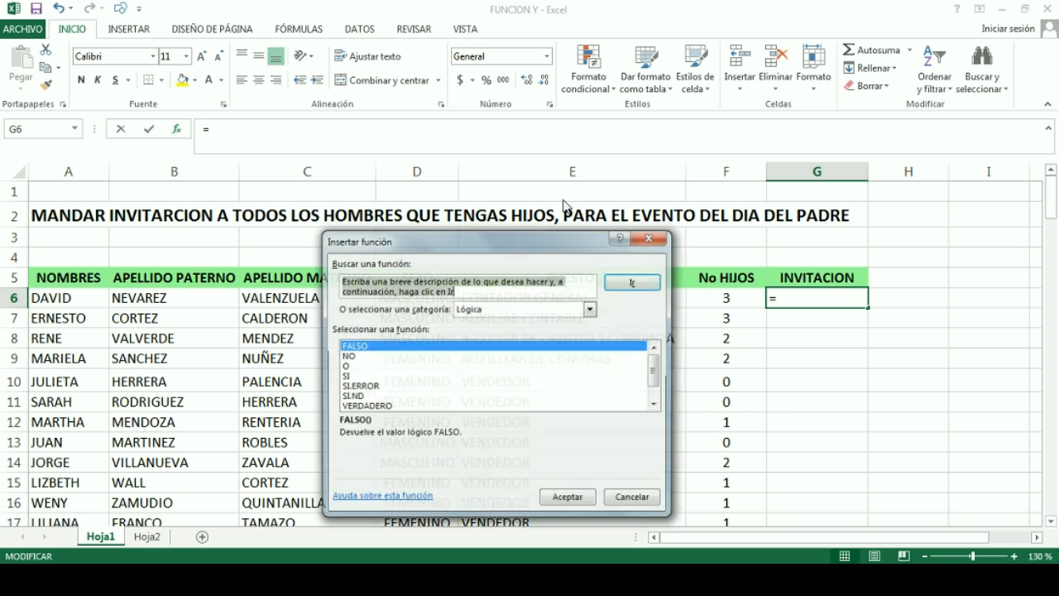
scroll(515, 378, down, 1)
click(407, 407)
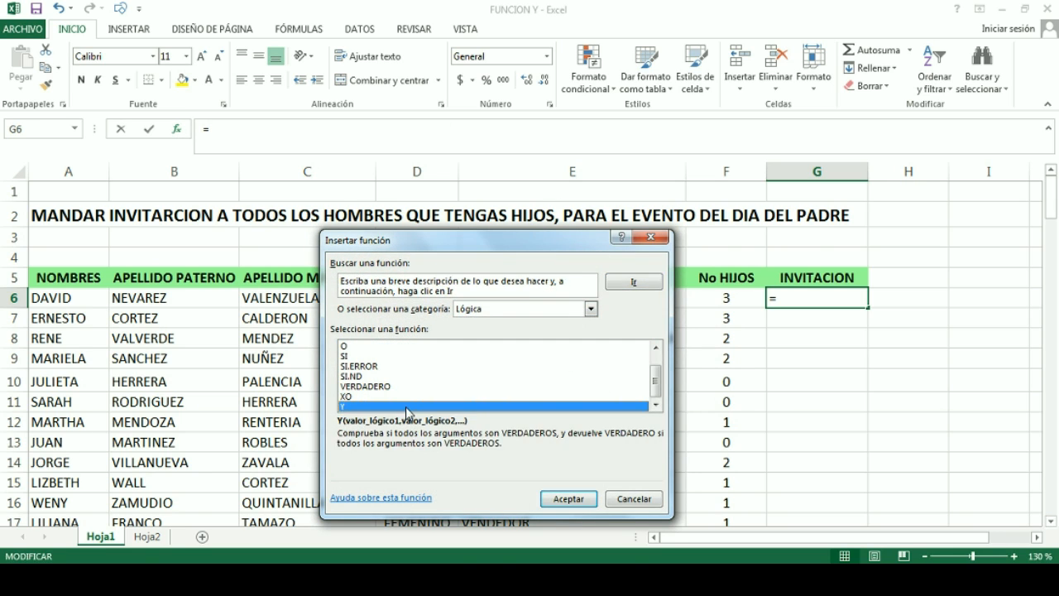
double_click(407, 407)
- Enter the condition D6="MASCULINO" as Valor_lógico1 of the Y function, referencing the first employee's SEXO cell
drag(560, 243, 565, 275)
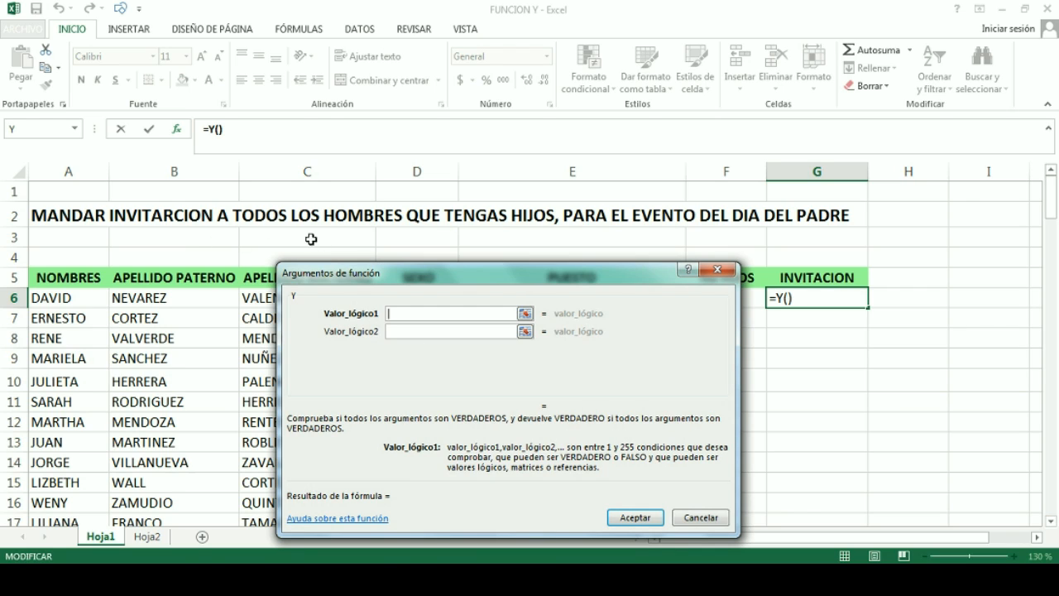
drag(377, 278, 849, 8)
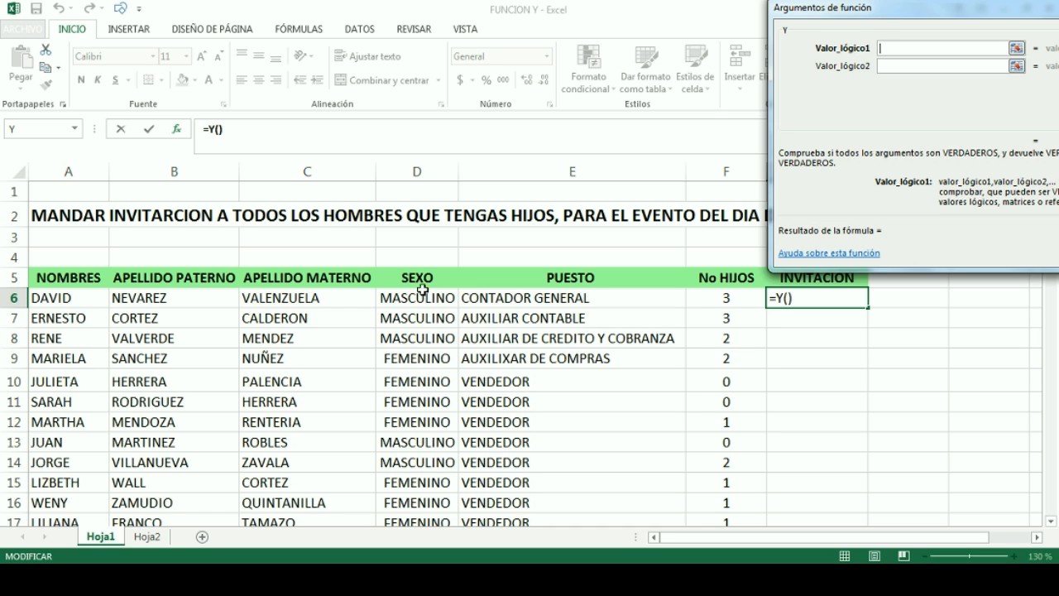
drag(854, 16, 633, 75)
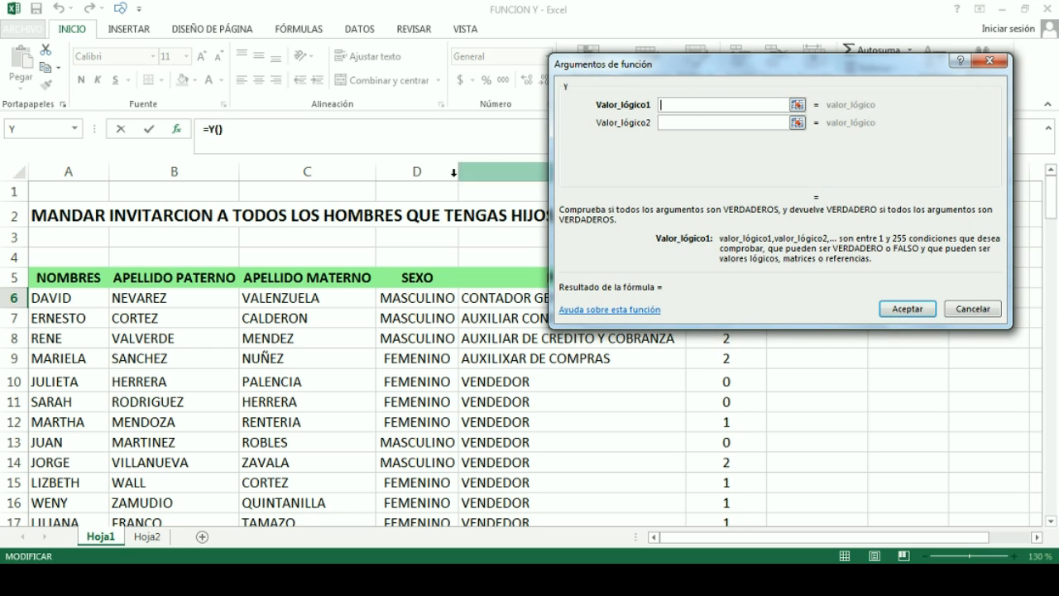
click(418, 300)
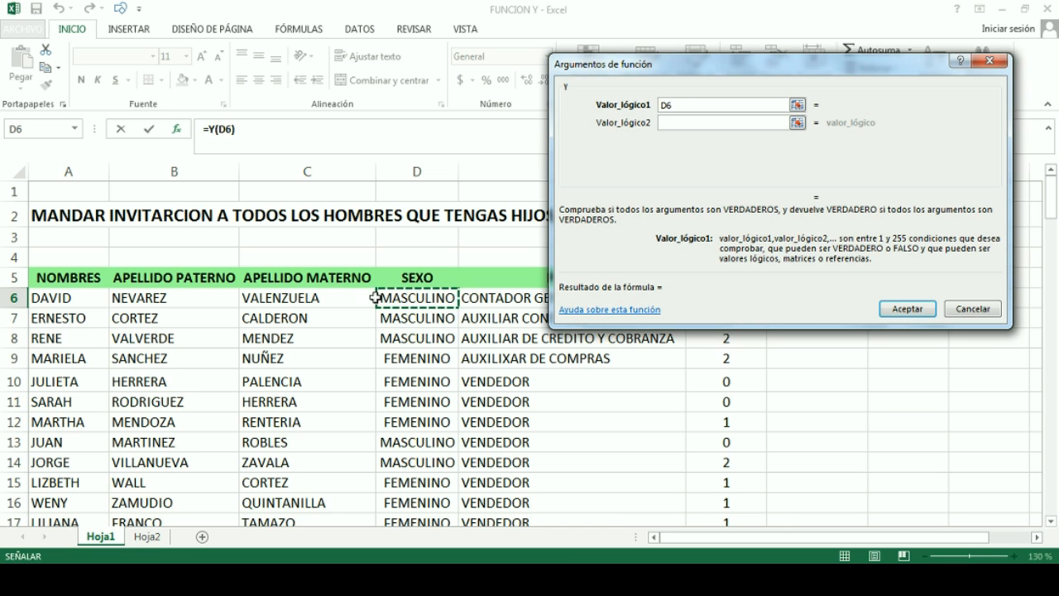
text(=)
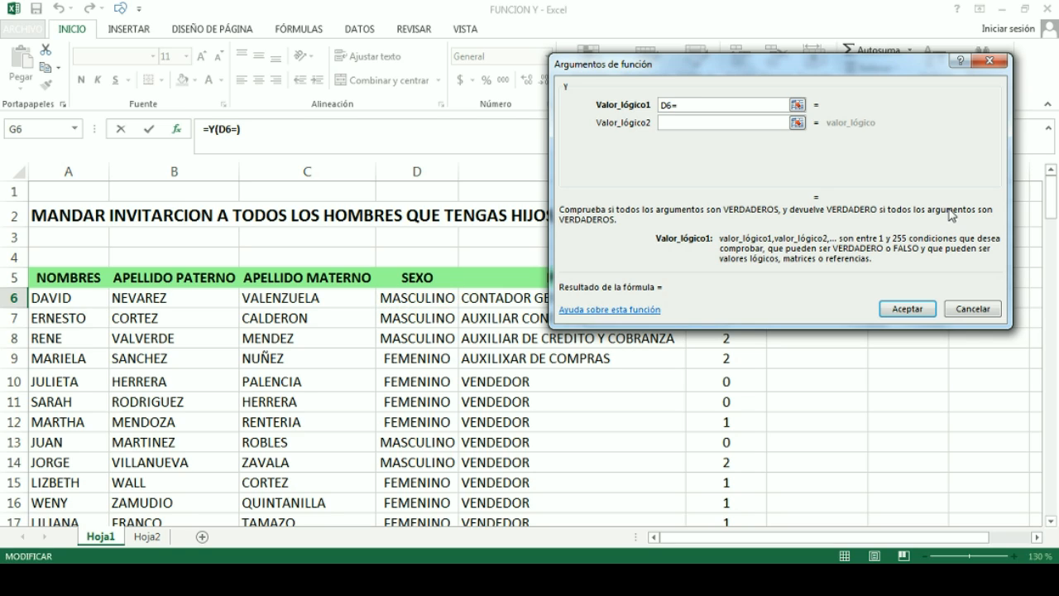
text("MAS)
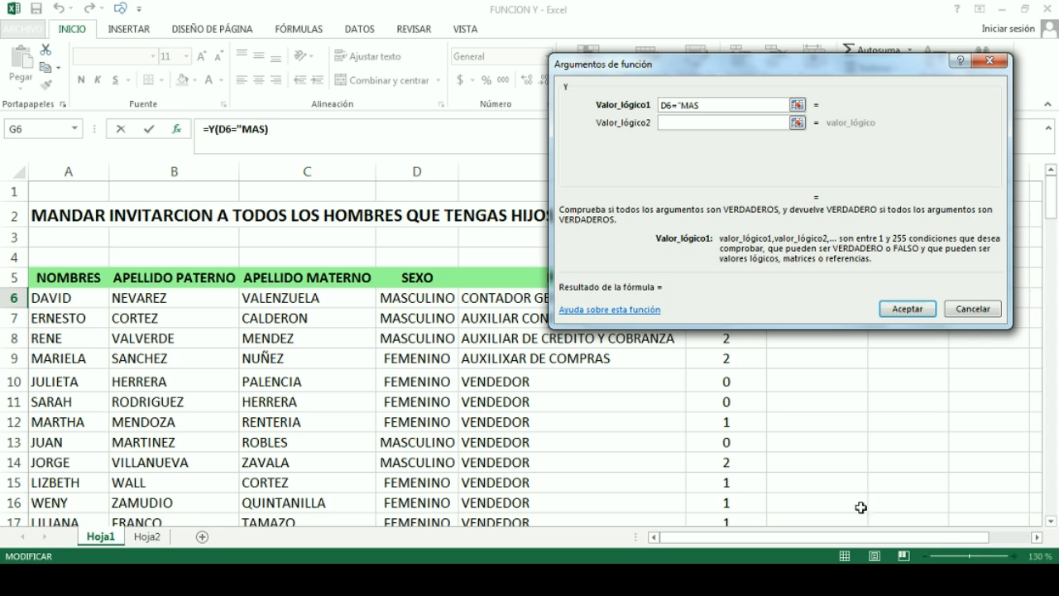
text(CULINA)
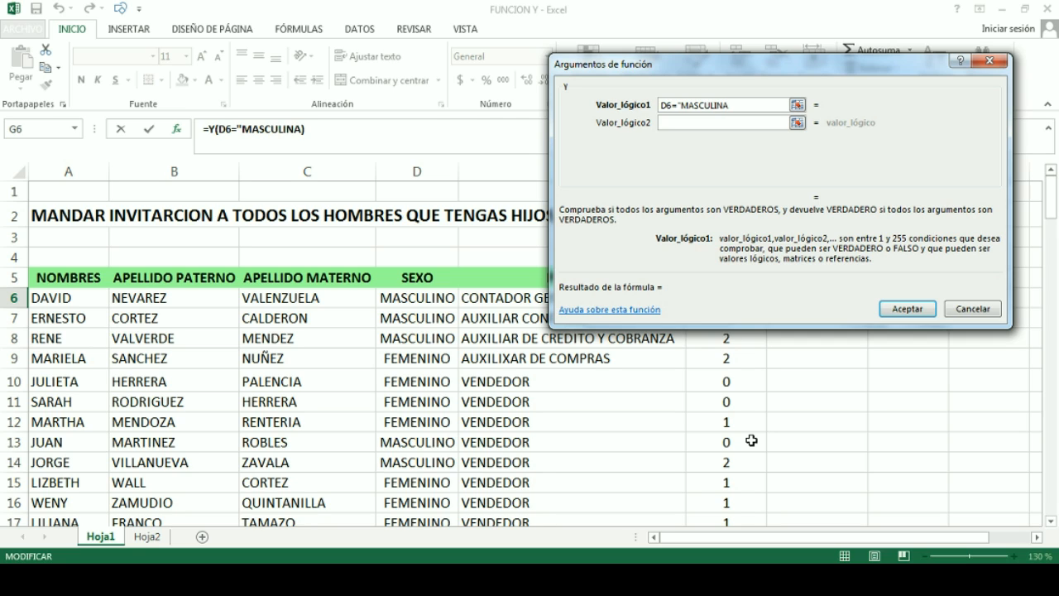
key(BackSpace)
text(O")
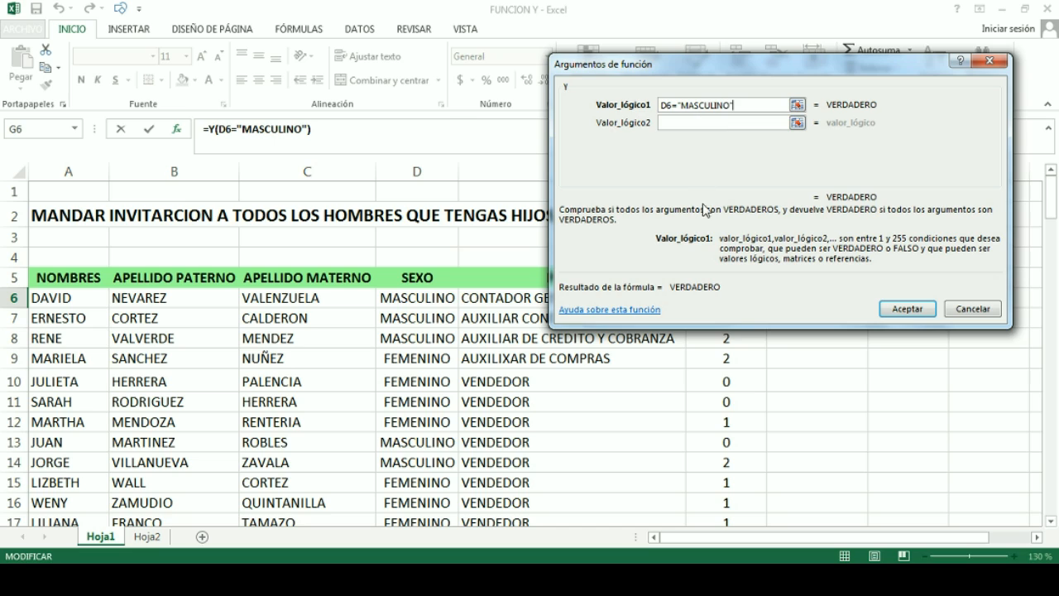
- Enter the condition F6>=1 as Valor_lógico2 of the Y function, referencing the first employee's No HIJOS cell
click(674, 123)
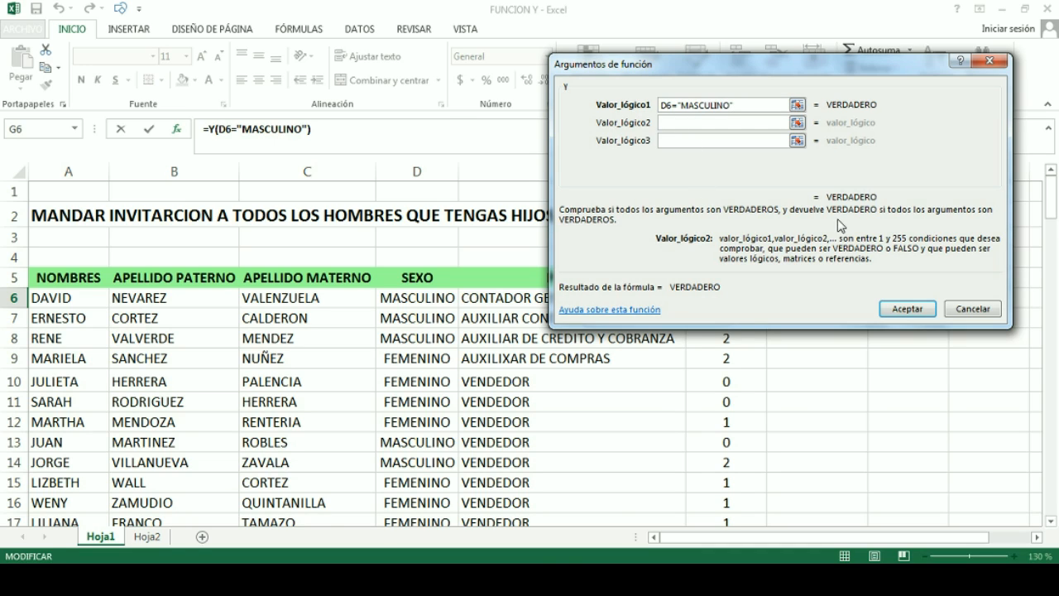
drag(692, 65, 492, 279)
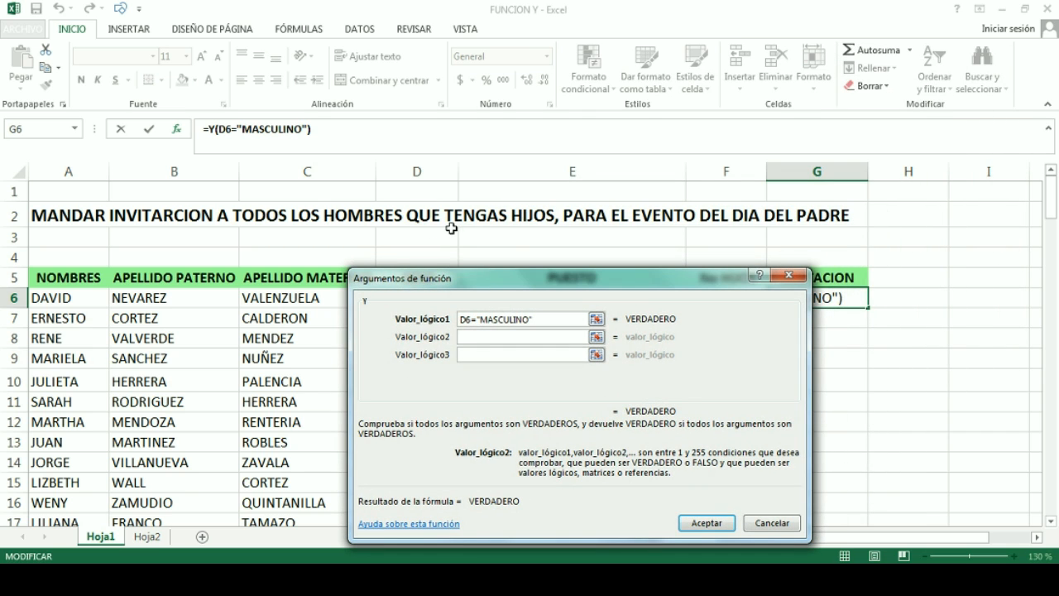
drag(538, 279, 439, 7)
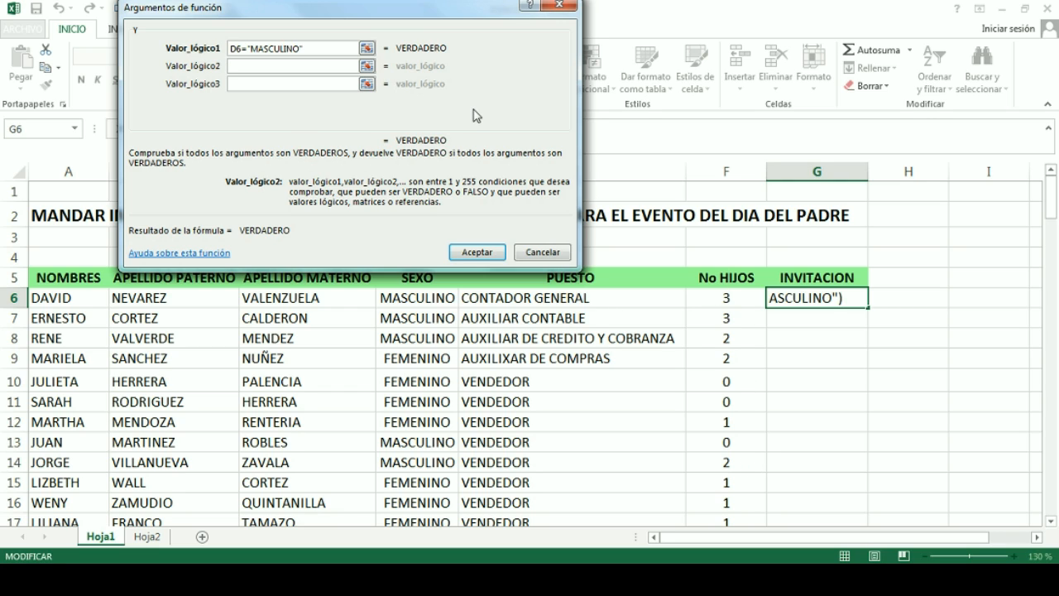
click(723, 295)
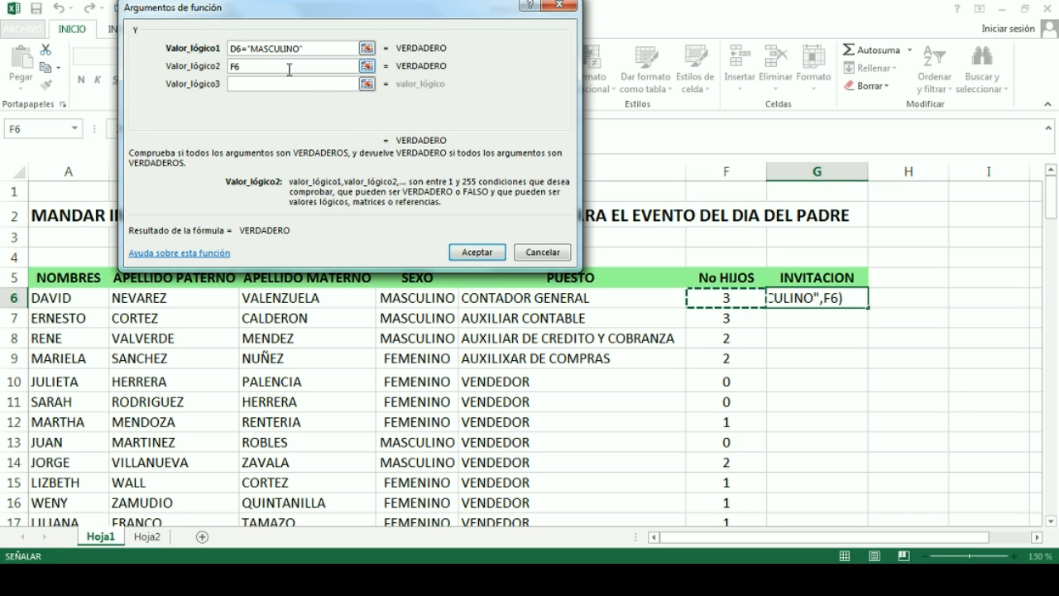
text(>)
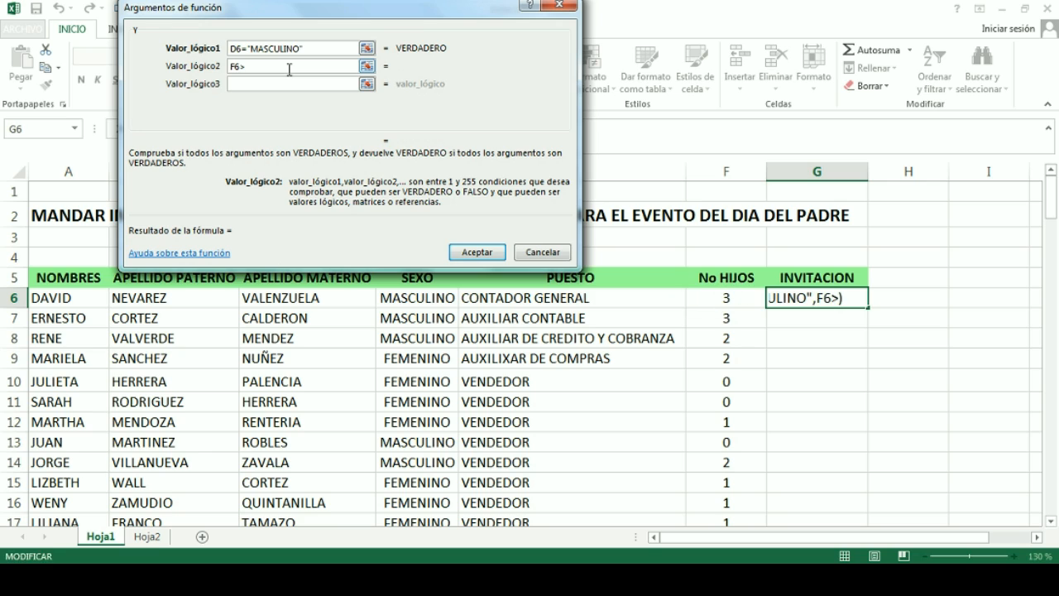
text(=1)
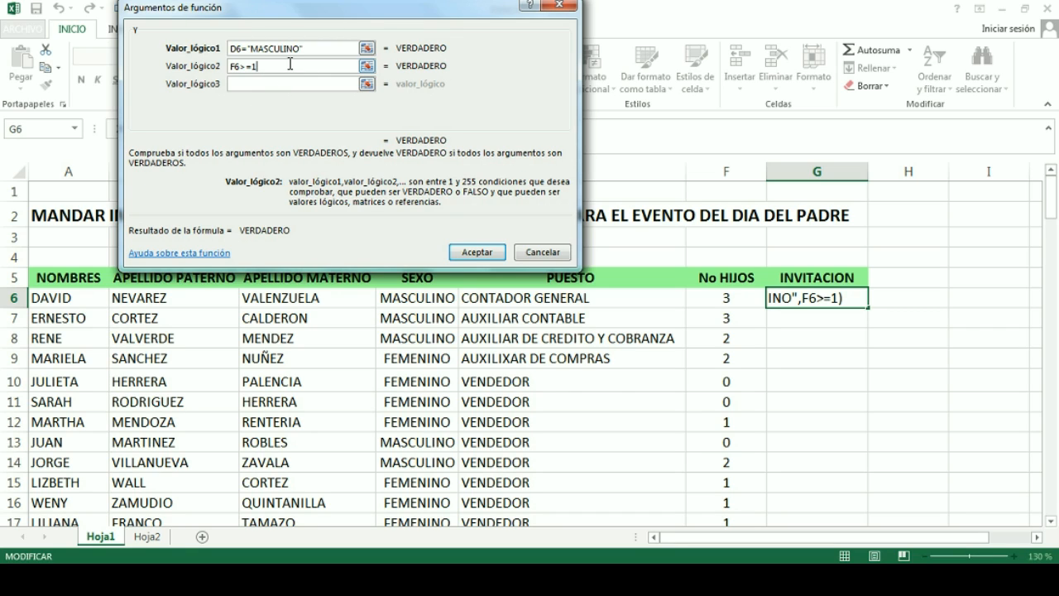
- Accept the Y formula in G6 and copy it down the INVITACION column for the remaining employees
drag(323, 6, 336, 286)
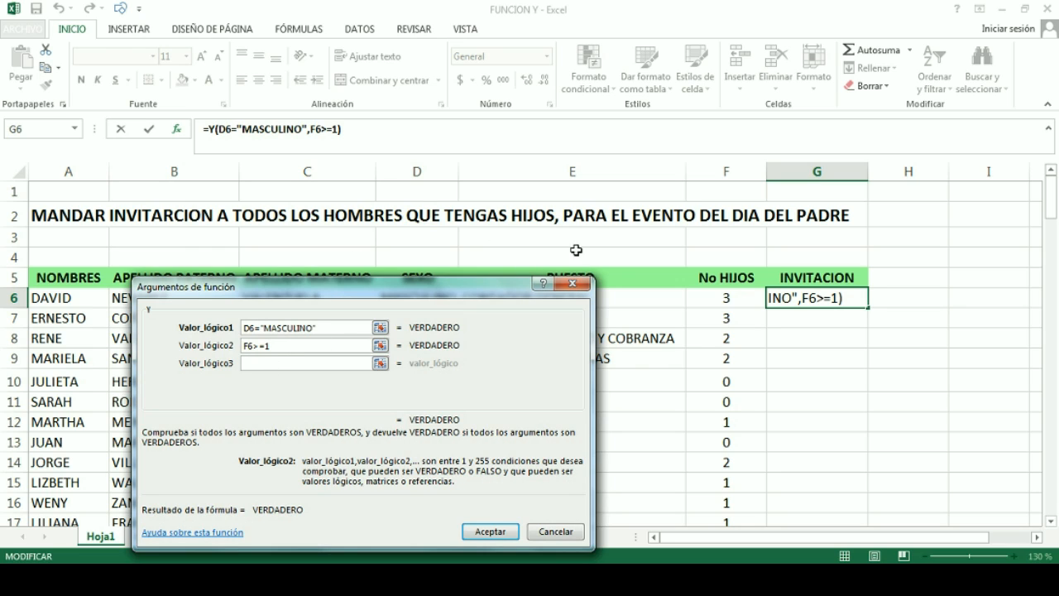
drag(319, 295, 348, 83)
drag(438, 80, 470, 20)
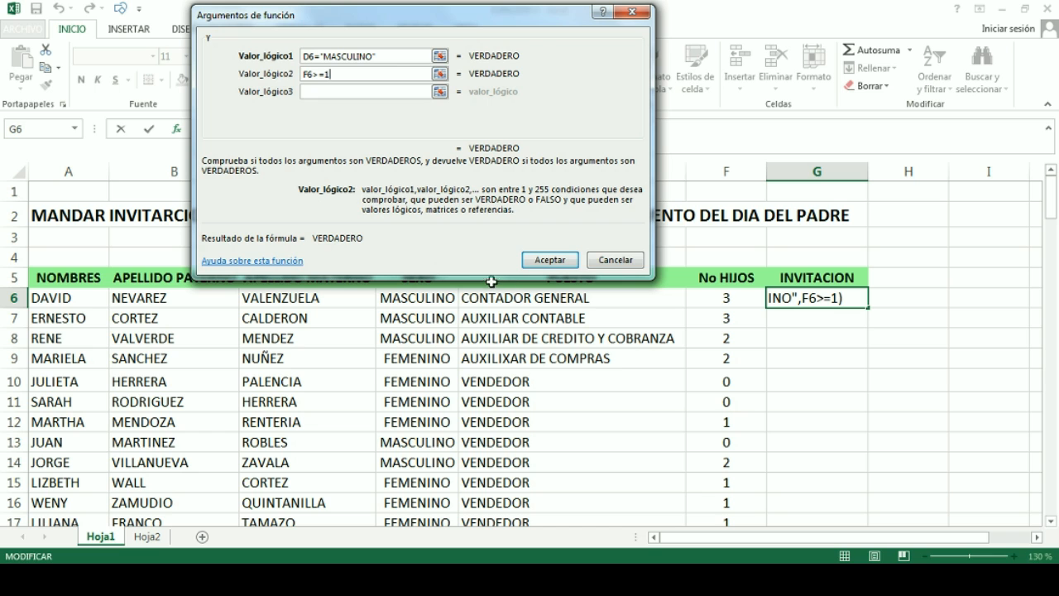
click(549, 262)
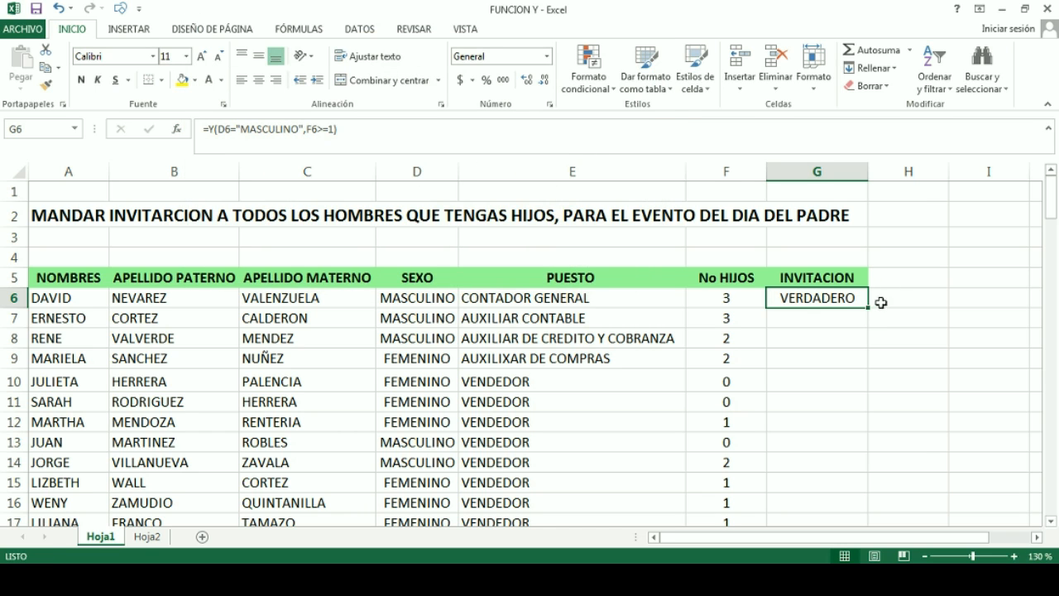
drag(871, 309, 865, 514)
scroll(816, 372, up, 5)
- Compare the INVITACION results with the SEXO and No HIJOS values in rows 7 to 12 and row 14
click(818, 422)
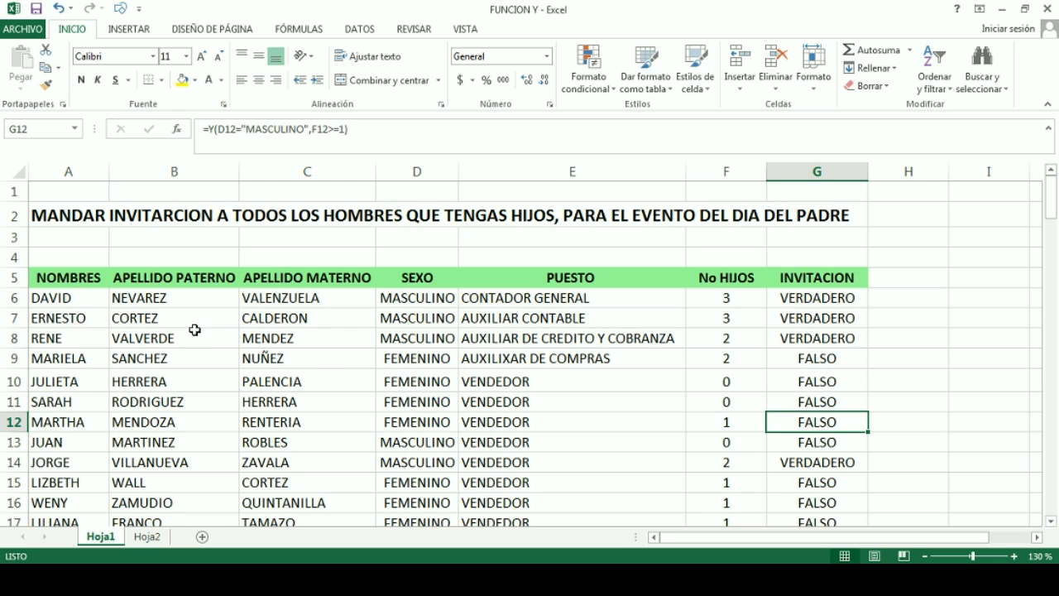
click(15, 318)
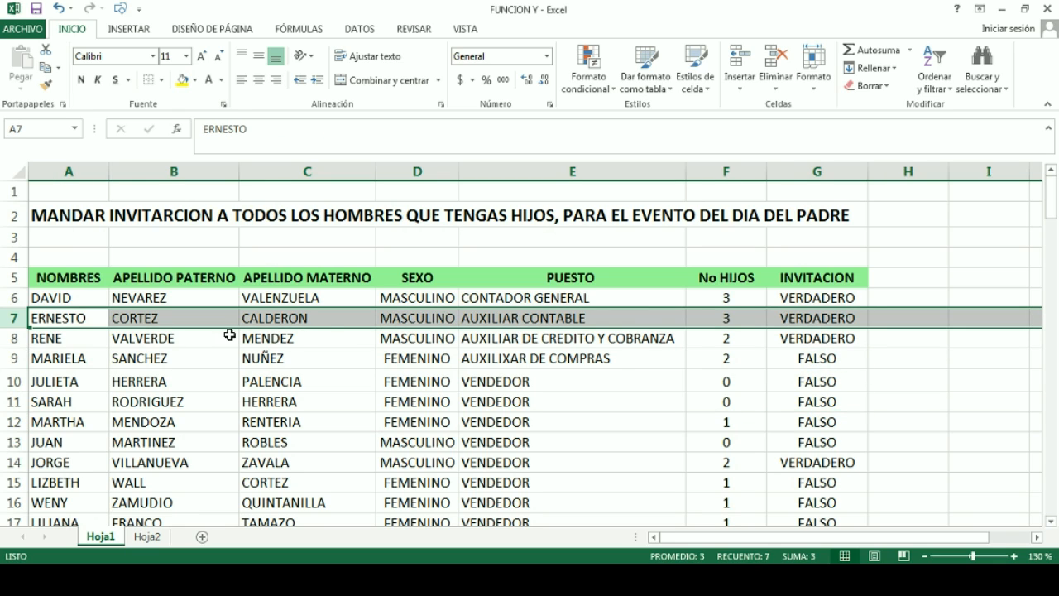
click(5, 340)
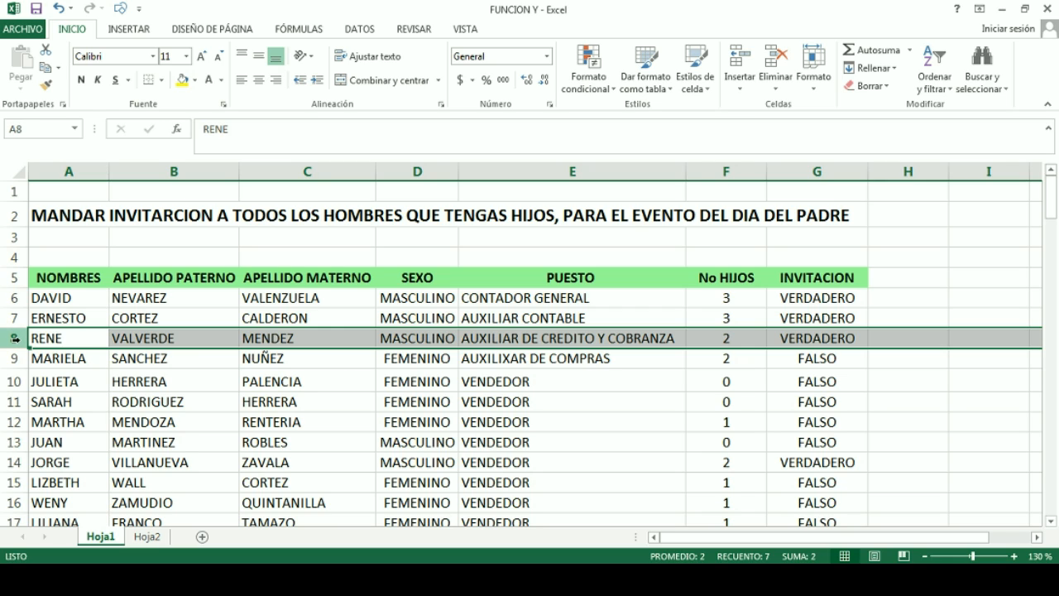
click(14, 359)
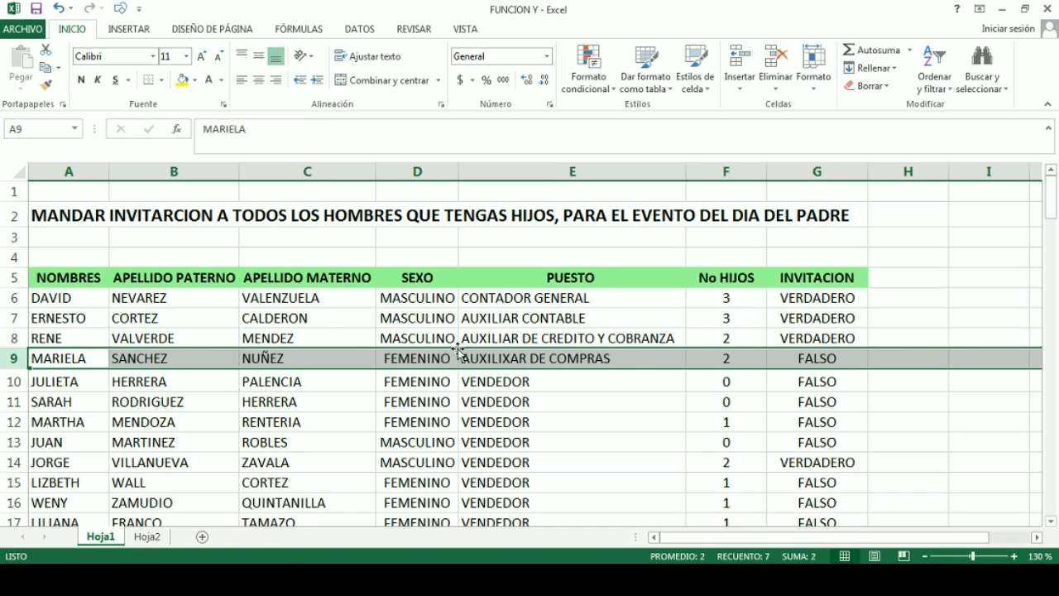
click(11, 380)
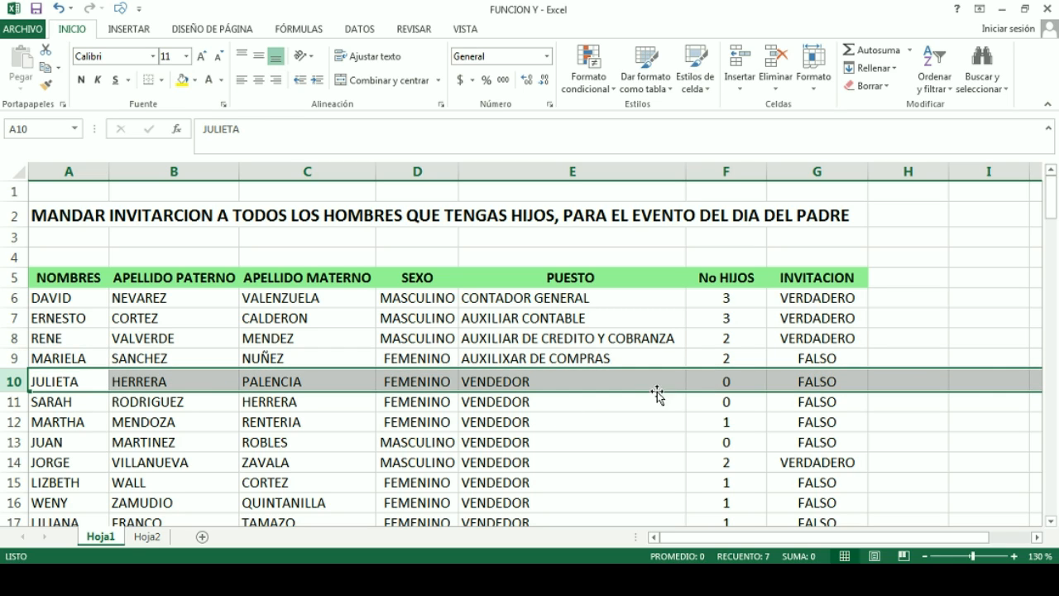
click(52, 415)
click(9, 401)
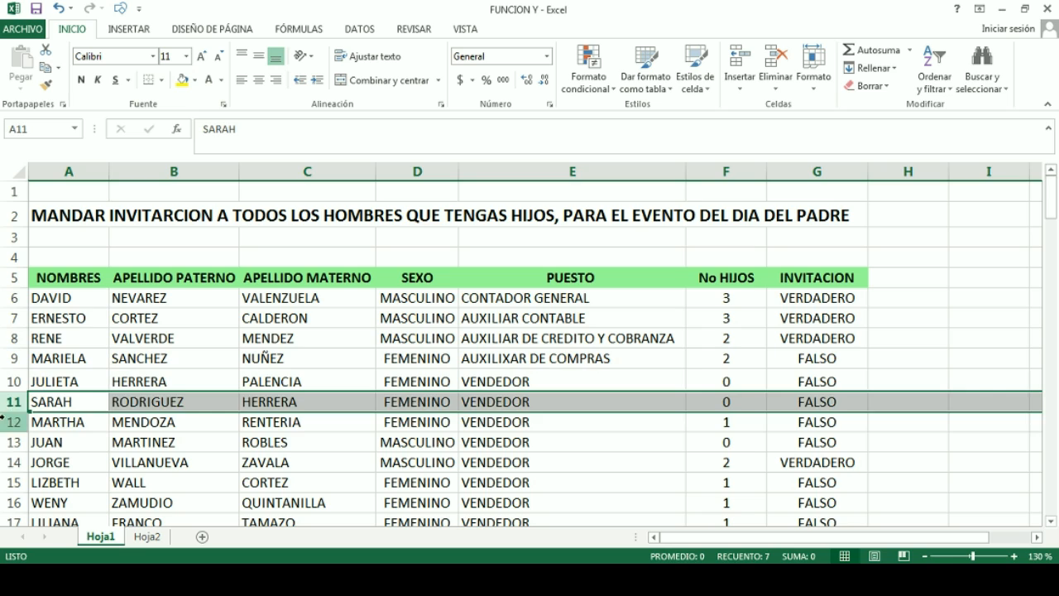
click(13, 422)
scroll(816, 428, down, 2)
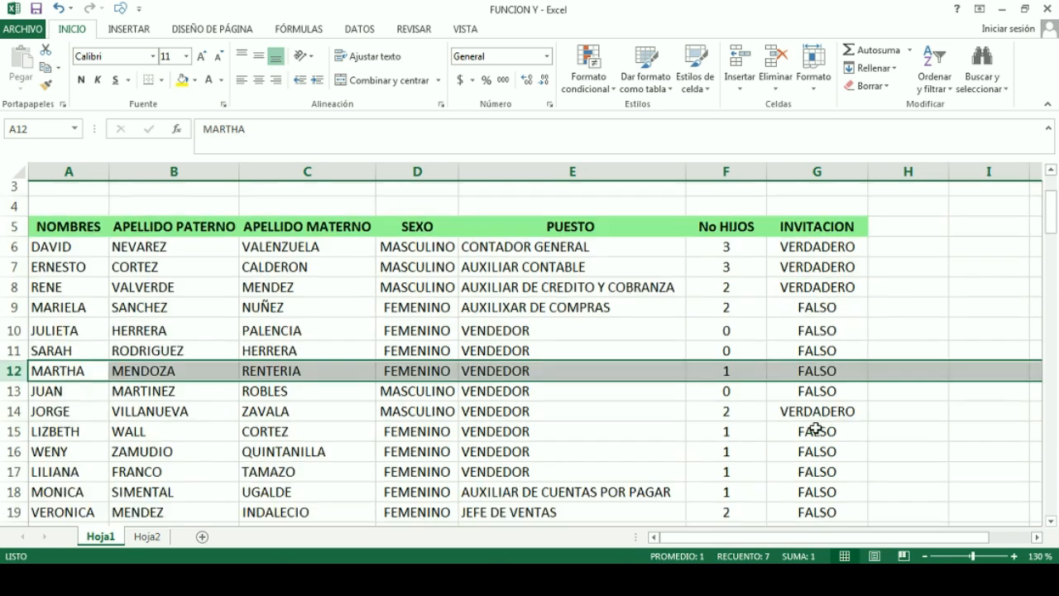
click(820, 414)
- Select the whole employee table from the header row 5 down and turn on filtering for its columns
scroll(786, 350, up, 2)
drag(53, 281, 833, 433)
scroll(739, 430, up, 6)
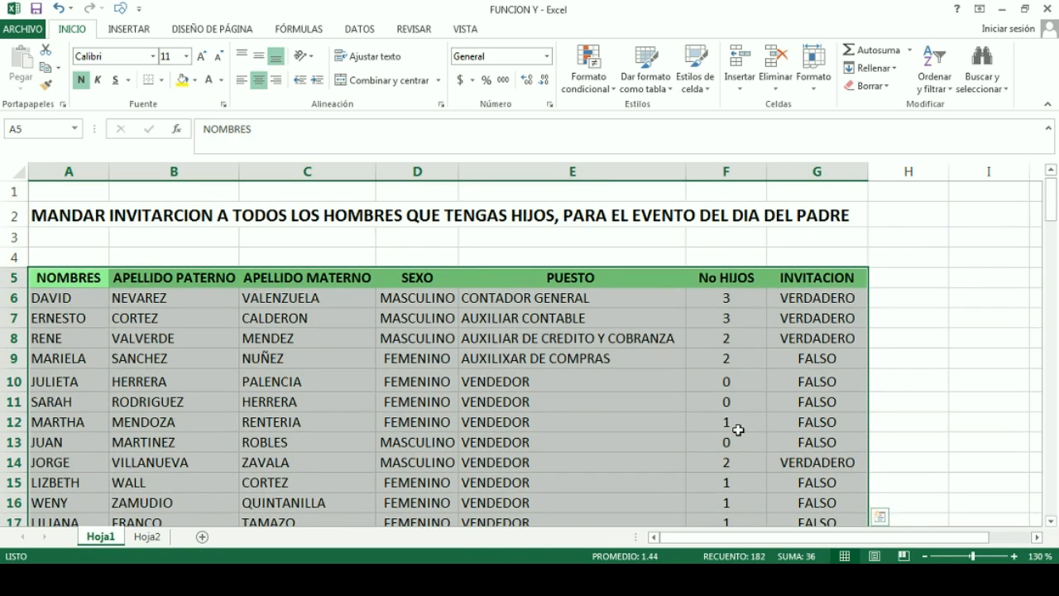
click(359, 28)
click(418, 75)
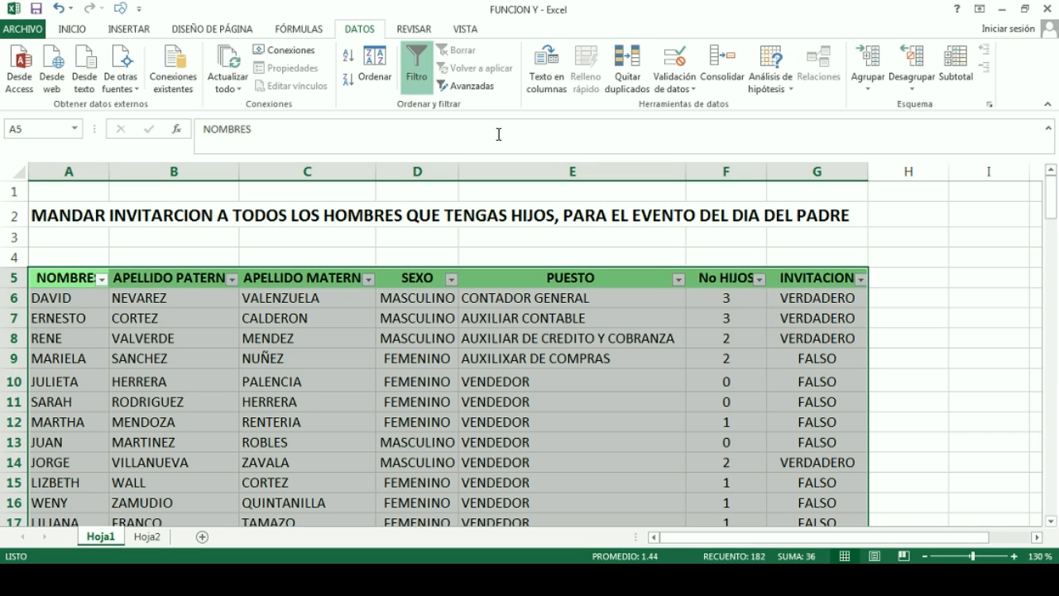
click(745, 358)
- Filter the INVITACION column to show only the VERDADERO rows
click(860, 279)
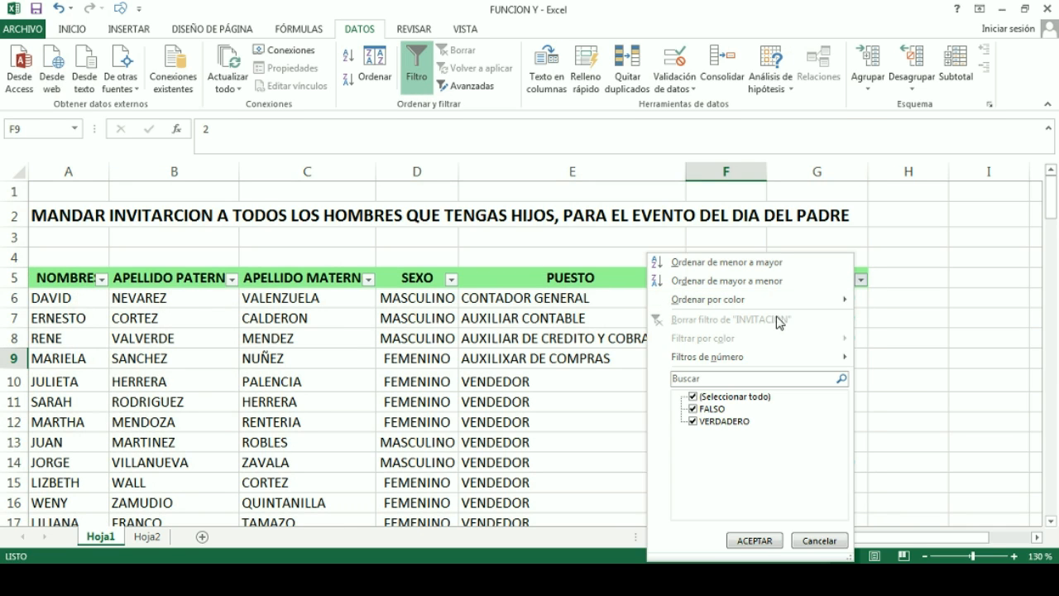
click(725, 398)
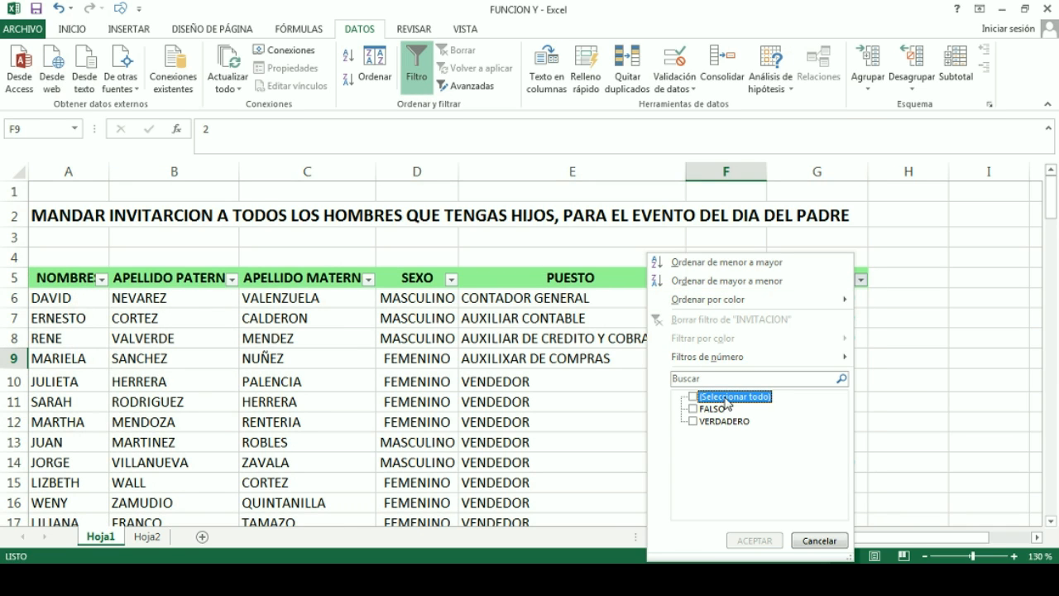
click(729, 422)
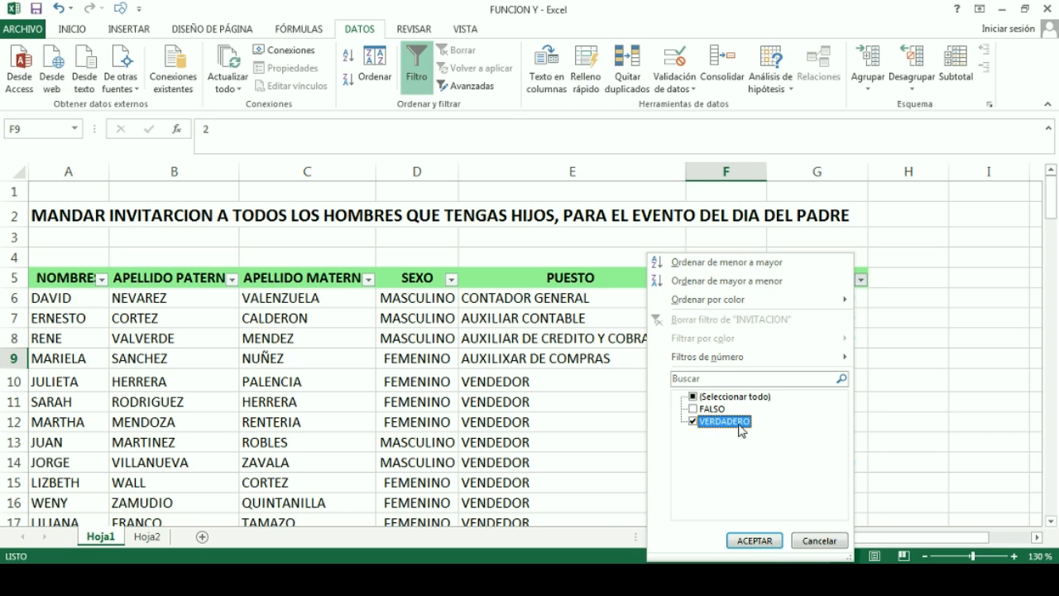
click(757, 540)
click(874, 399)
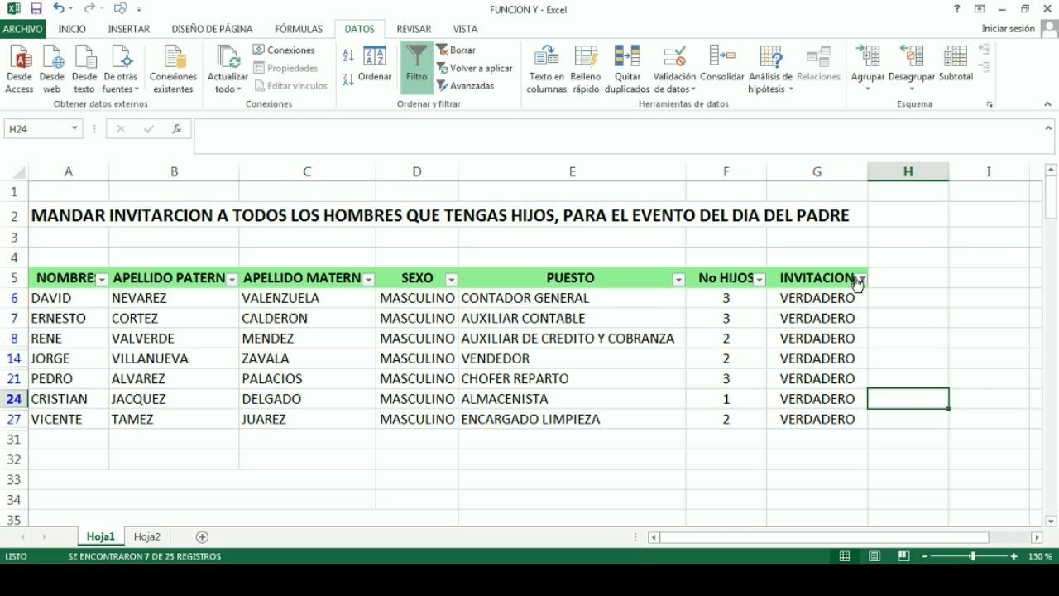
- Select the filtered table and turn off its filter so that all employee rows are listed again
scroll(623, 335, down, 1)
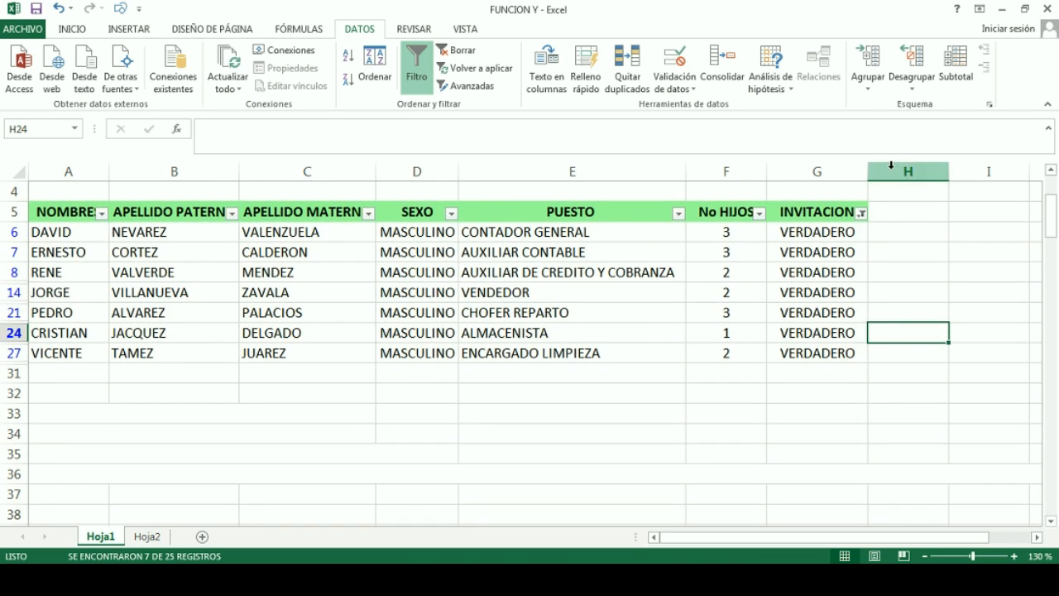
drag(81, 212, 810, 463)
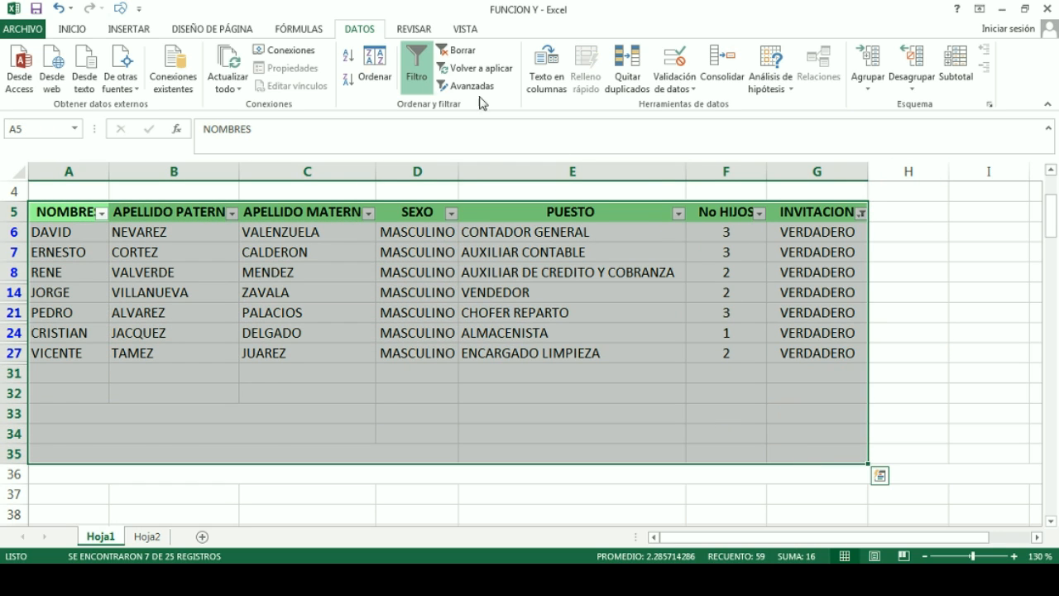
click(416, 67)
click(645, 457)
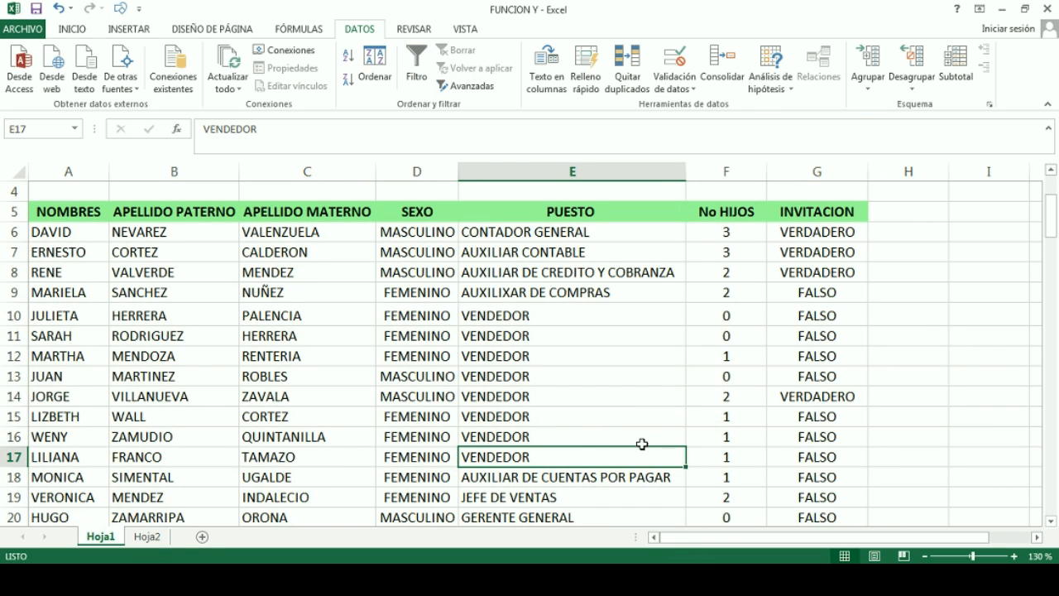
- Review the invitation criteria in the sheet title and the INVITACION results and formula in rows 6 to 16
click(492, 312)
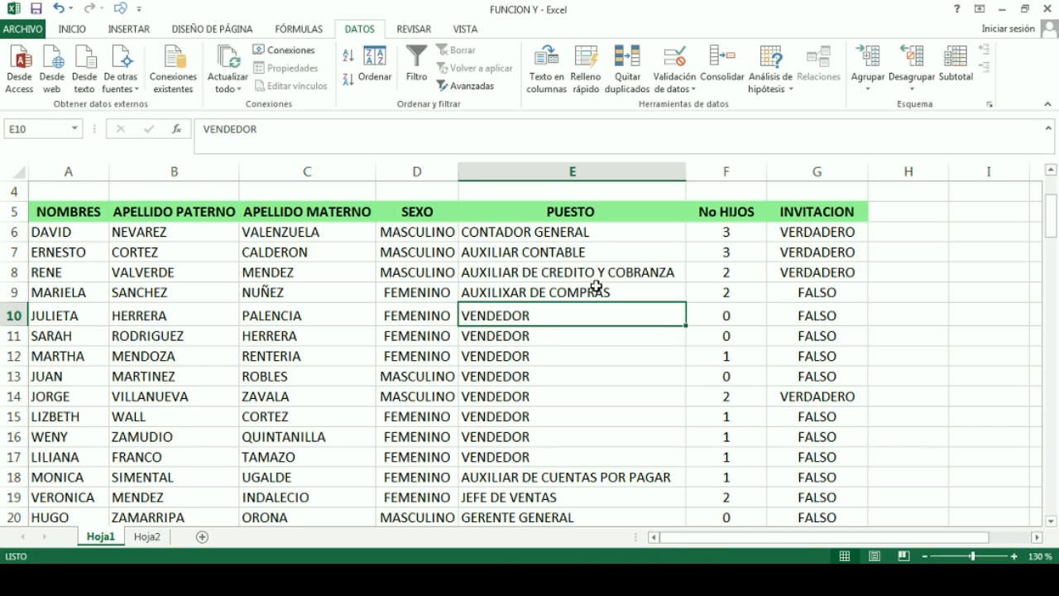
scroll(509, 303, up, 1)
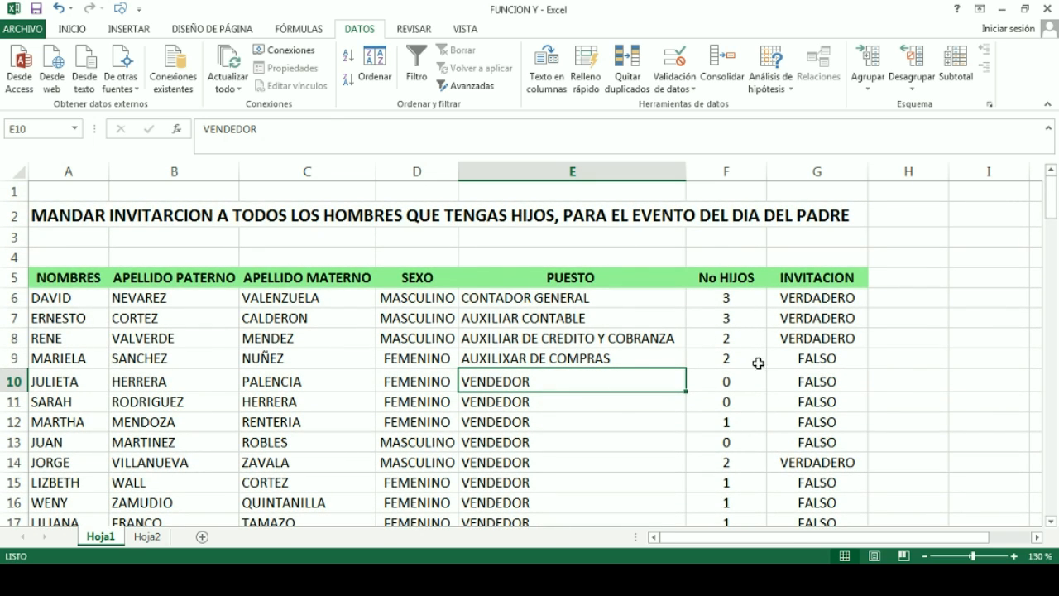
click(825, 297)
drag(816, 359, 811, 383)
click(796, 499)
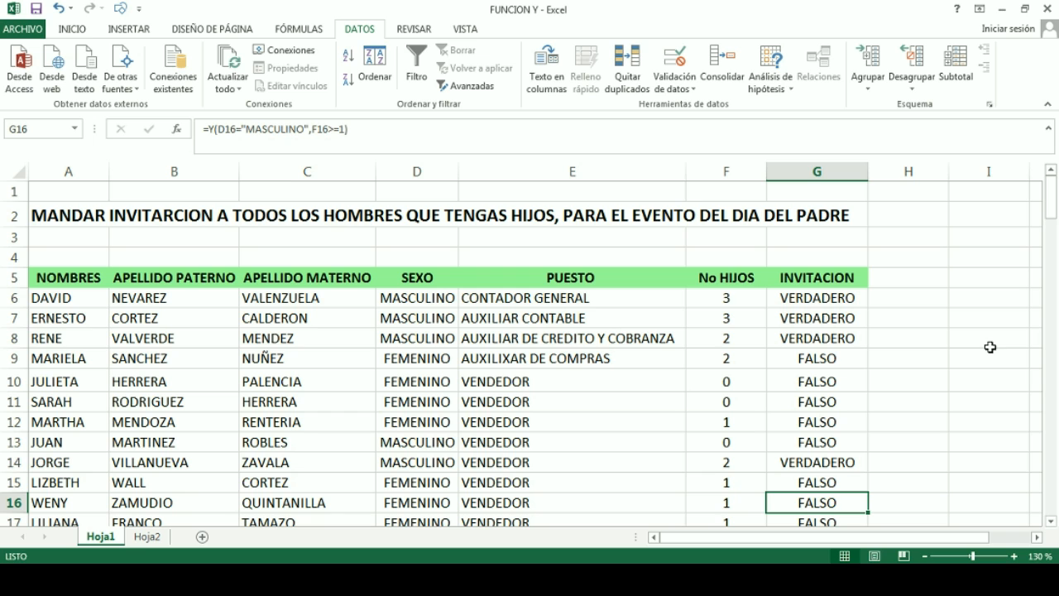
- Switch to sheet Hoja2 and clear the existing INVITACION results from G6 down
click(154, 541)
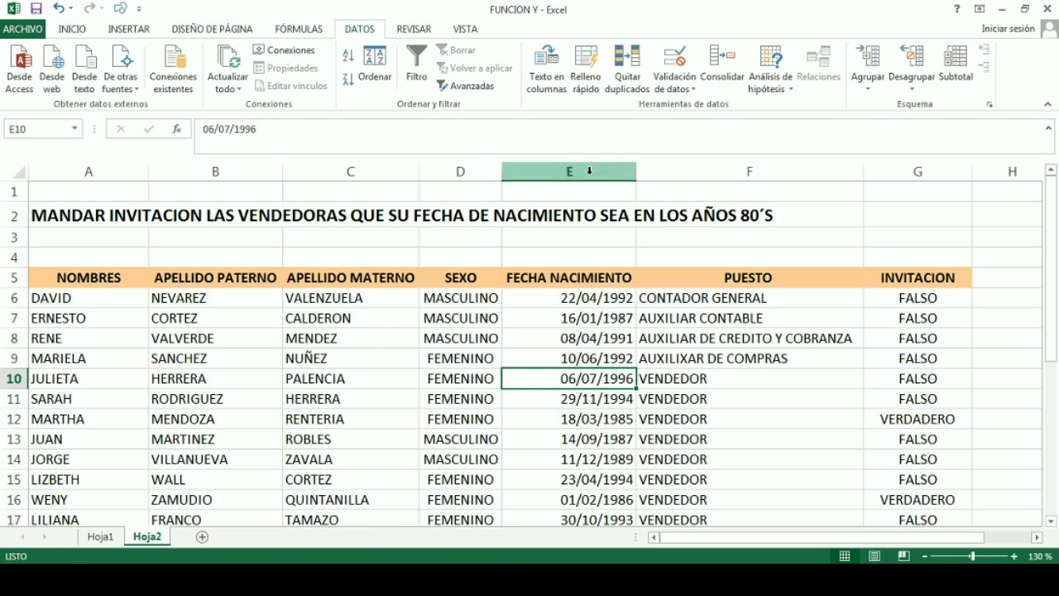
drag(905, 298, 966, 497)
key(Delete)
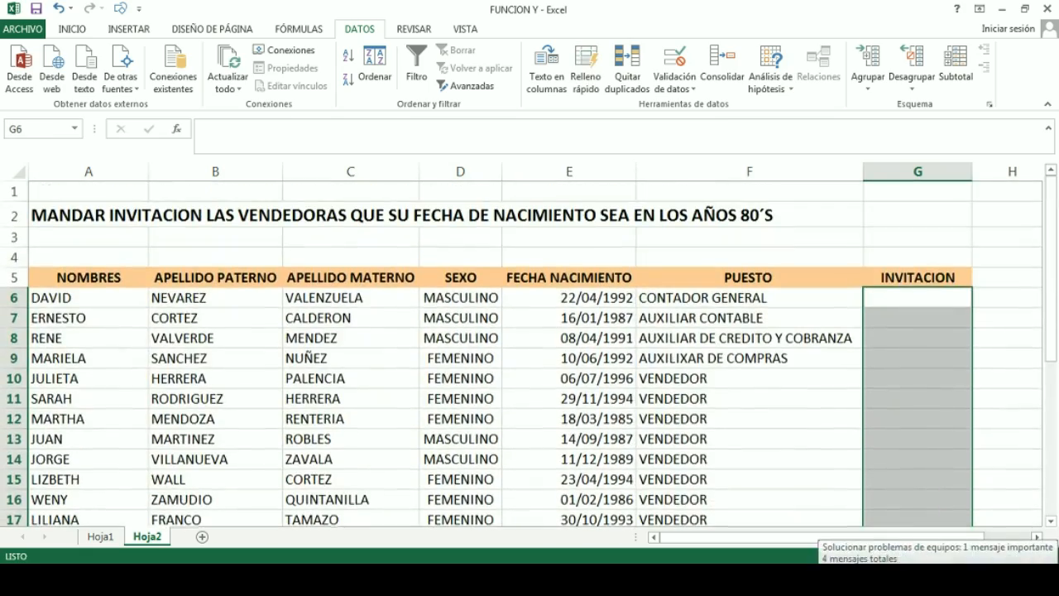
- Insert the logical function Y in cell G6 and move its arguments dialog clear of the SEXO column
click(927, 299)
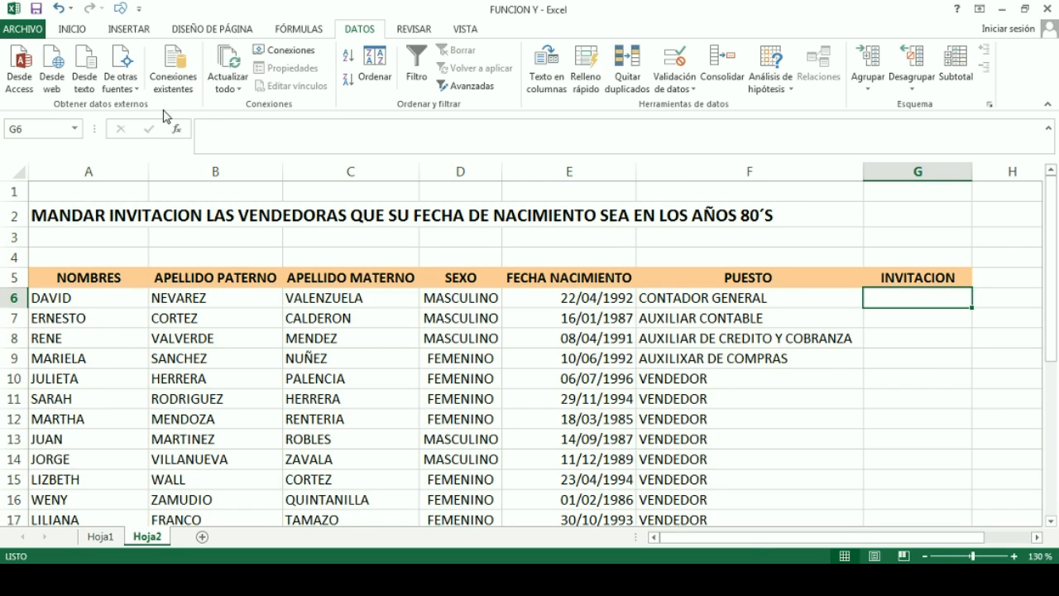
click(182, 135)
scroll(389, 147, down, 1)
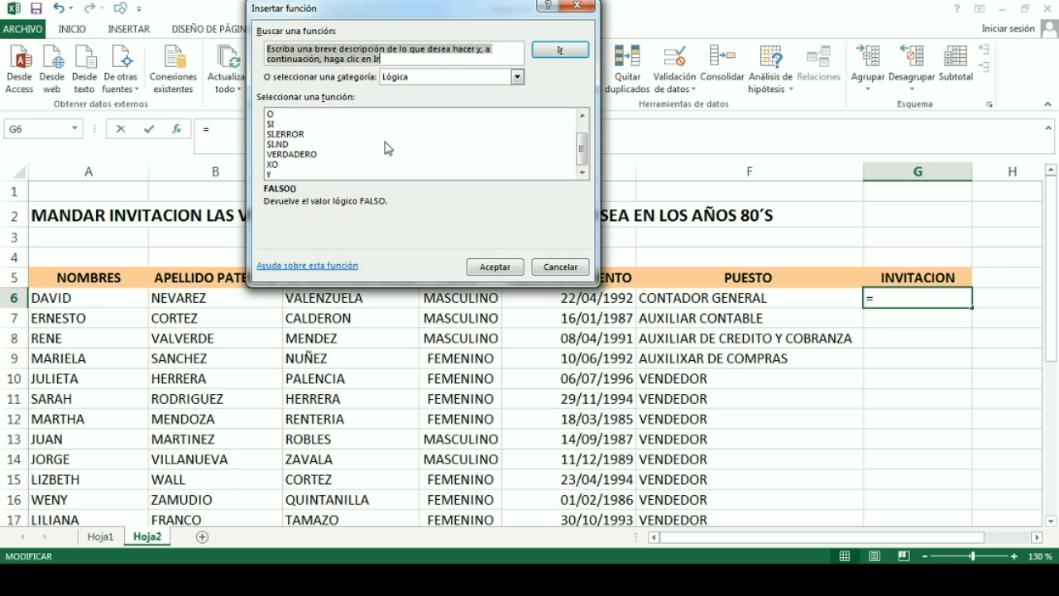
double_click(281, 174)
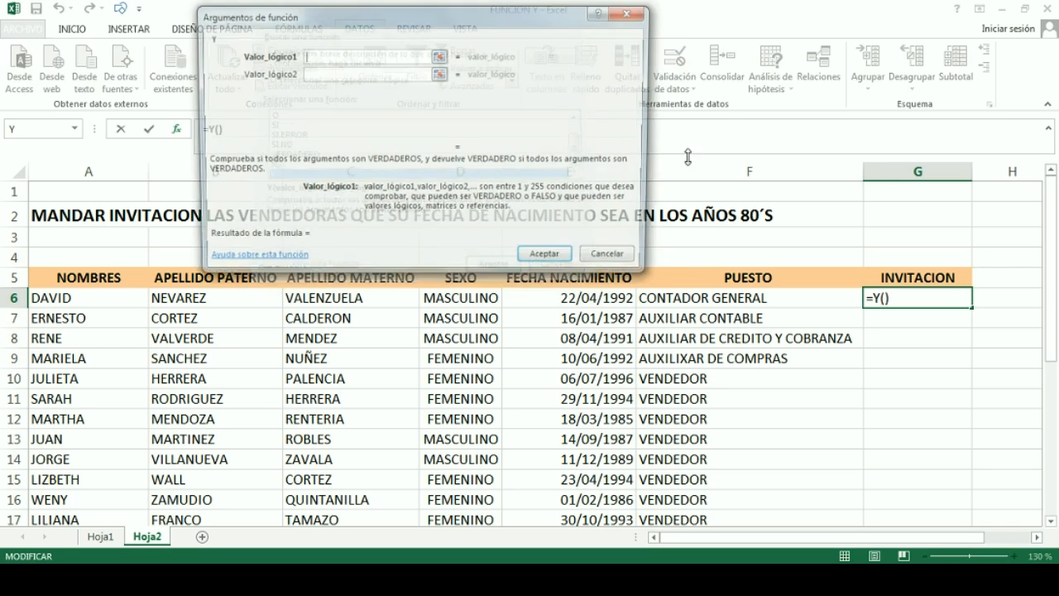
drag(461, 18, 865, 10)
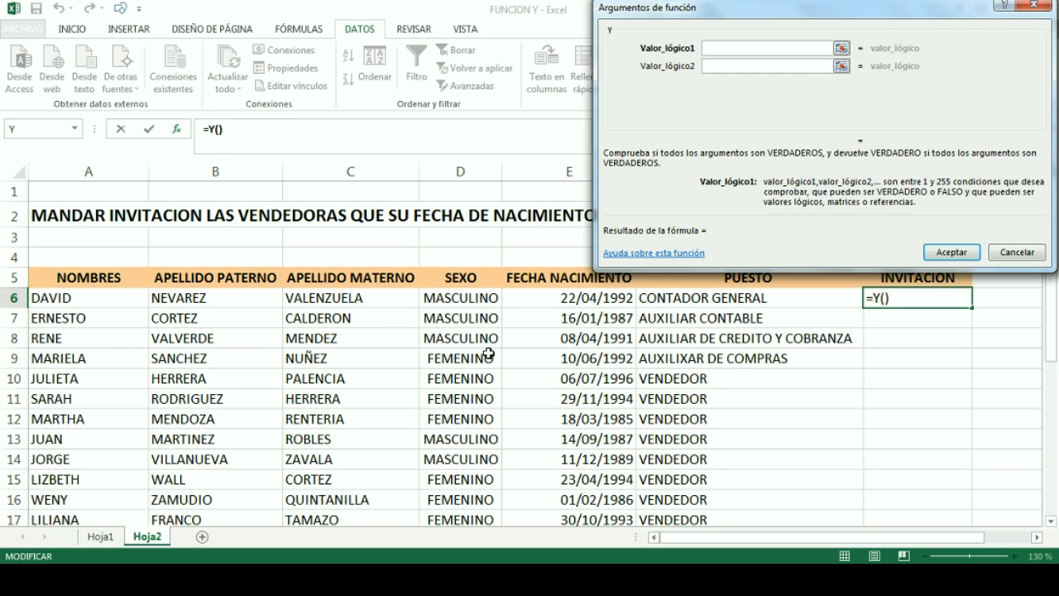
- Set the first condition of the Y function to D6="FEMENINO"
click(486, 300)
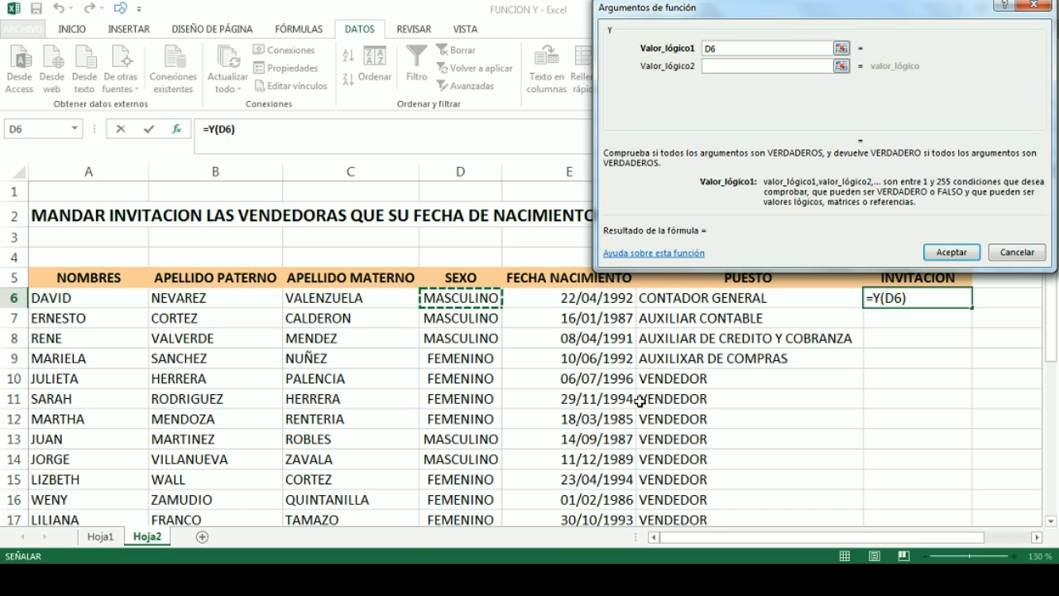
text(=)
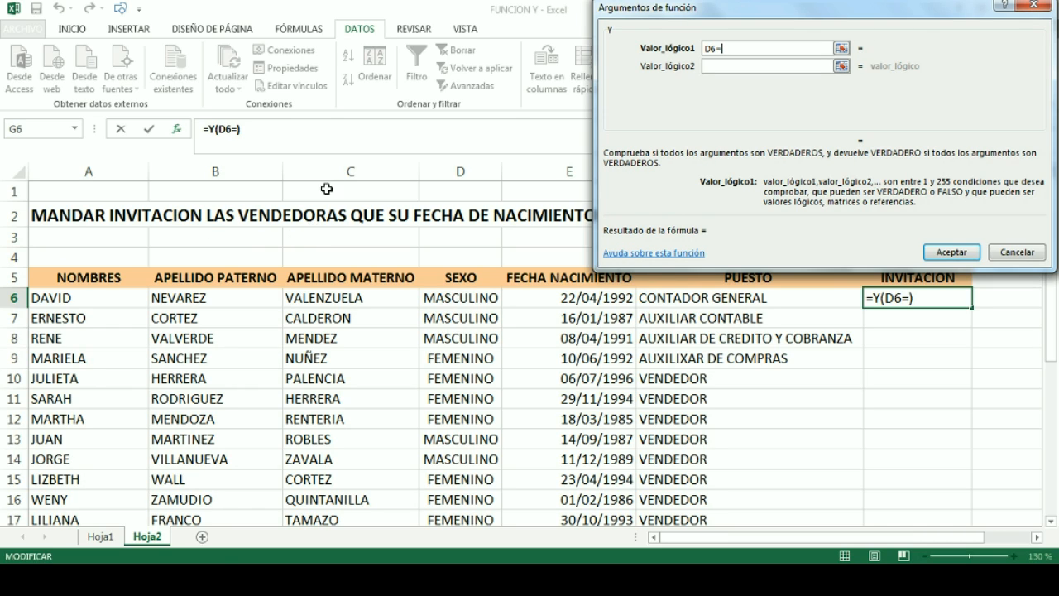
text("FE)
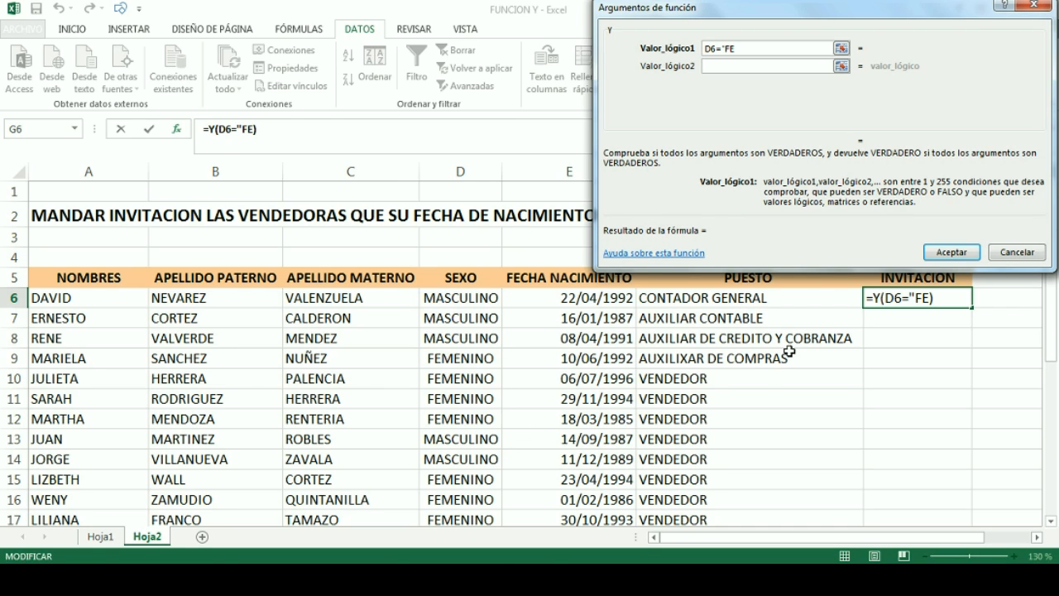
text(MENICO)
key(BackSpace)
key(BackSpace)
text(P)
key(BackSpace)
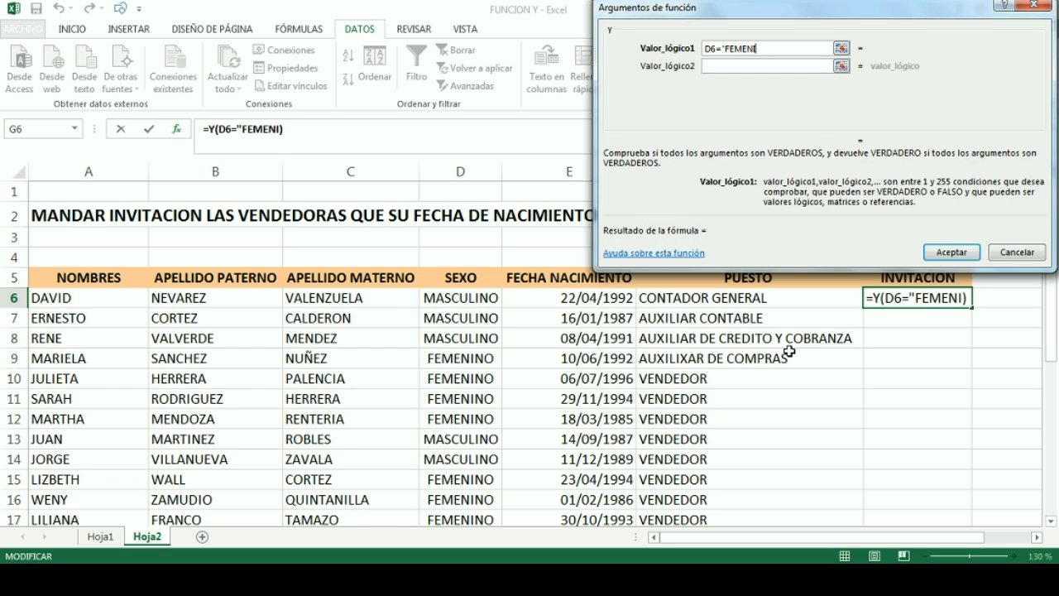
text(NO)
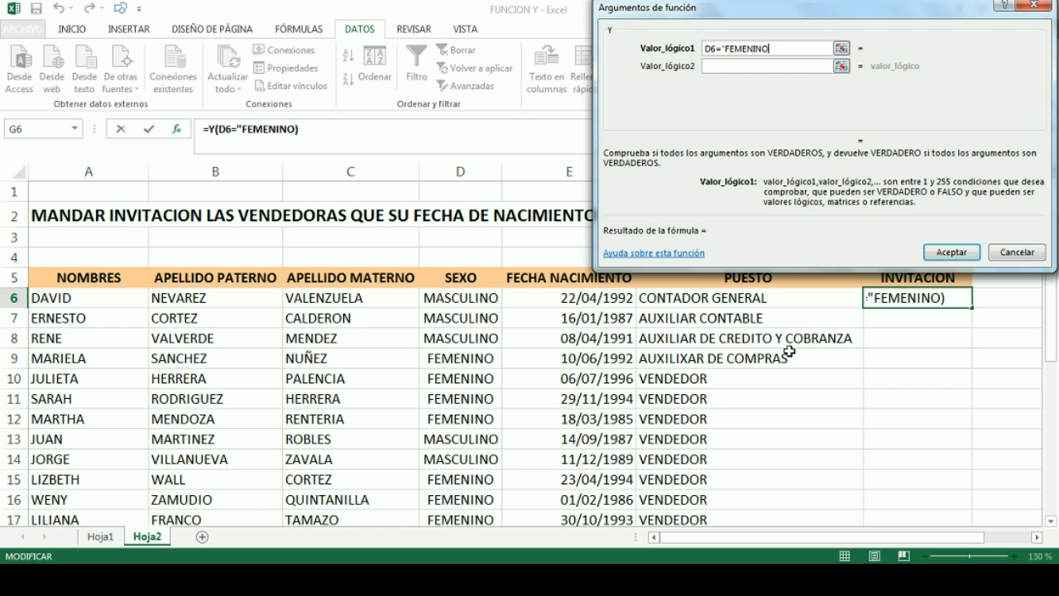
text(")
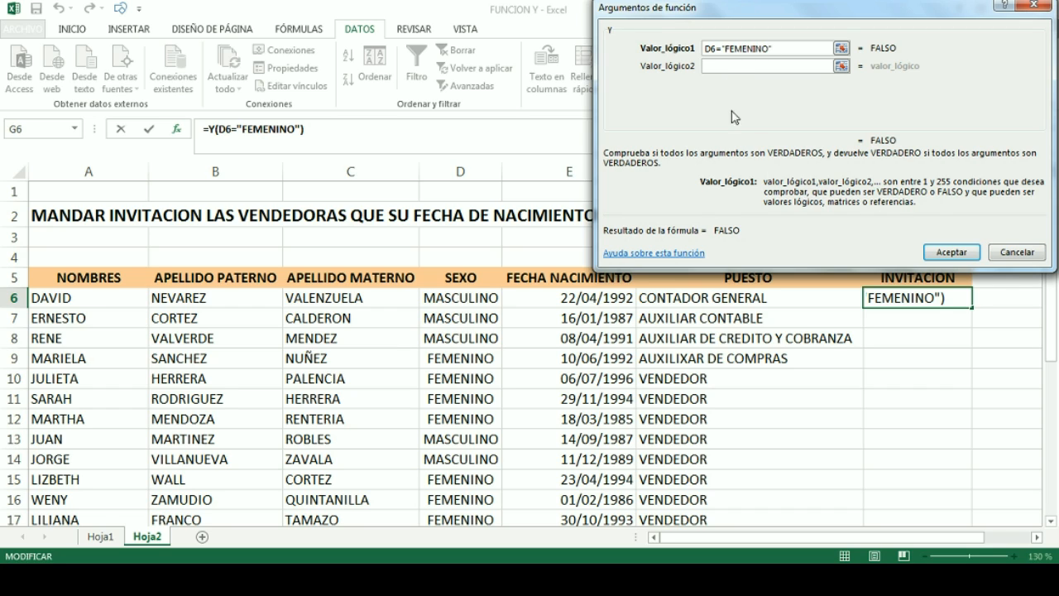
- Set the second condition of the Y function to F6="VENDEDOR" and accept the formula
click(724, 66)
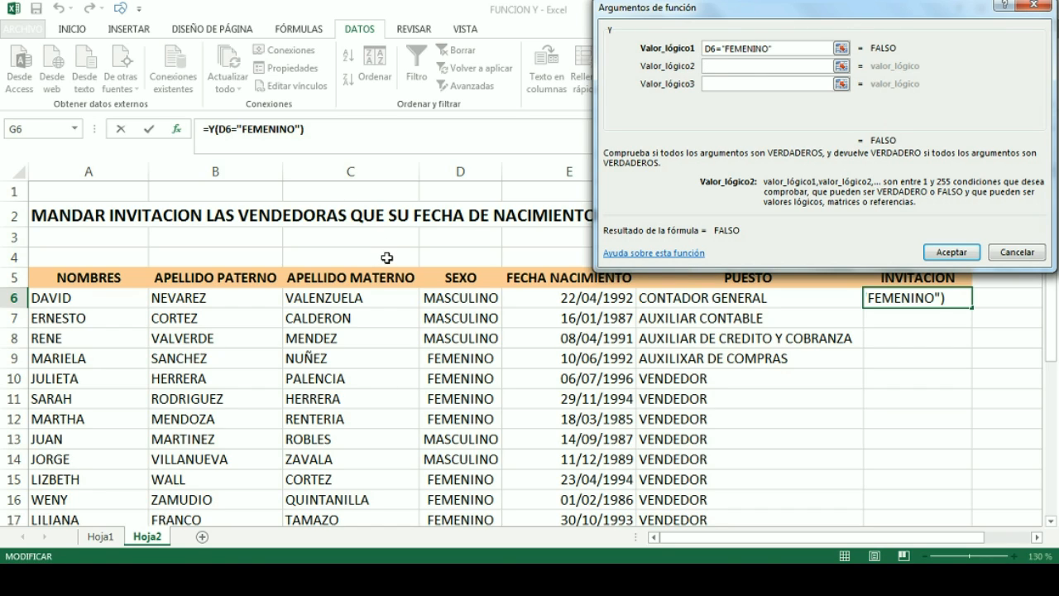
drag(891, 8, 438, 9)
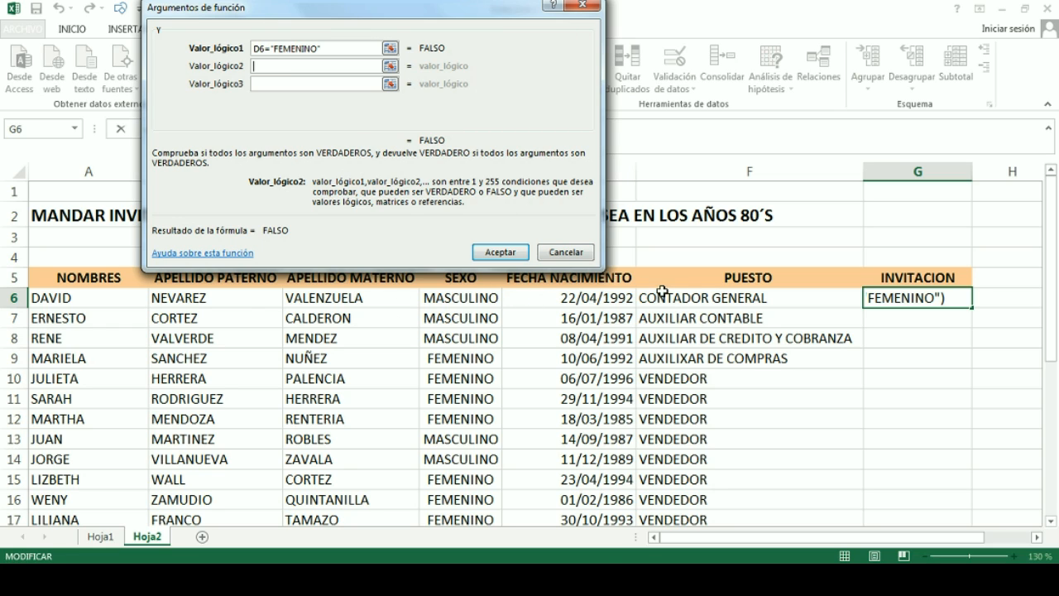
click(700, 304)
drag(381, 7, 803, 3)
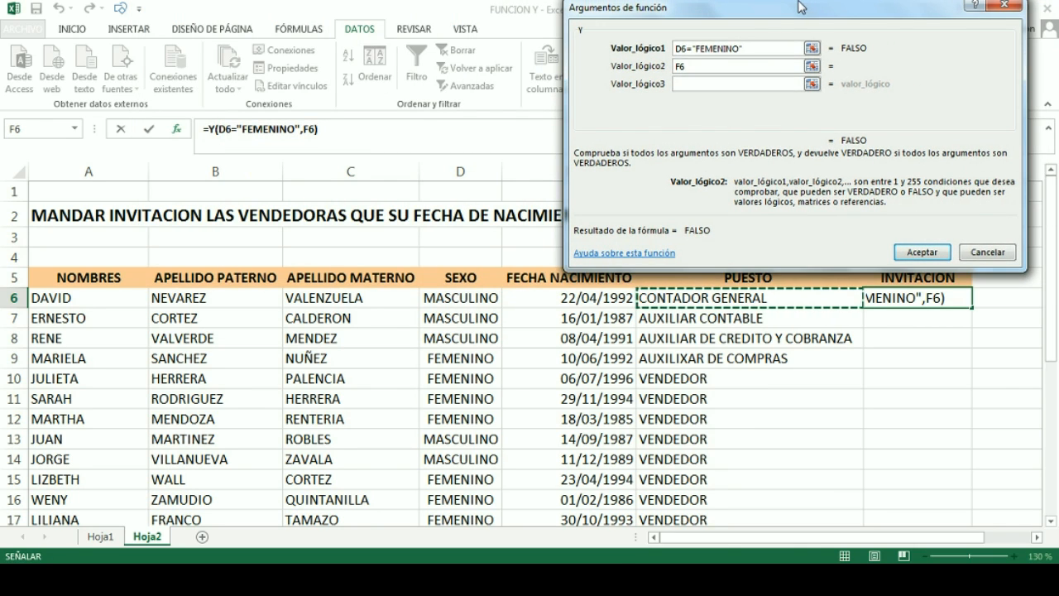
text(=)
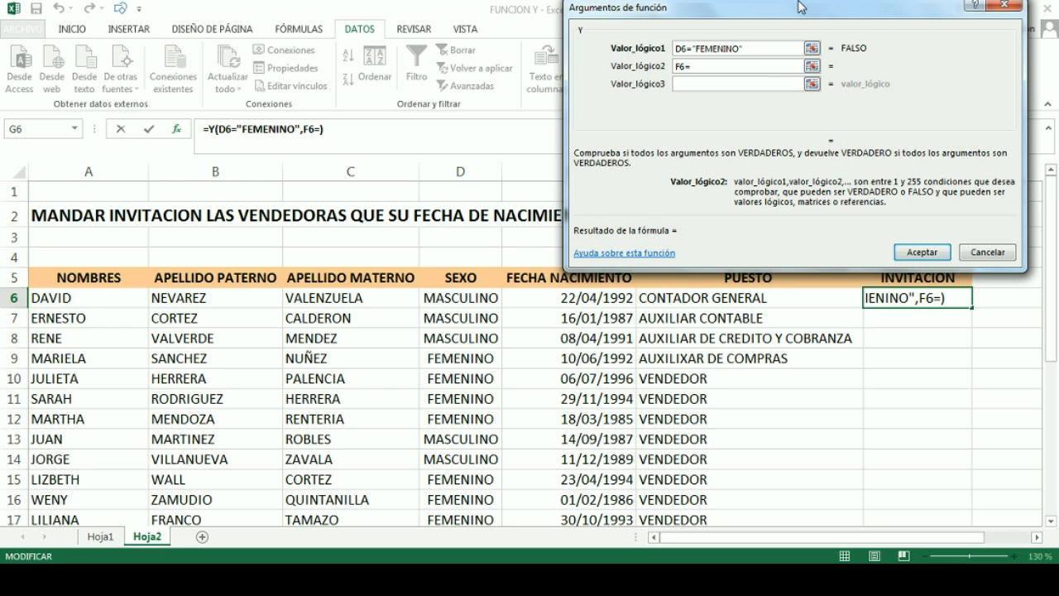
text("VENDEDOR)
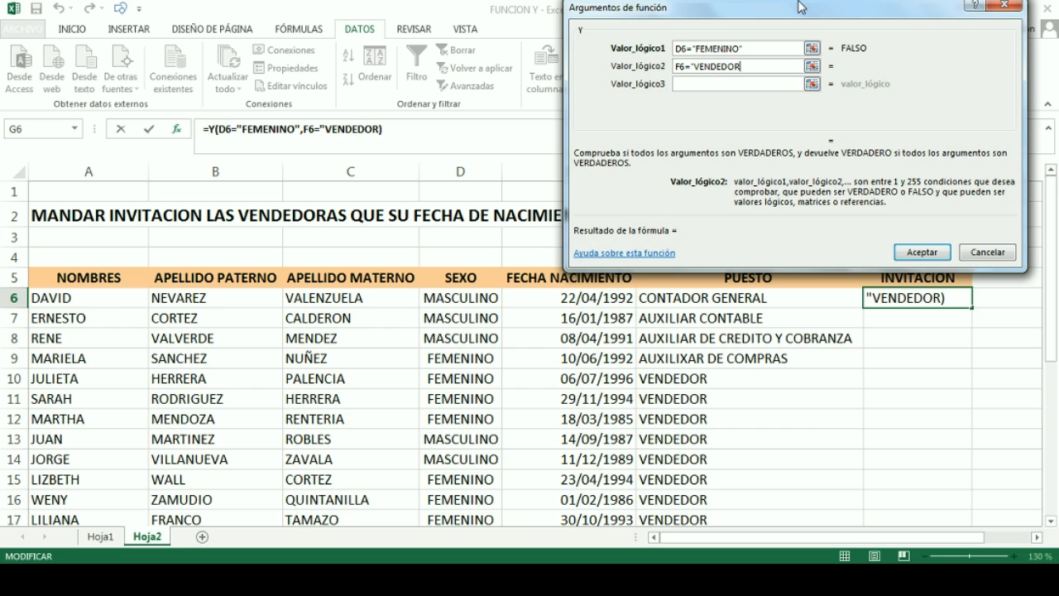
text(")
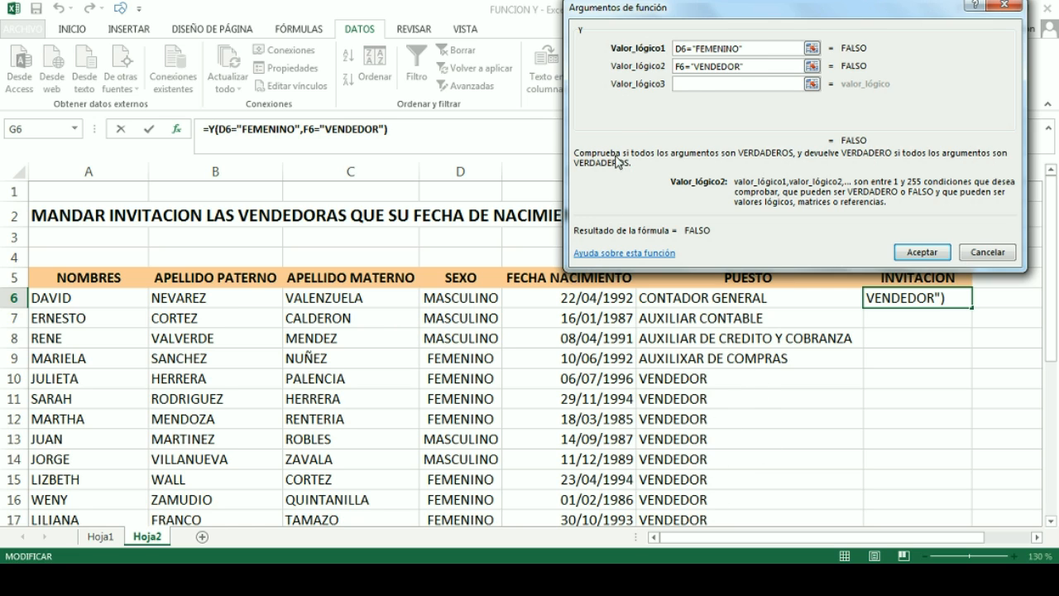
mouse_move(762, 15)
mouse_down()
mouse_move(611, 334)
mouse_move(571, 306)
mouse_move(701, 137)
mouse_move(748, 20)
mouse_up()
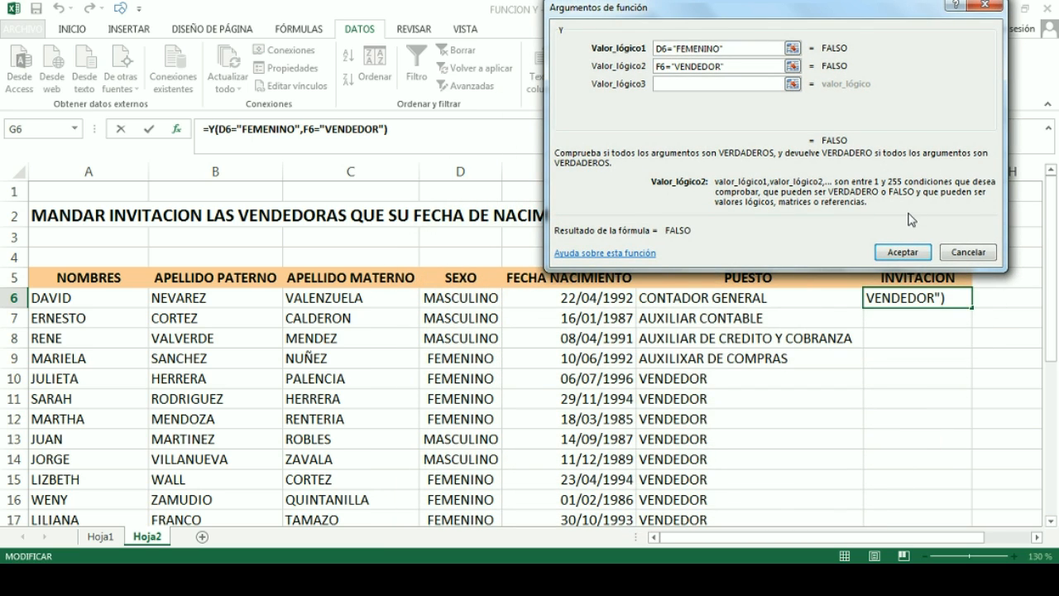
drag(772, 226, 801, 43)
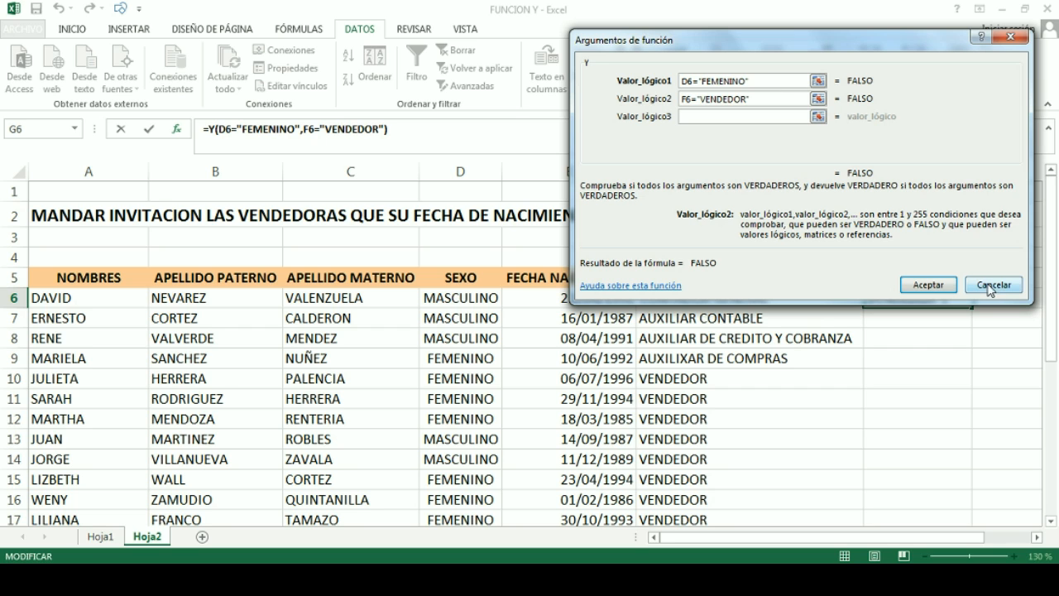
click(928, 285)
- In the empty area below the table, enter the limit dates 01/01/1980 in B44 and 31/12/1989 in B45
scroll(678, 326, down, 8)
scroll(677, 326, down, 5)
click(166, 271)
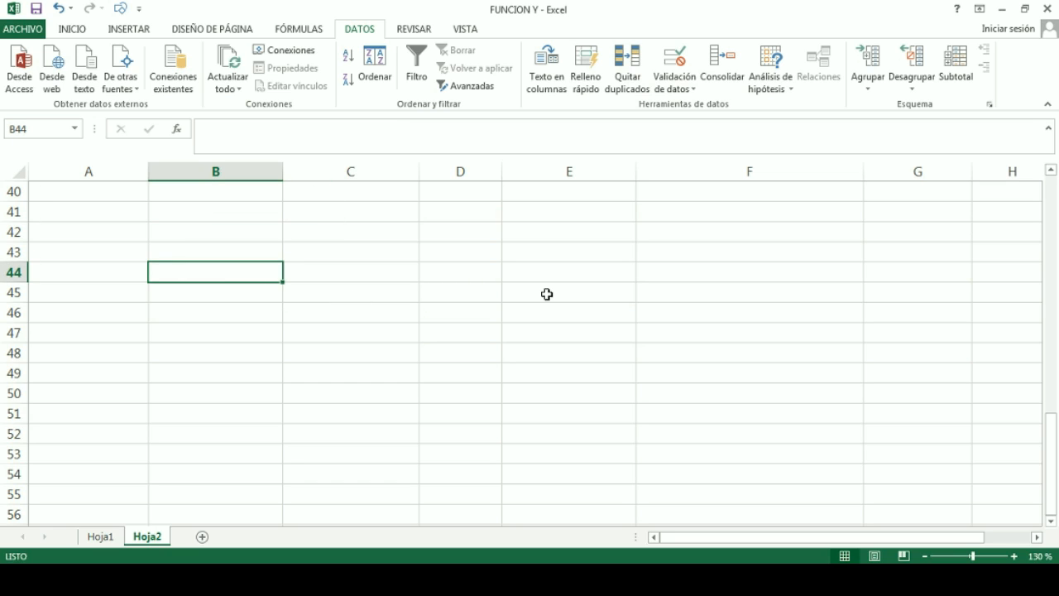
key(alt)
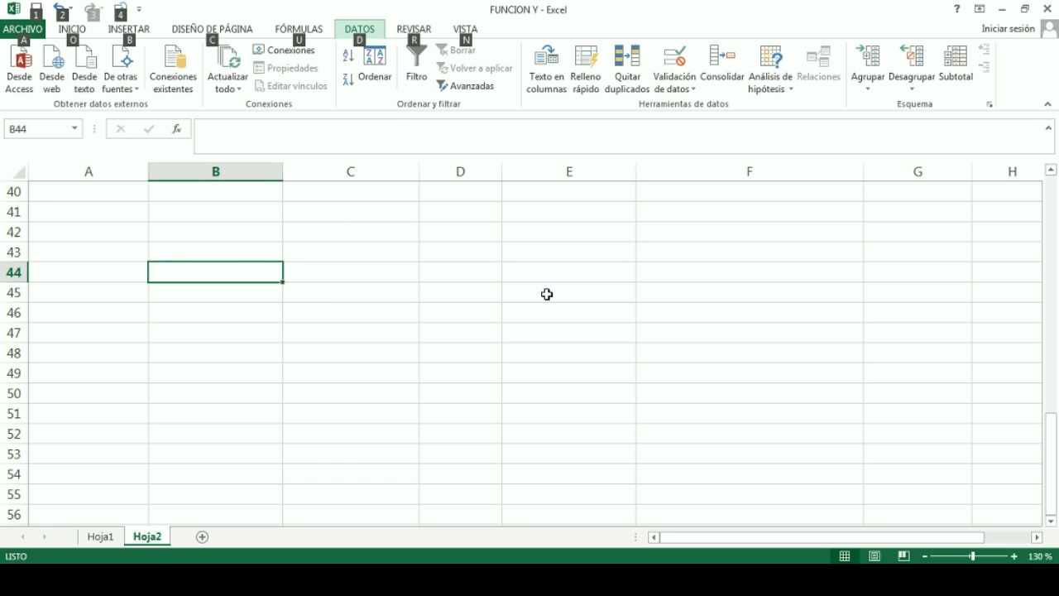
click(293, 310)
click(218, 270)
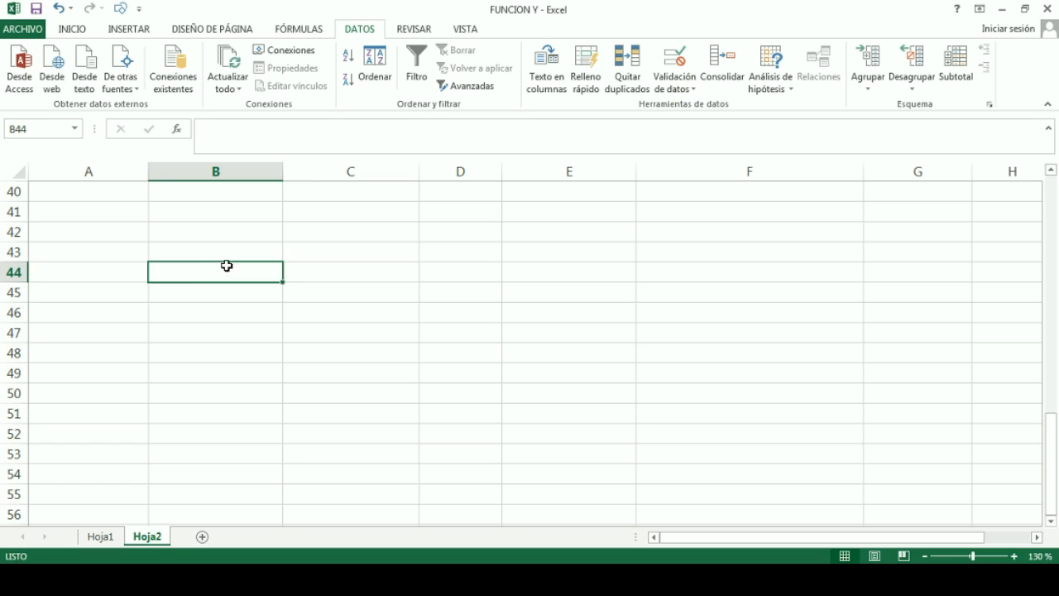
text(01/01)
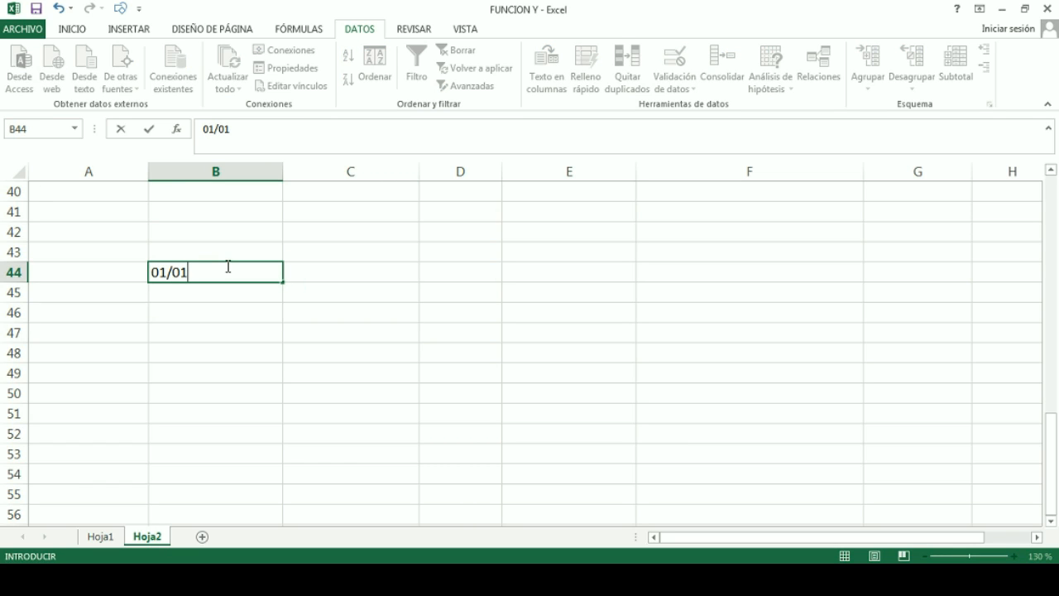
text(/1980)
key(Return)
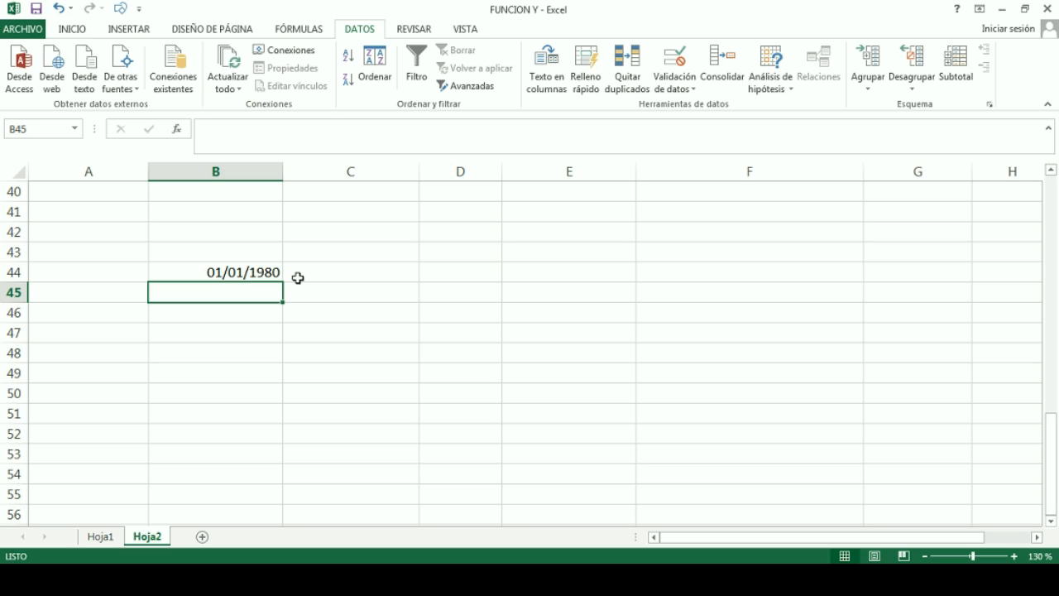
text(31)
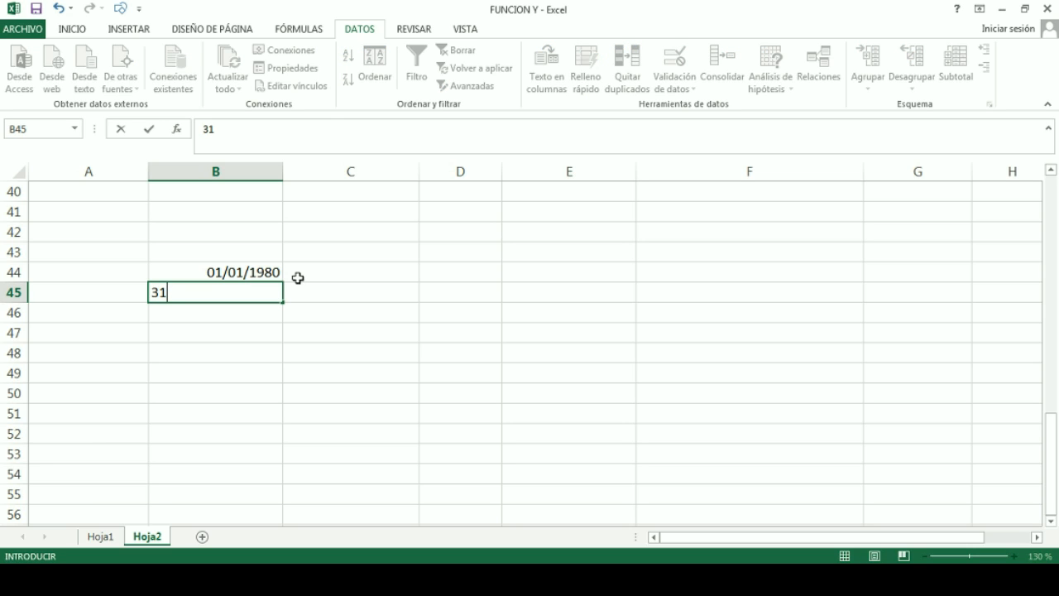
text(-12-1989)
key(Return)
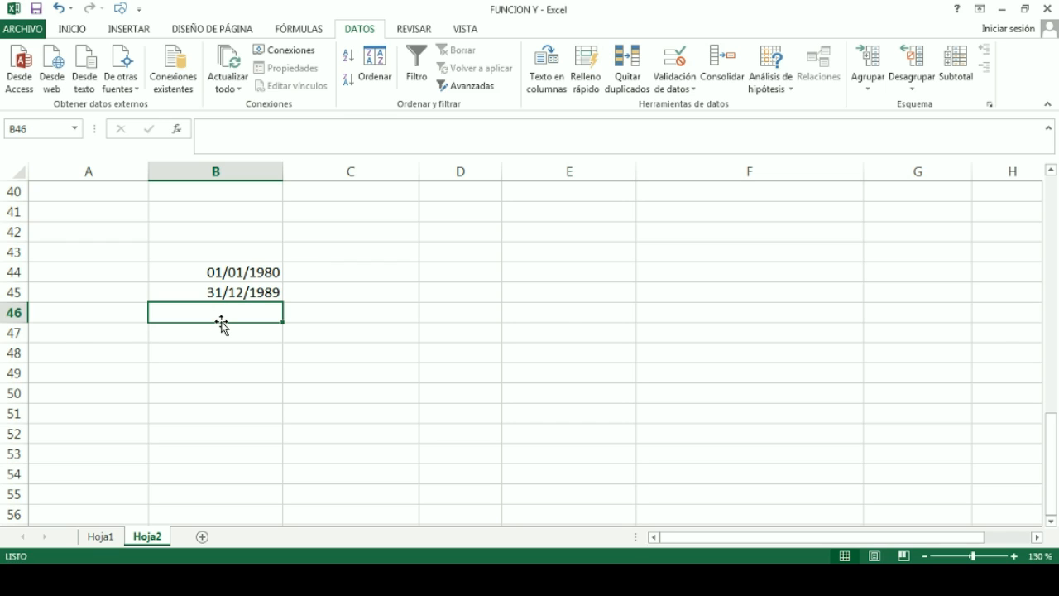
- Move the 31/12/1989 date from B45 to B46, leaving an empty row between the two limit dates
drag(245, 276, 248, 294)
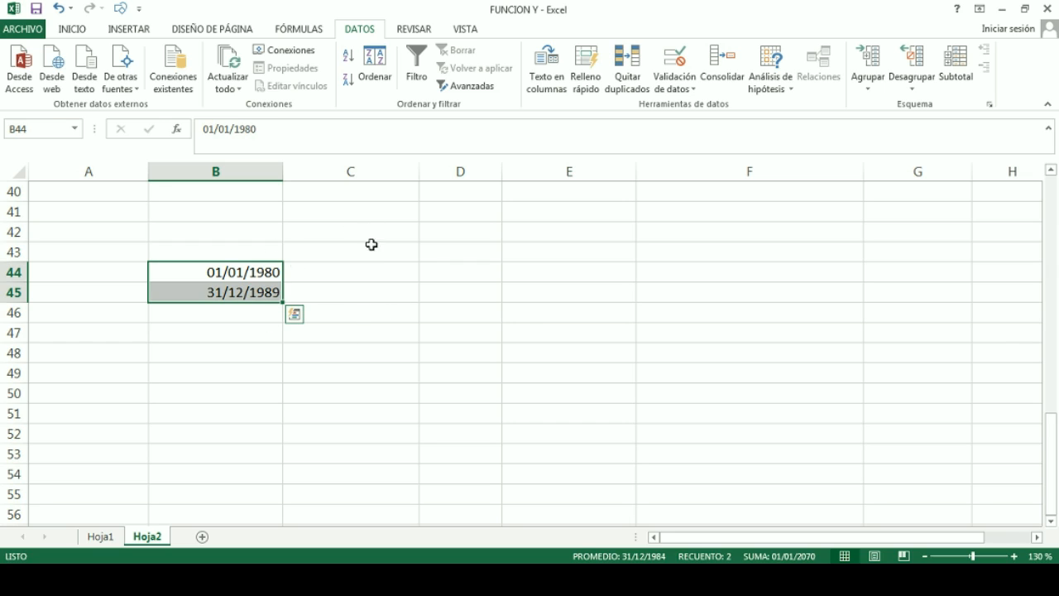
click(350, 264)
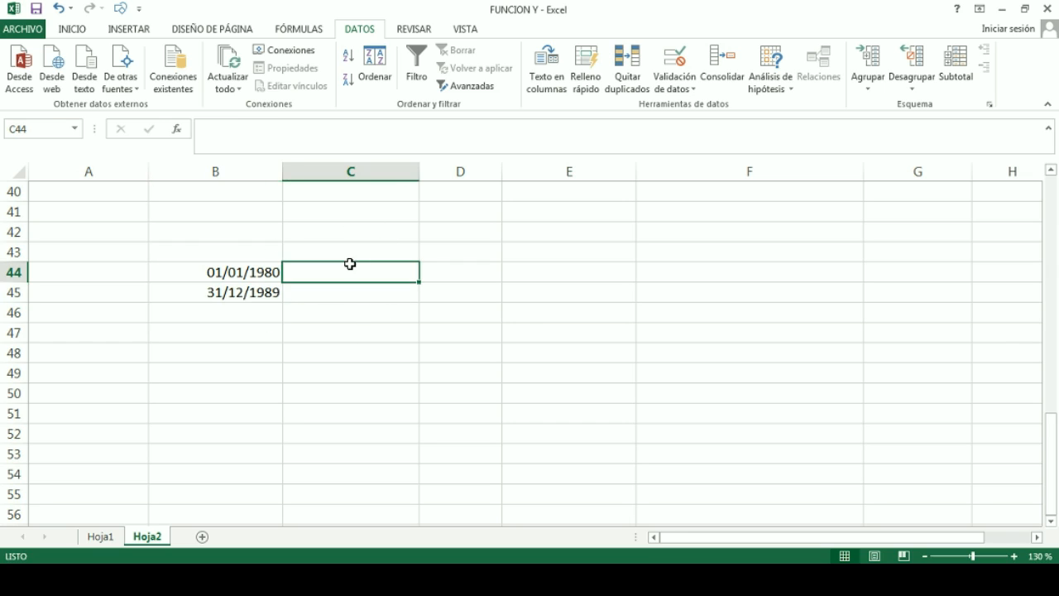
click(256, 293)
drag(258, 303, 258, 317)
click(312, 274)
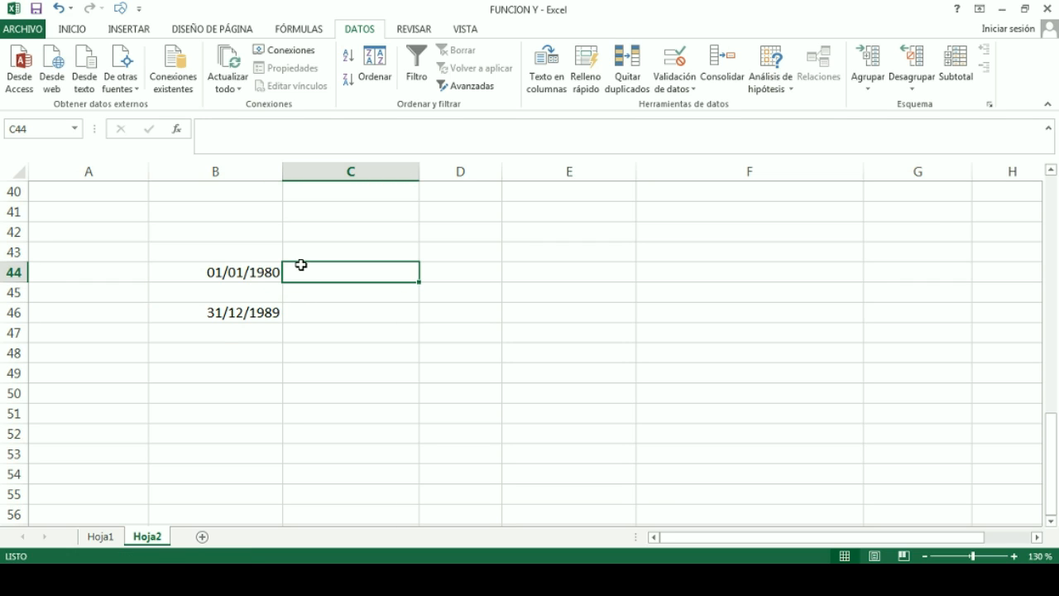
- Check the start and end dates of the 1980s range in B44 and B46
click(307, 309)
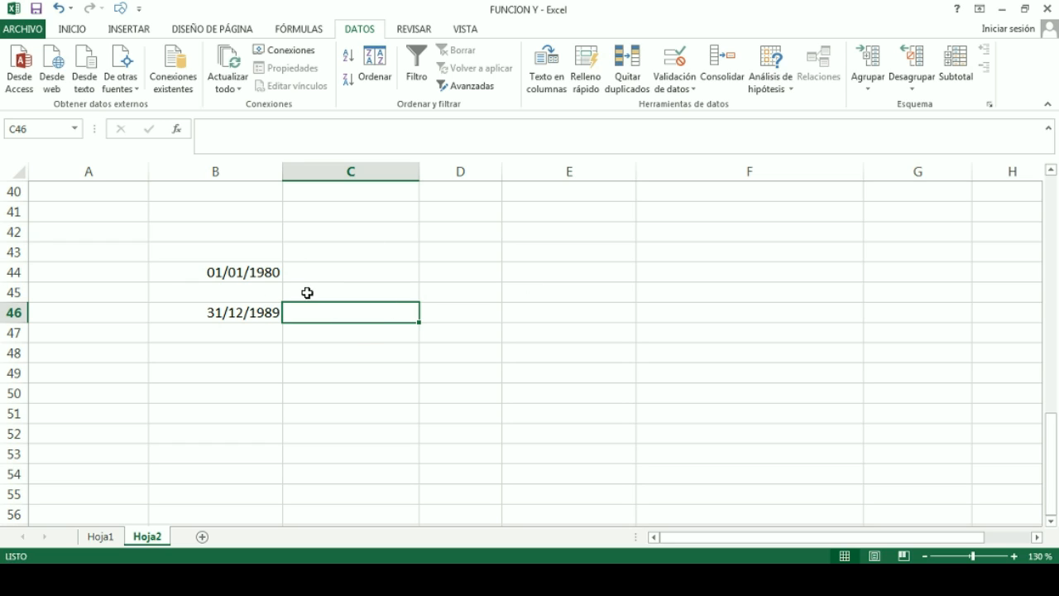
click(271, 271)
click(250, 316)
click(236, 271)
click(245, 312)
scroll(355, 331, up, 2)
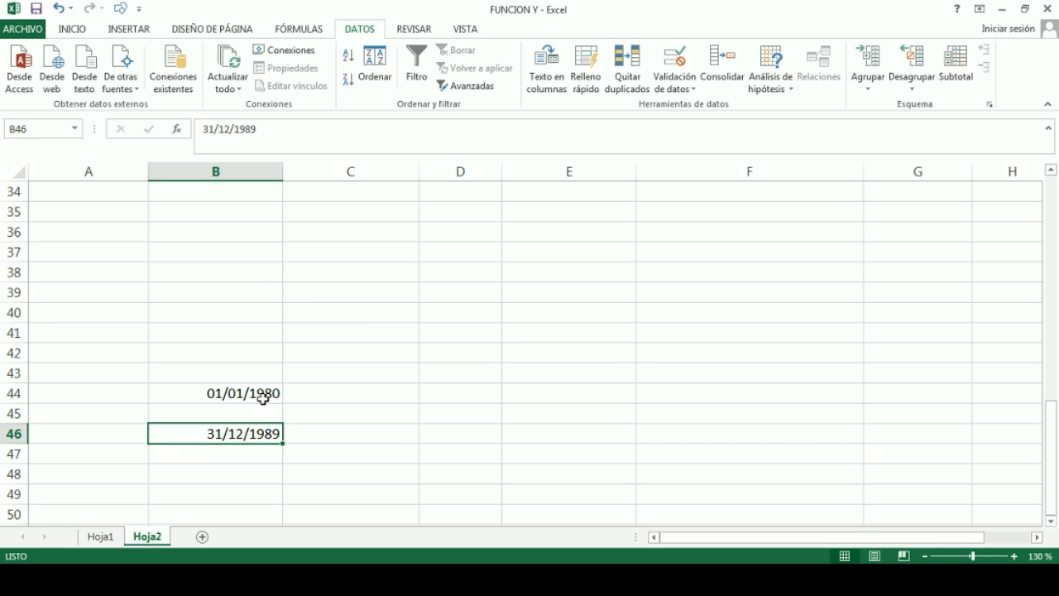
- Reopen the Y function arguments for the formula in G6 and move the dialog clear of the FECHA NACIMIENTO column
scroll(414, 348, up, 3)
scroll(390, 355, up, 8)
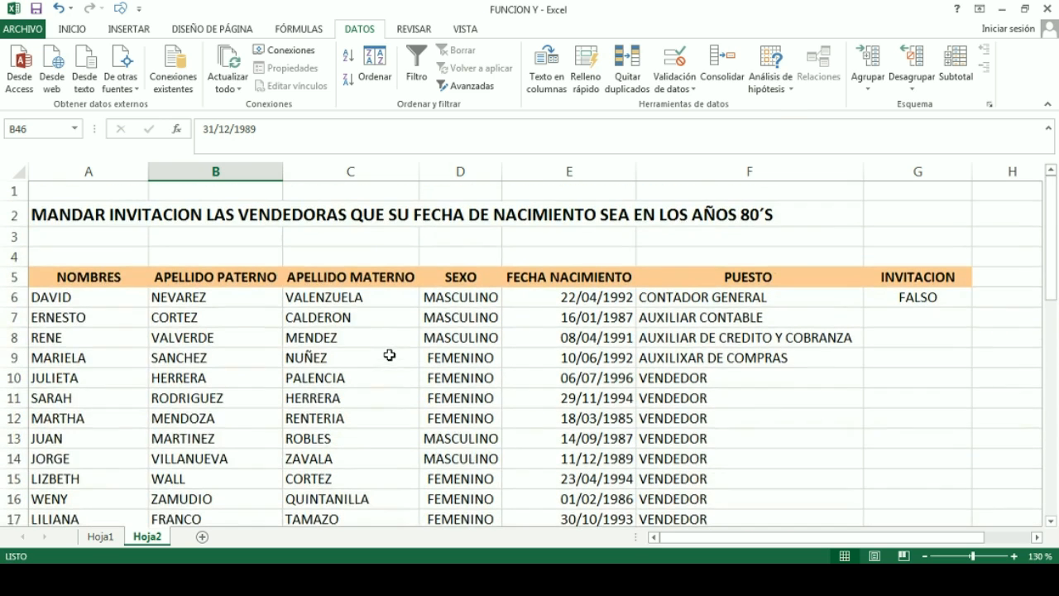
click(925, 295)
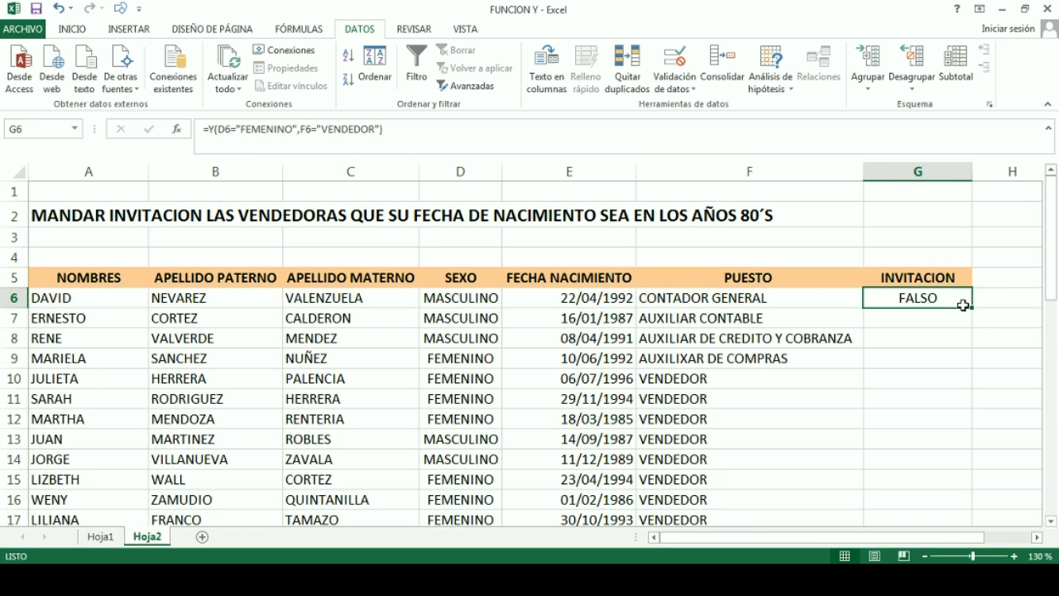
click(177, 130)
click(783, 101)
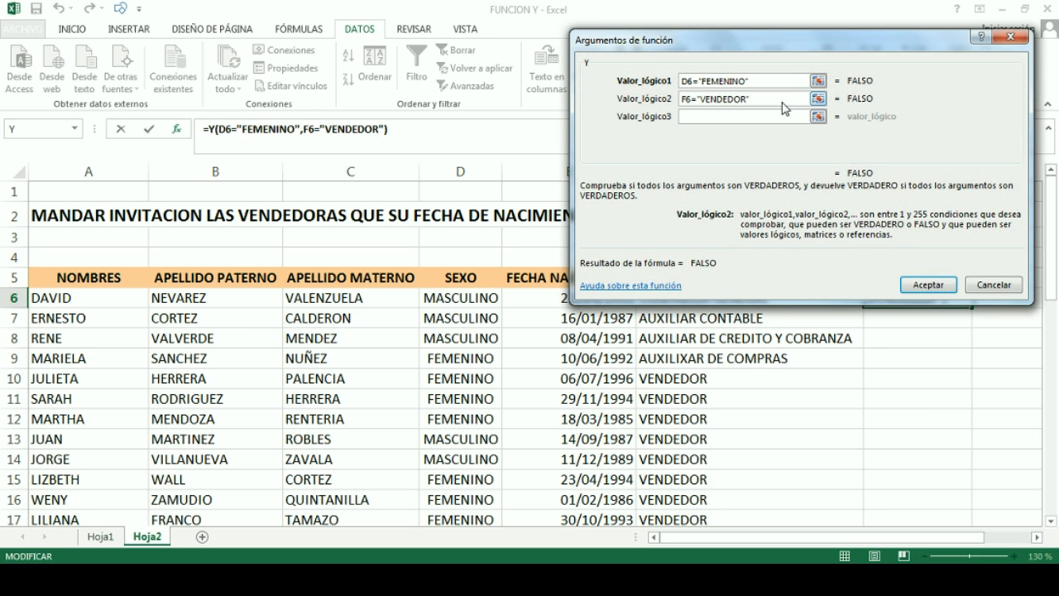
click(753, 121)
drag(747, 47, 212, 12)
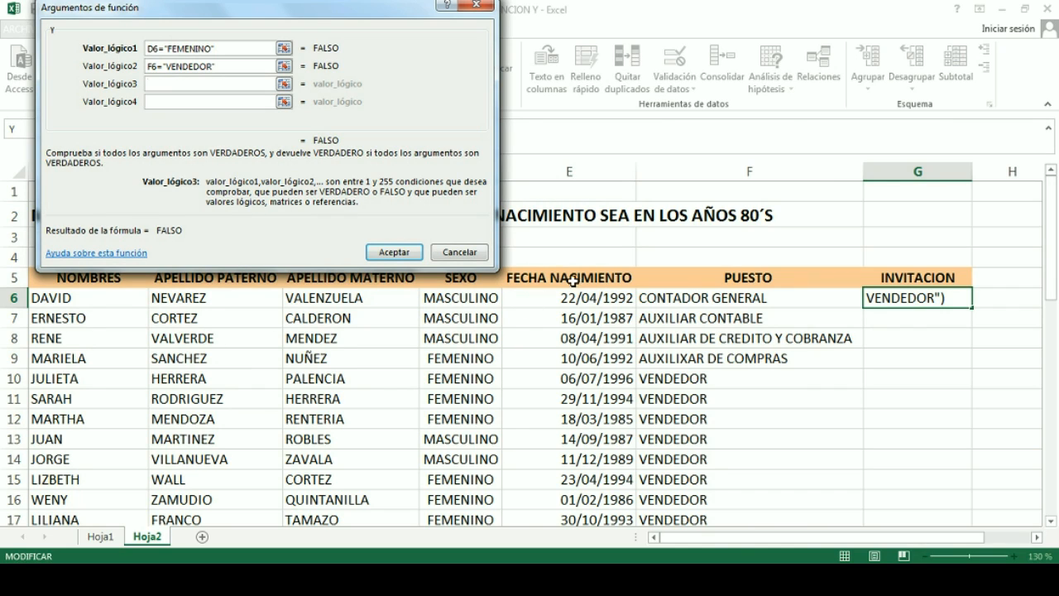
- Set the third condition of the Y function to E6>=FECHANUMERO("01/01/1980")
click(575, 298)
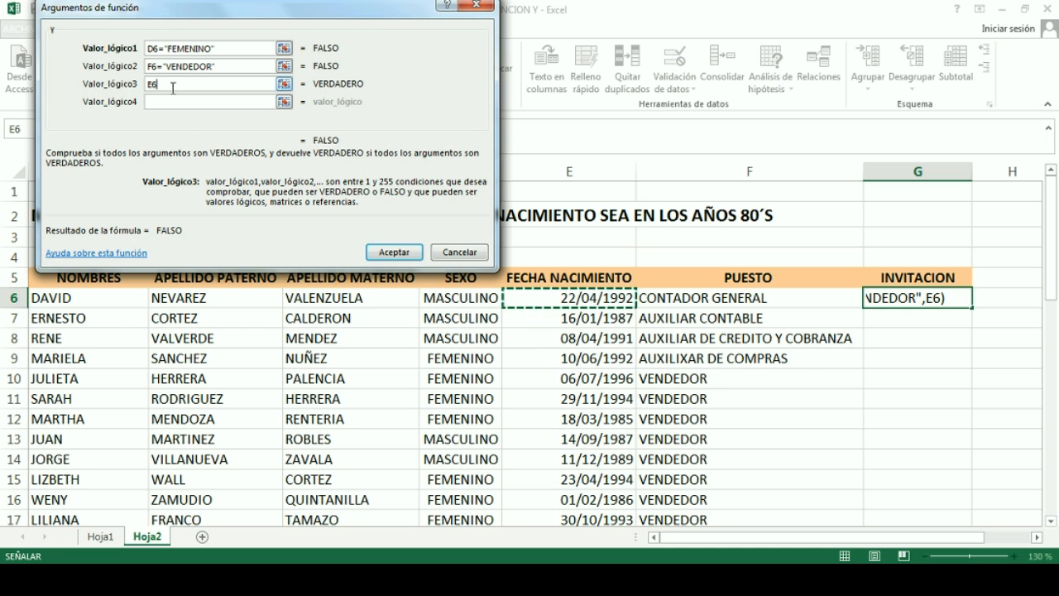
text(>=)
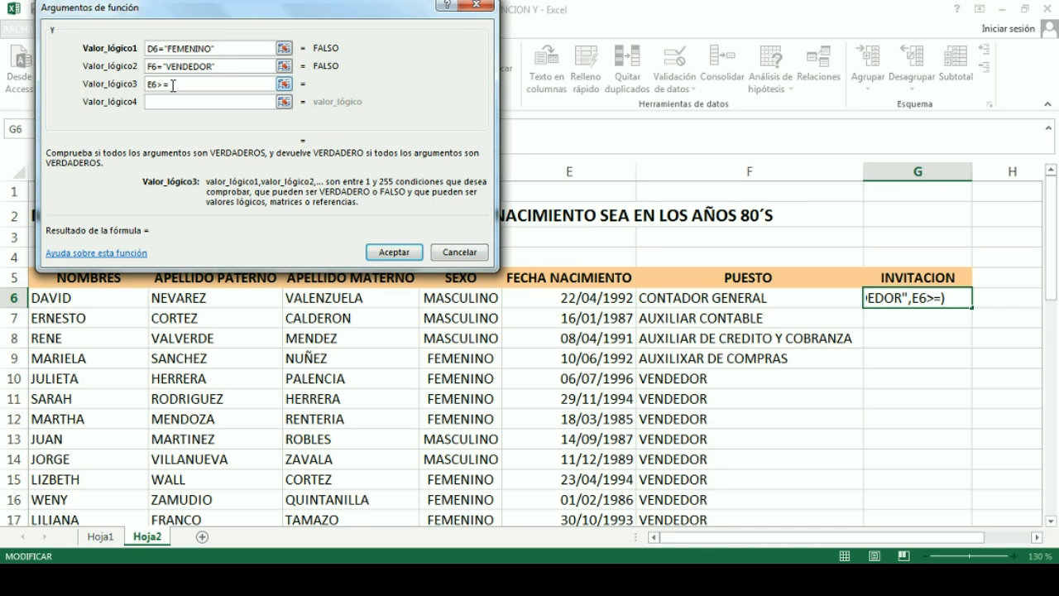
scroll(622, 233, down, 12)
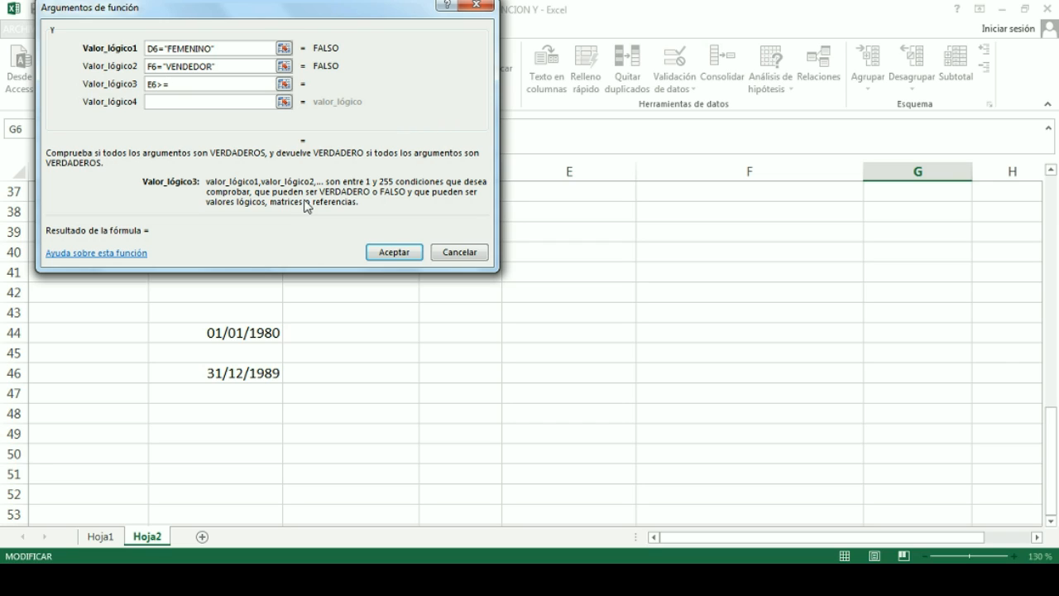
text(FECHA)
text(NUMERO)
text((")
text(01/01)
text(/)
text(1980)
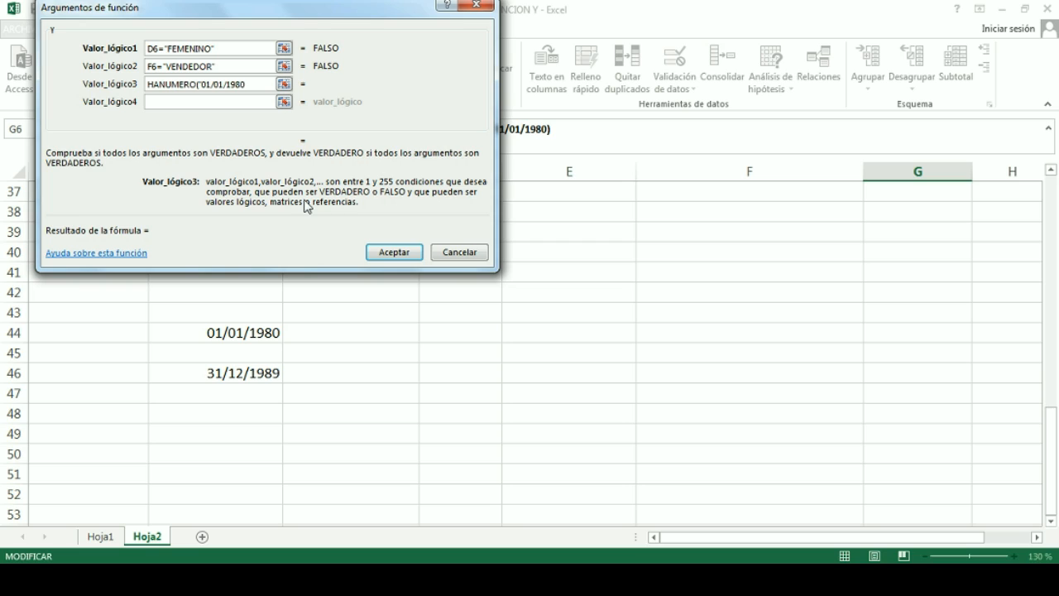
text(")
text())
key(Home)
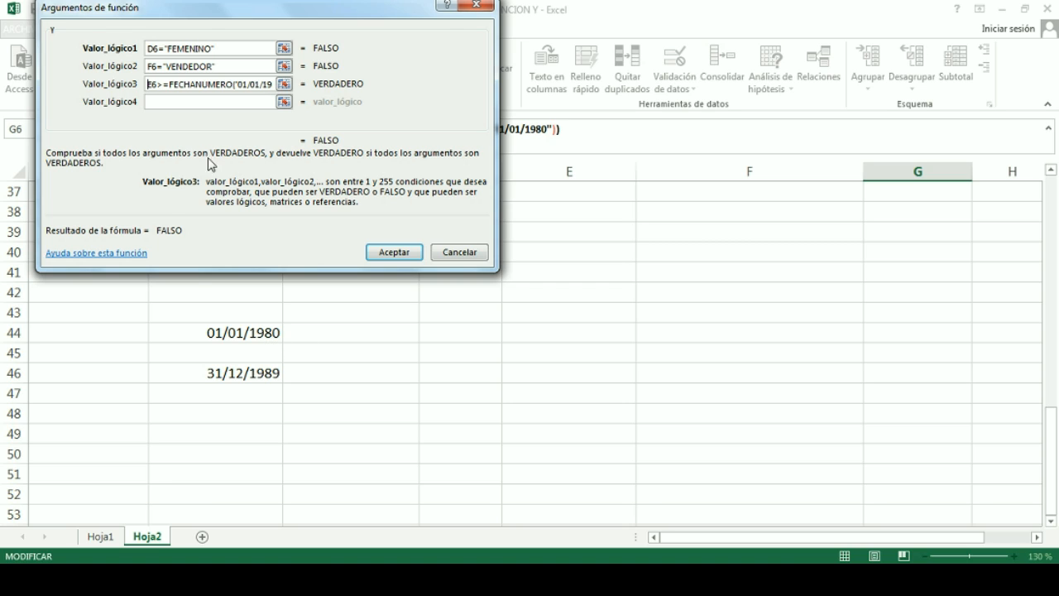
- Set the fourth condition of the Y function to E6<=FECHANUMERO("31/12/1989")
click(164, 101)
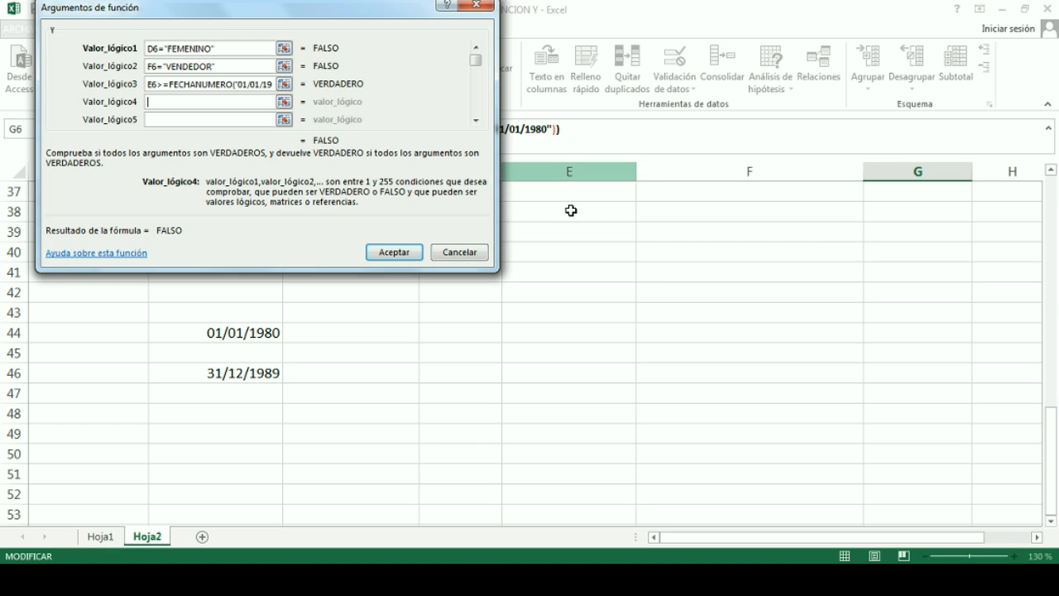
scroll(836, 347, up, 12)
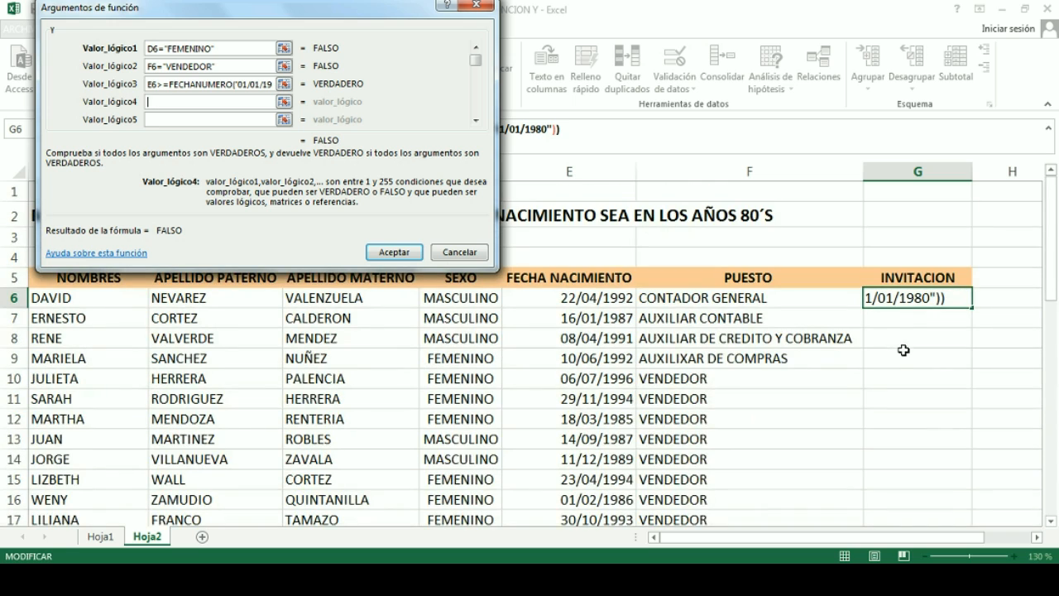
click(577, 299)
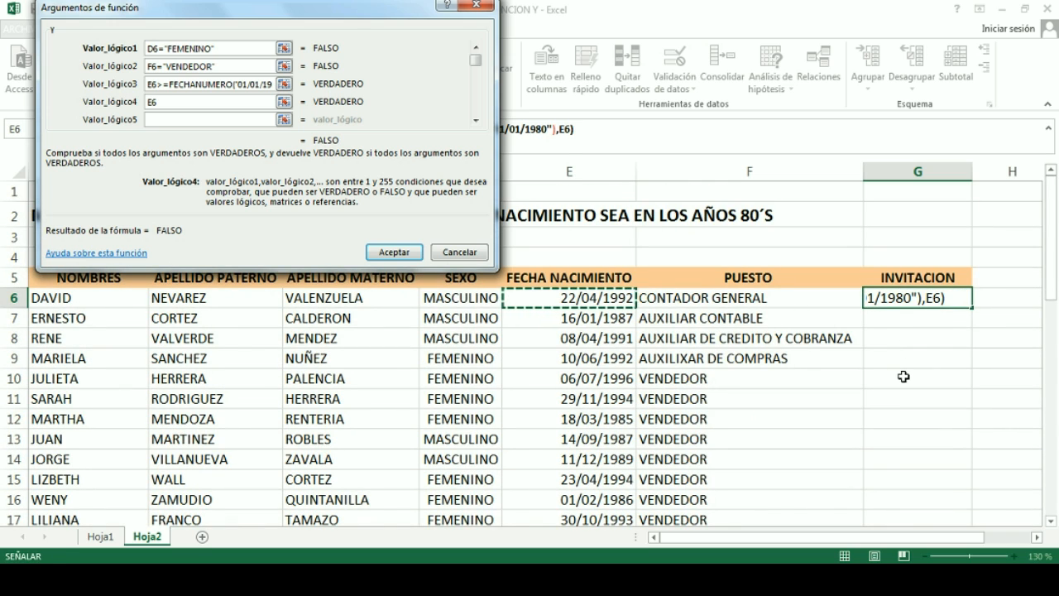
text(<=)
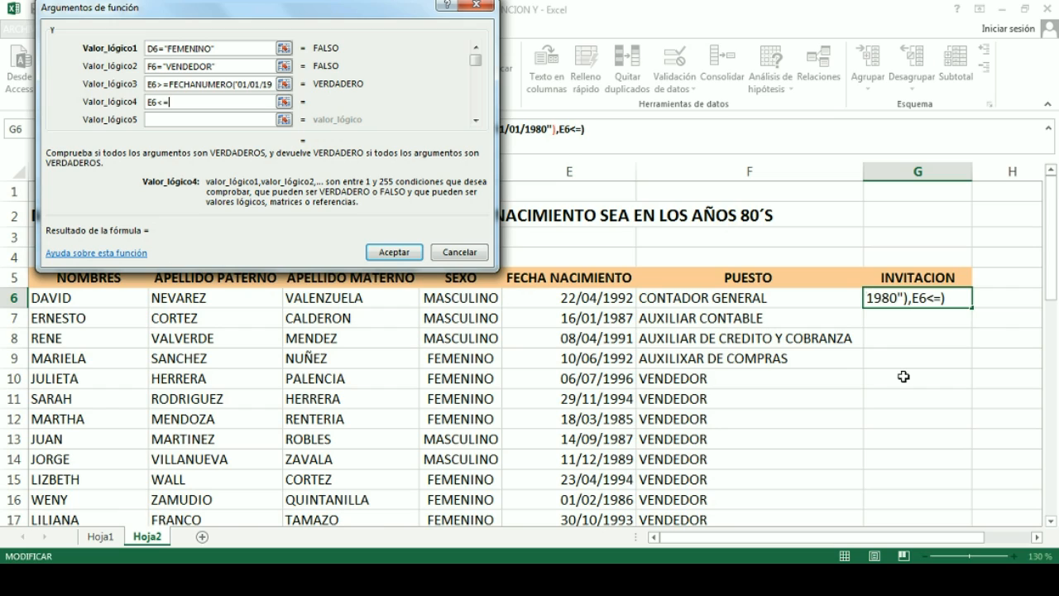
text(FECHANUM)
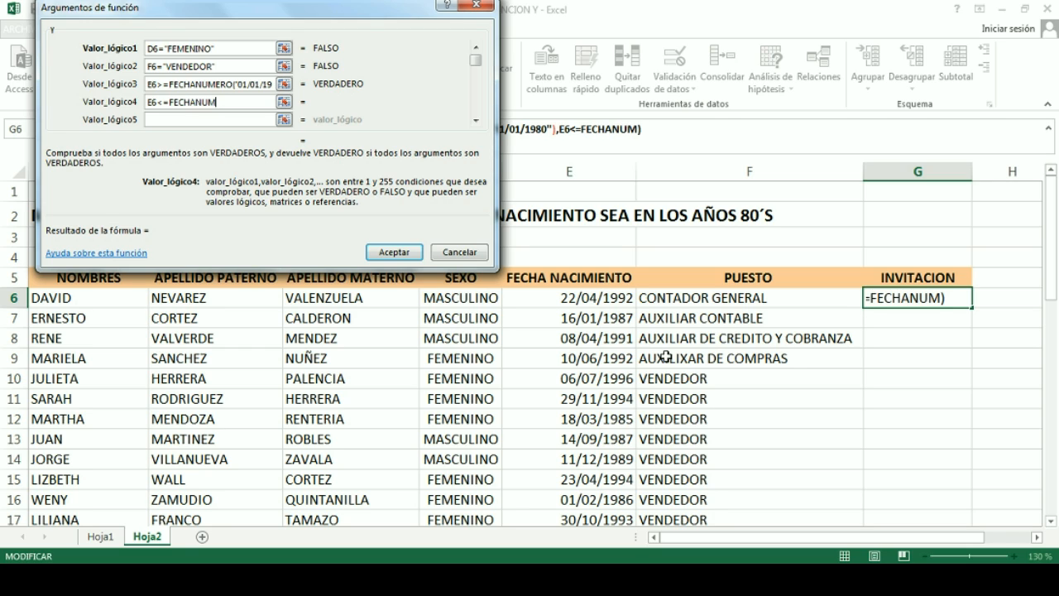
text(ERO)
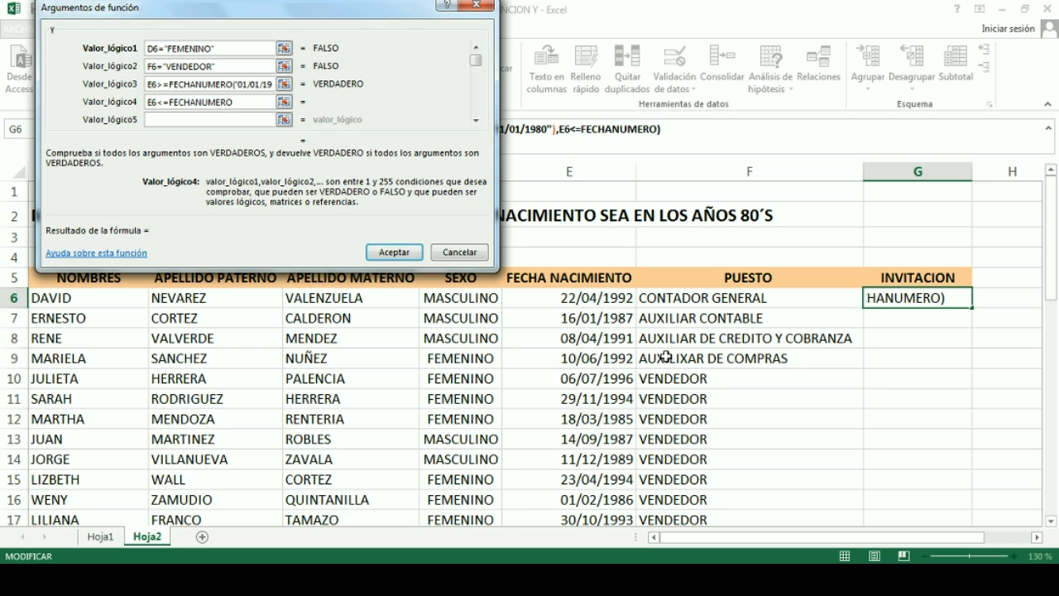
text(()
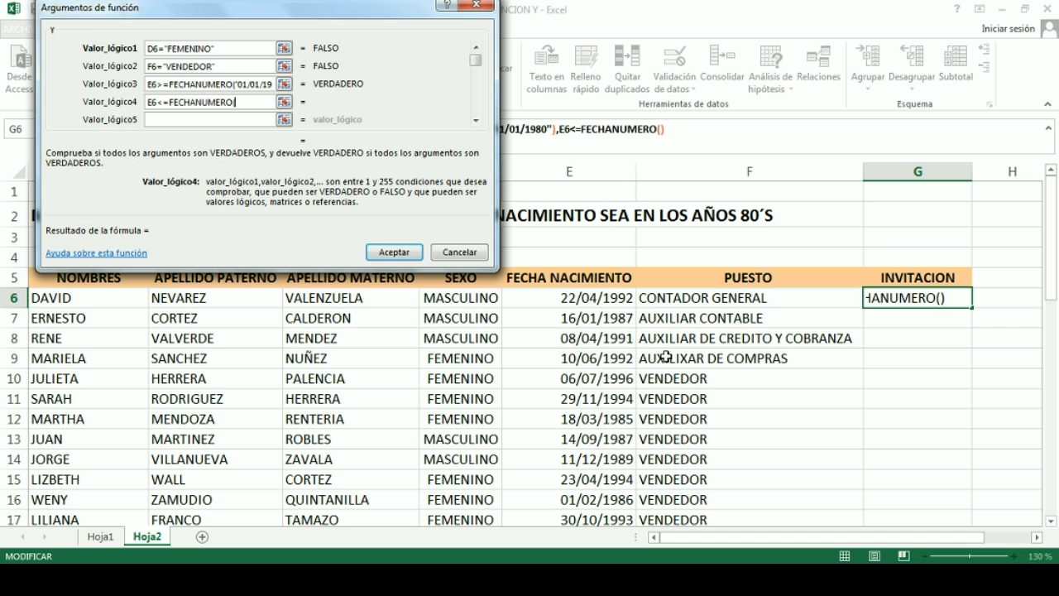
text(")
scroll(666, 357, down, 12)
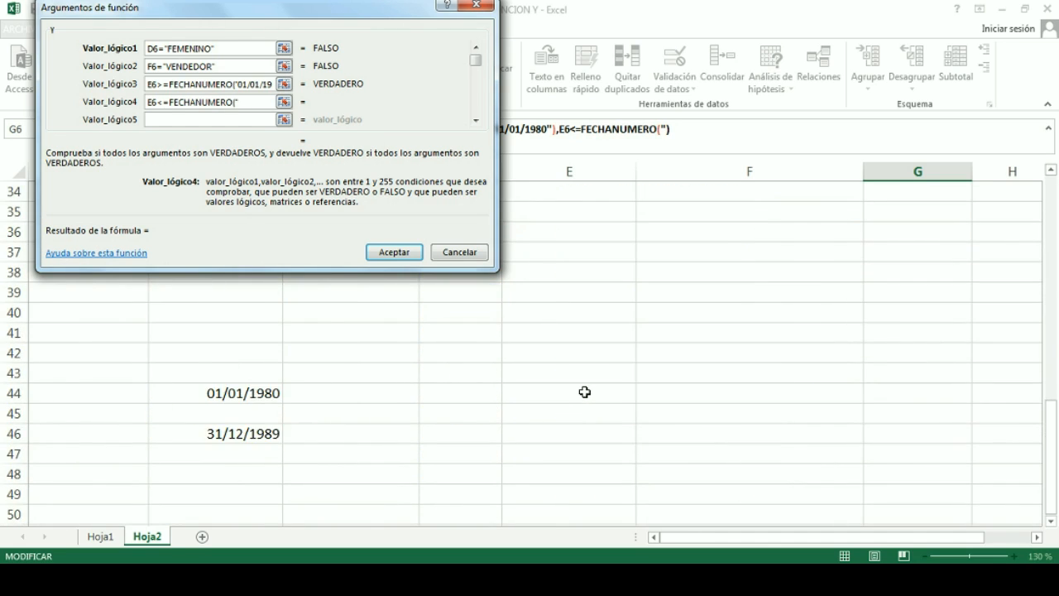
text(31/1)
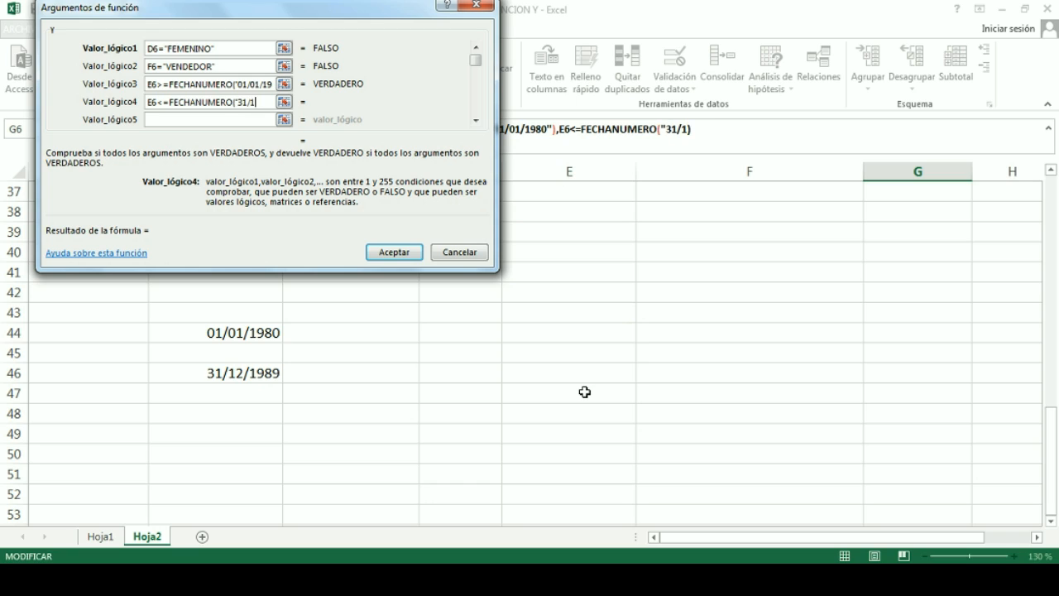
text(2/1989)
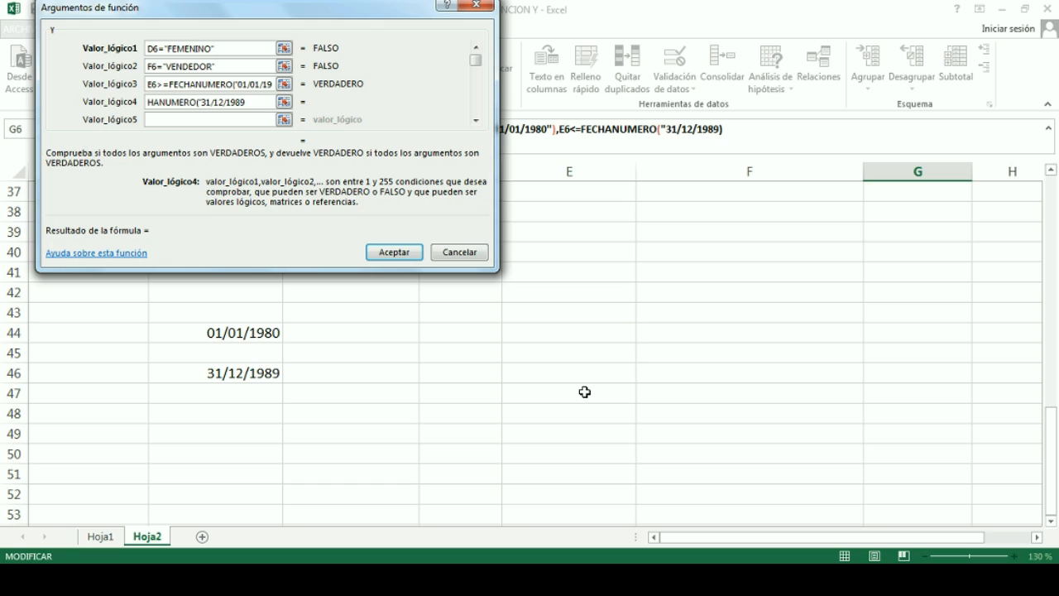
text("))
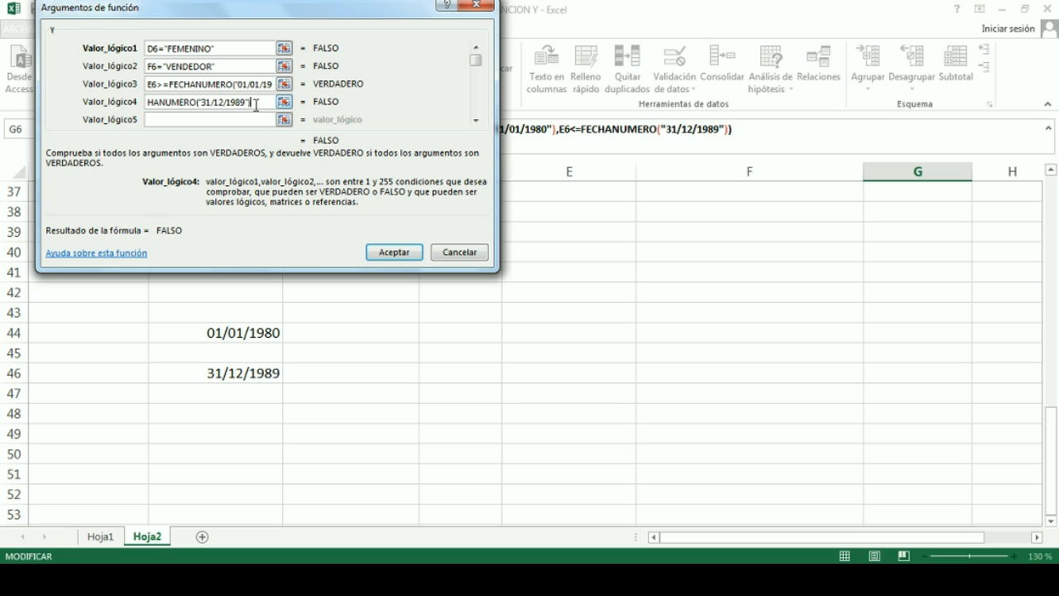
key(Home)
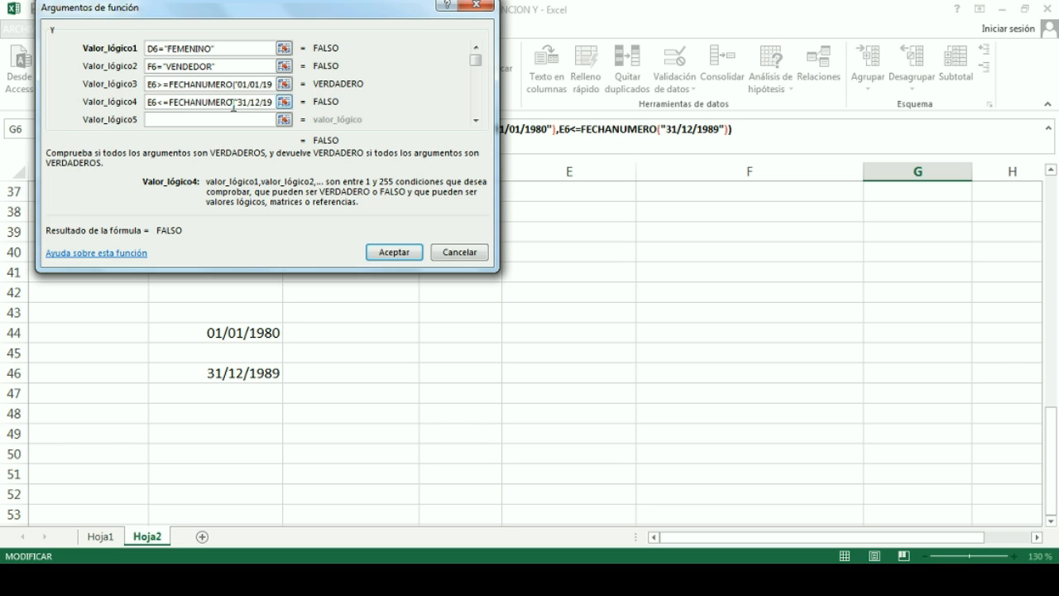
- Accept the four-condition Y formula in G6 and copy it down the INVITACION column to row 30
scroll(554, 267, up, 12)
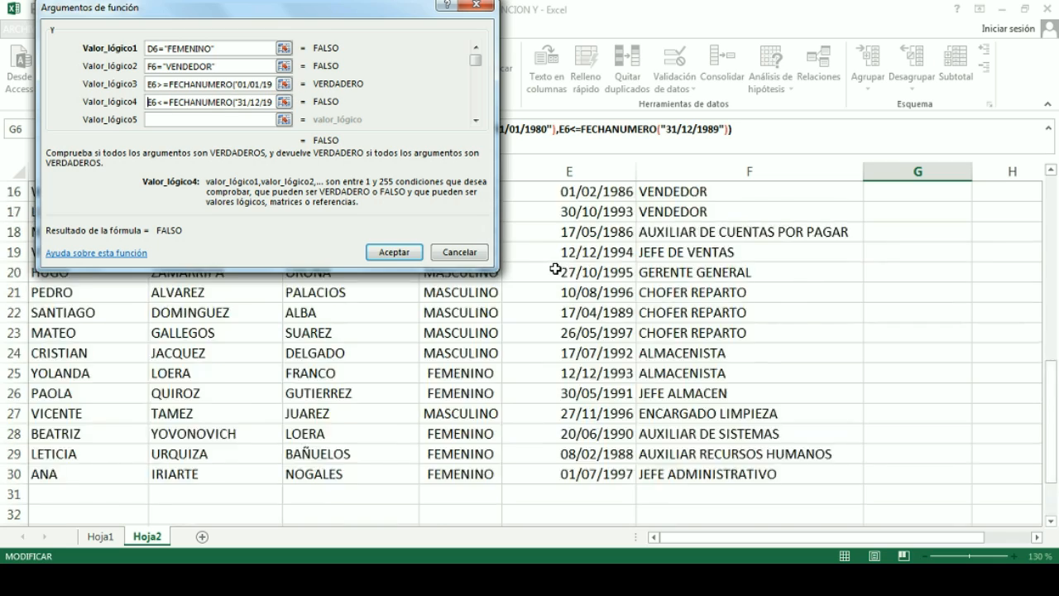
drag(298, 14, 293, 273)
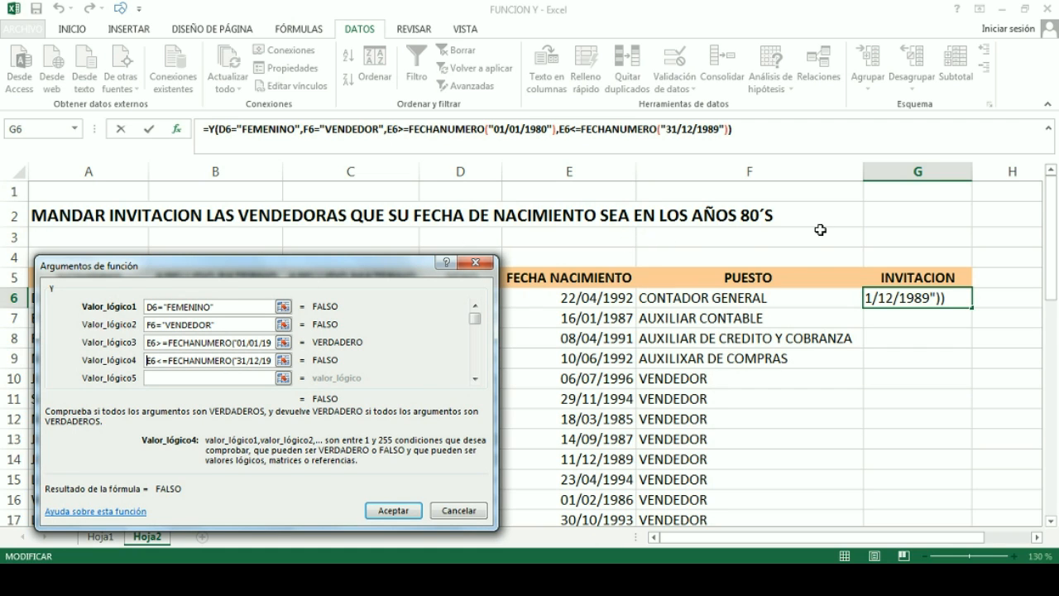
drag(371, 275, 544, 60)
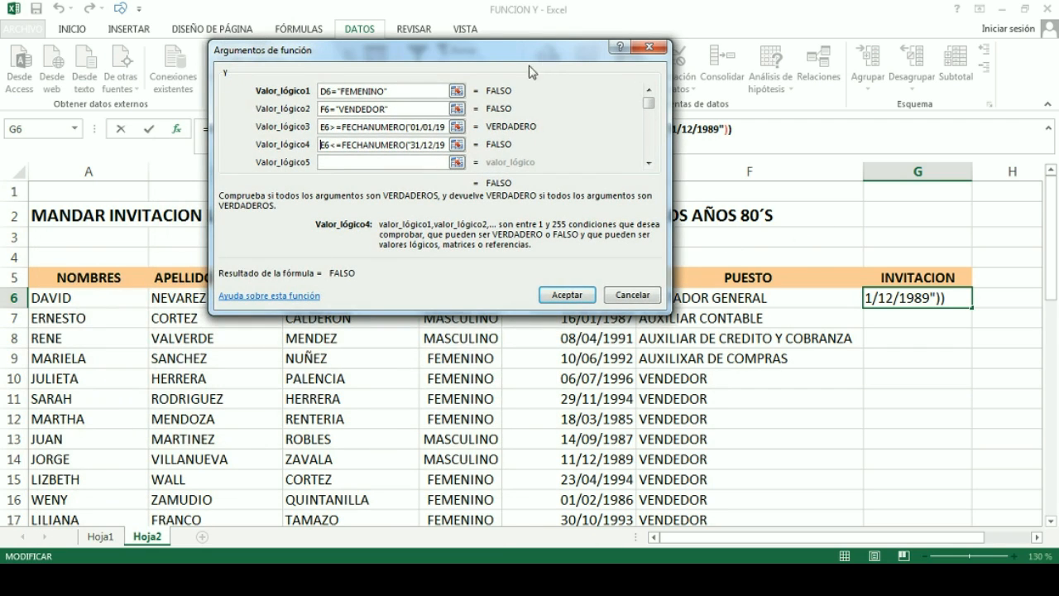
click(567, 294)
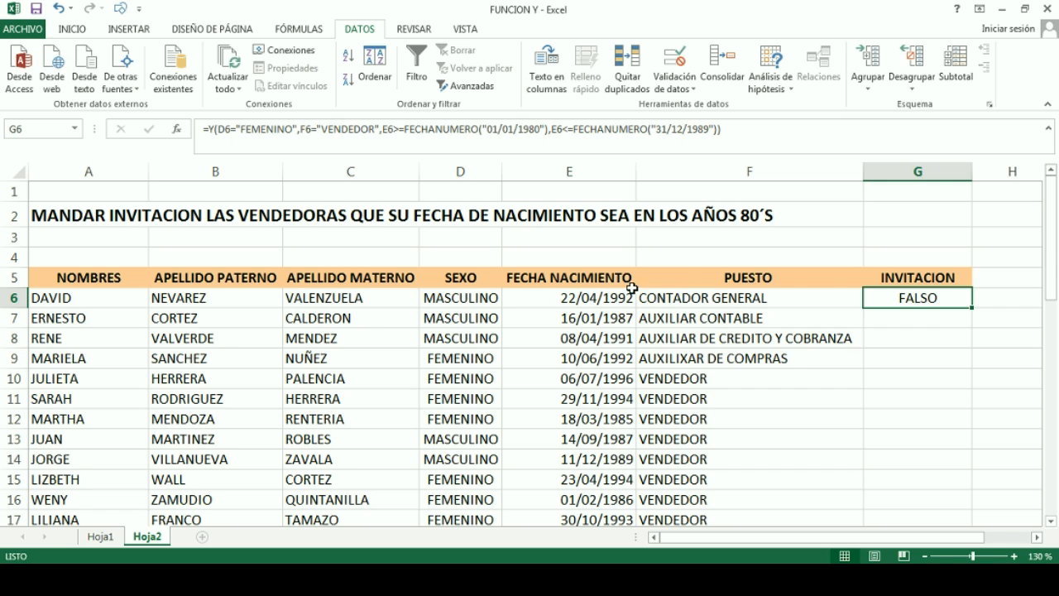
drag(973, 310, 955, 481)
click(795, 393)
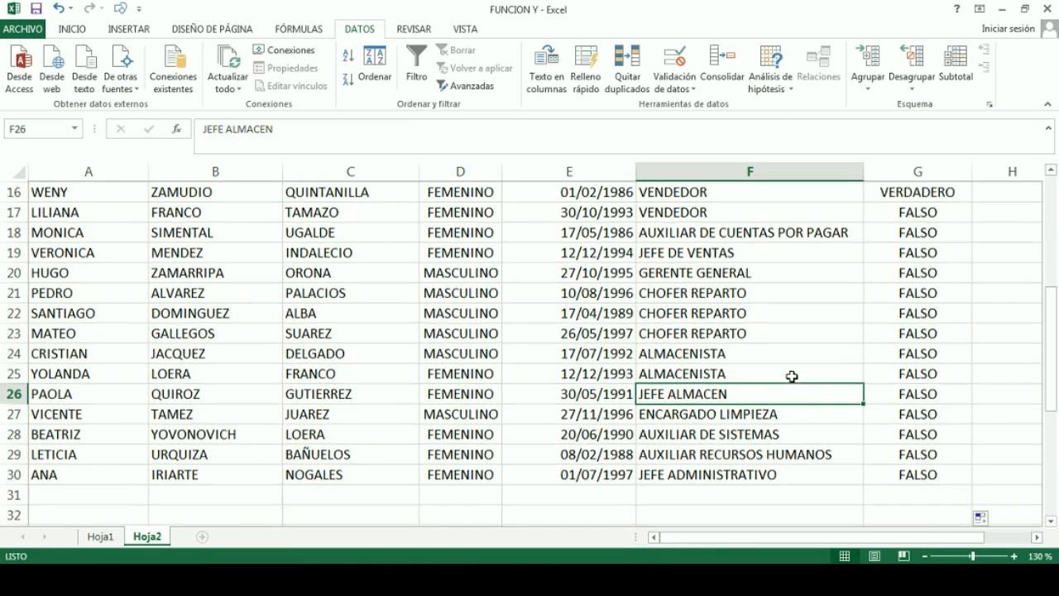
- Check the sex, birth date and position in rows 12 and 16 against their INVITACION results
scroll(790, 374, up, 5)
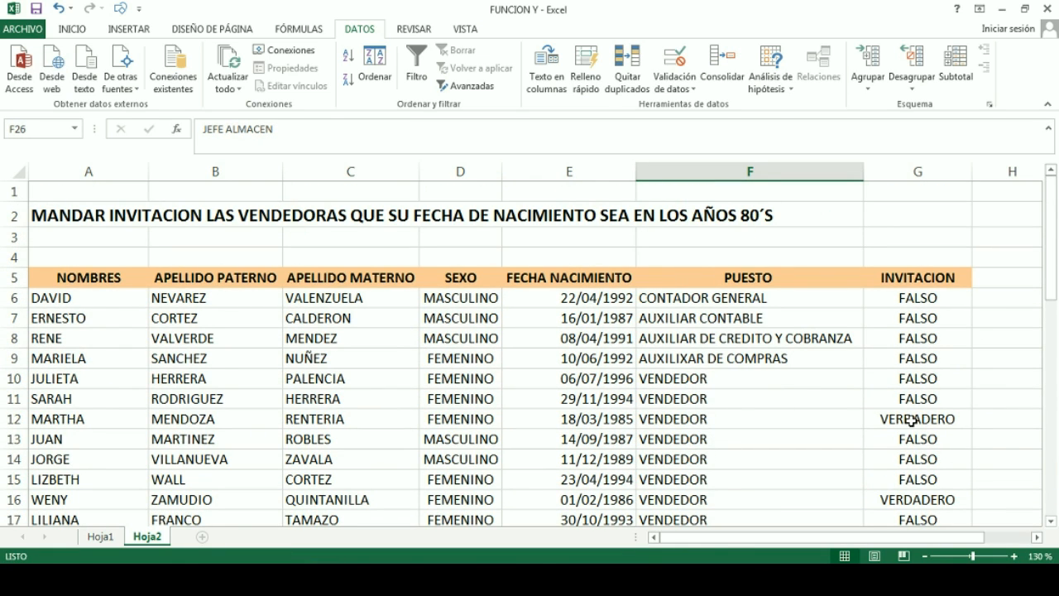
click(14, 419)
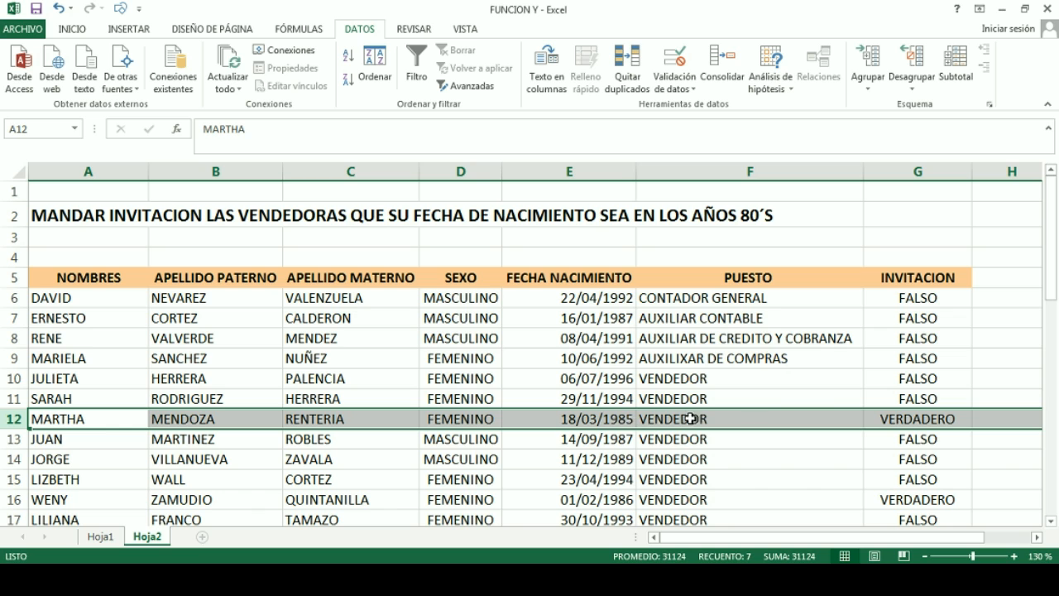
scroll(885, 390, down, 2)
scroll(884, 391, down, 1)
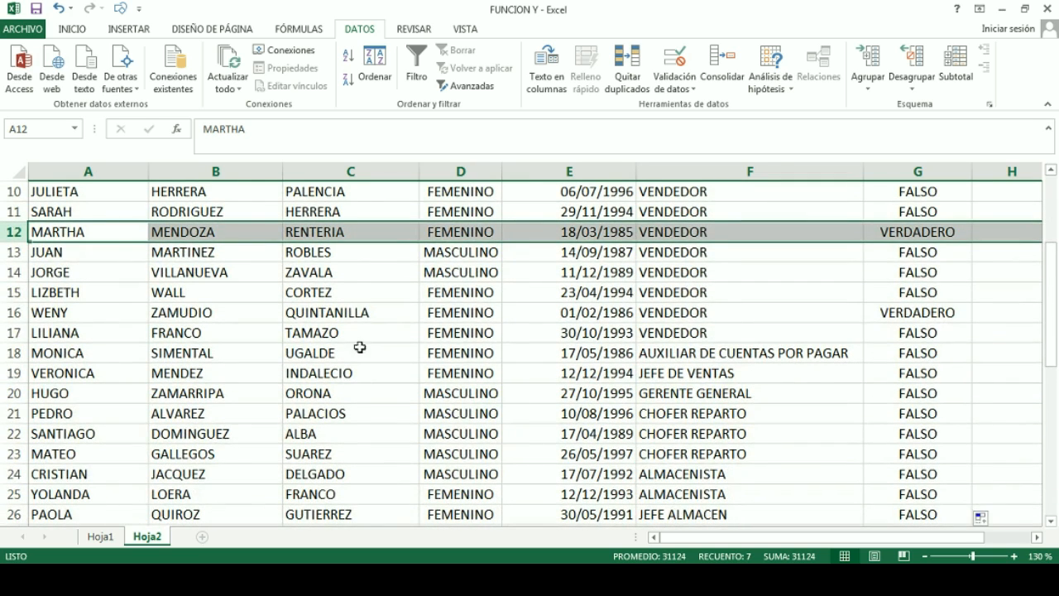
click(14, 312)
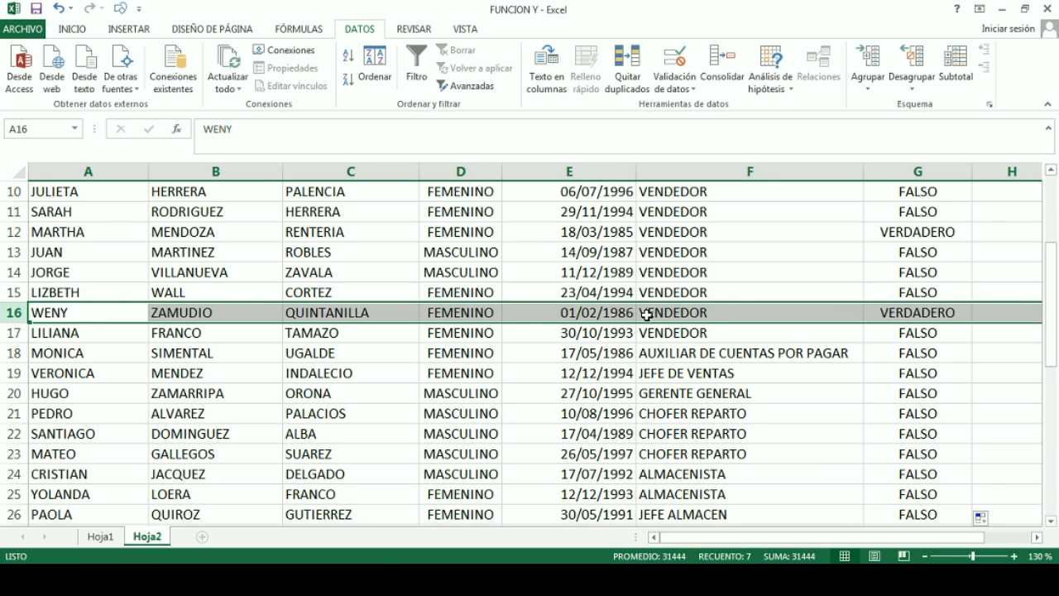
- Examine rows 25 and 10 to see which of the invitation conditions each employee meets
scroll(879, 326, down, 2)
click(685, 371)
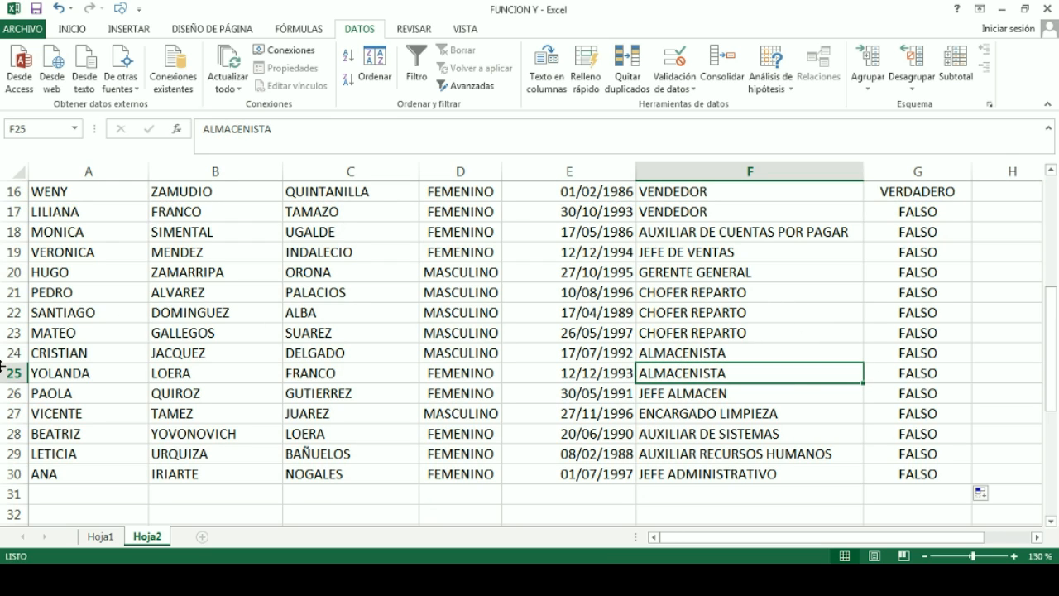
click(10, 374)
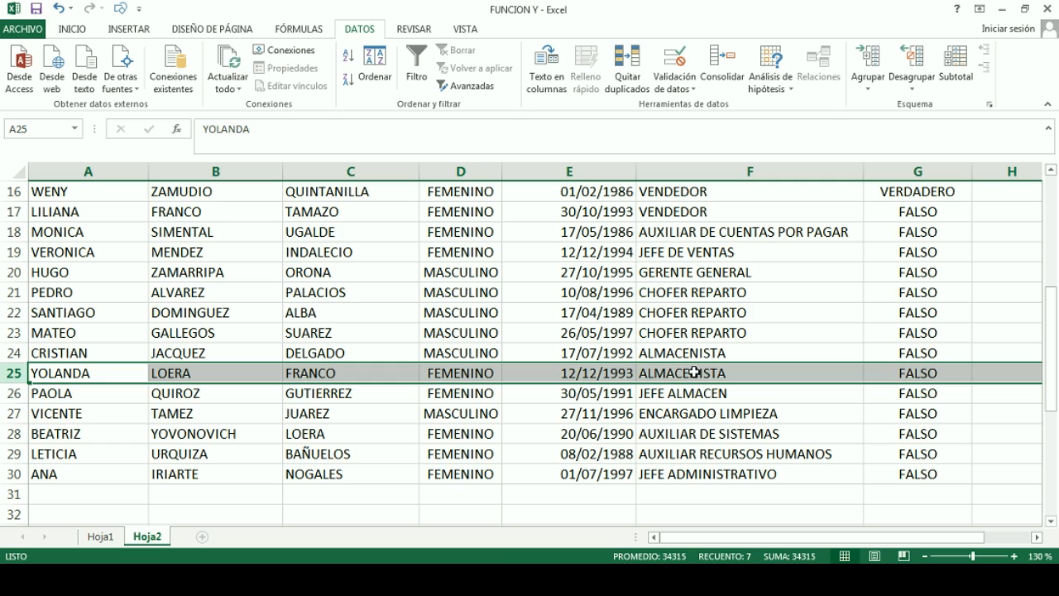
scroll(654, 442, up, 4)
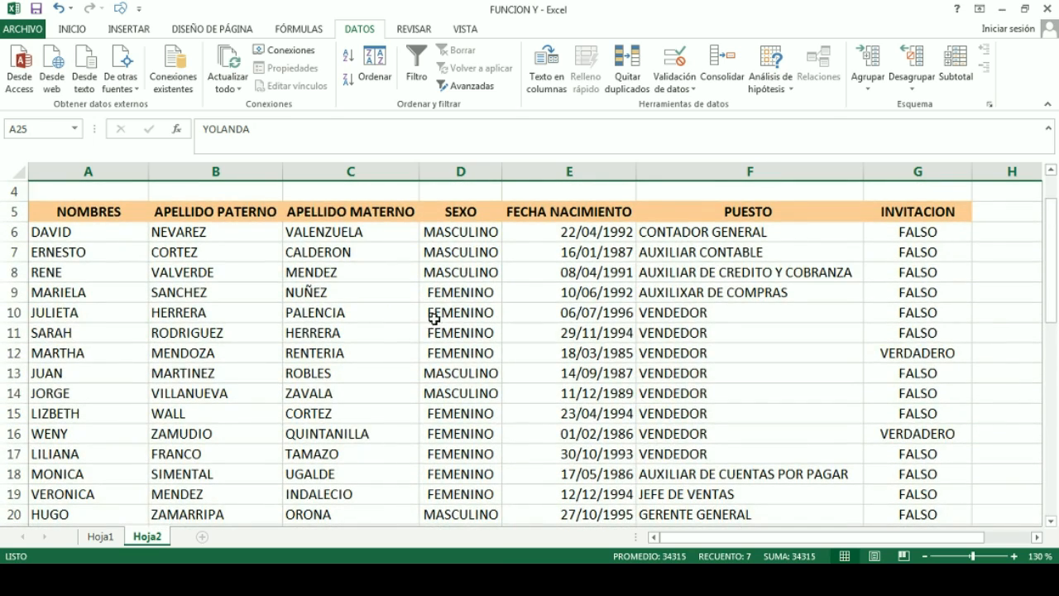
click(15, 312)
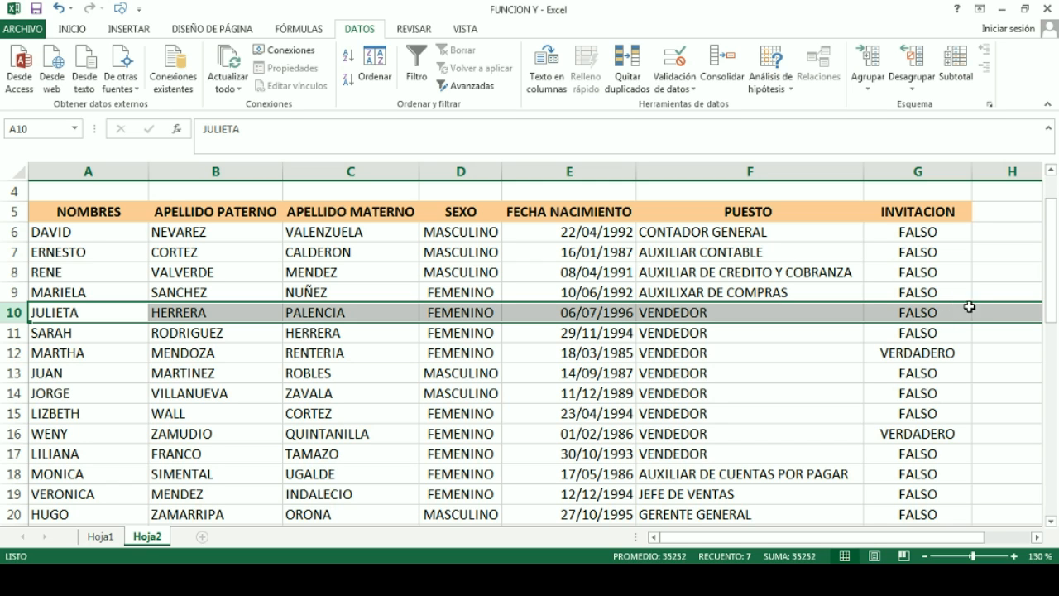
scroll(568, 319, down, 1)
scroll(568, 320, down, 3)
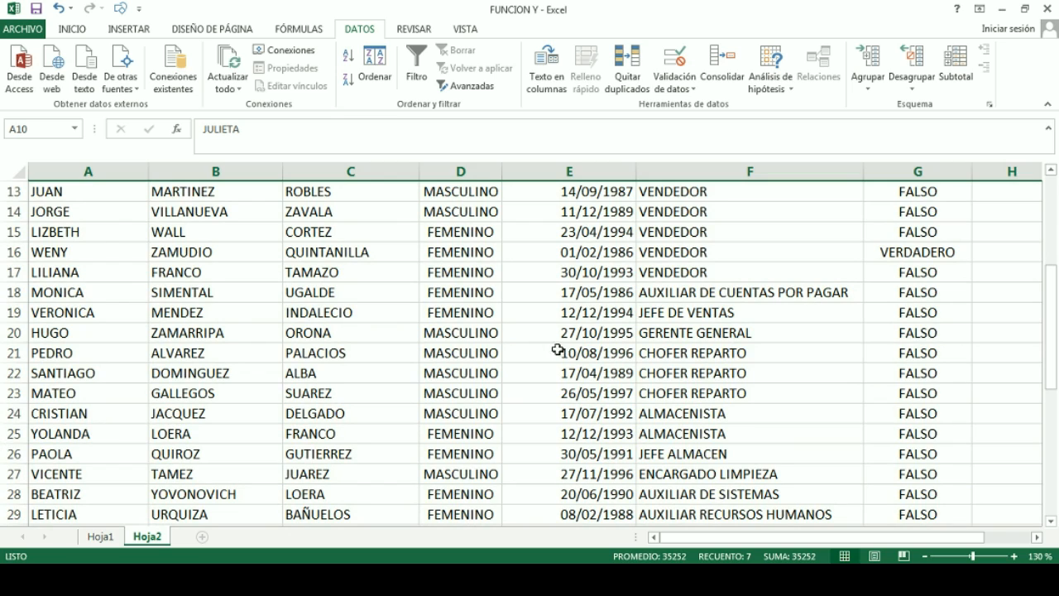
- Check row 24 against the invitation conditions and inspect the Y formula in G8
click(8, 414)
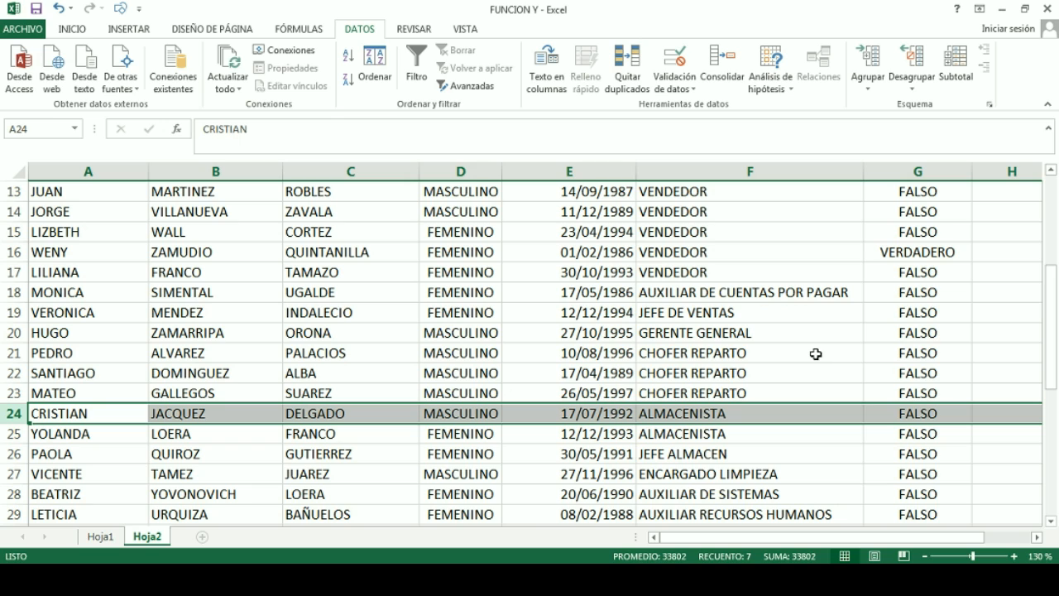
scroll(890, 337, down, 2)
scroll(890, 338, up, 6)
click(891, 337)
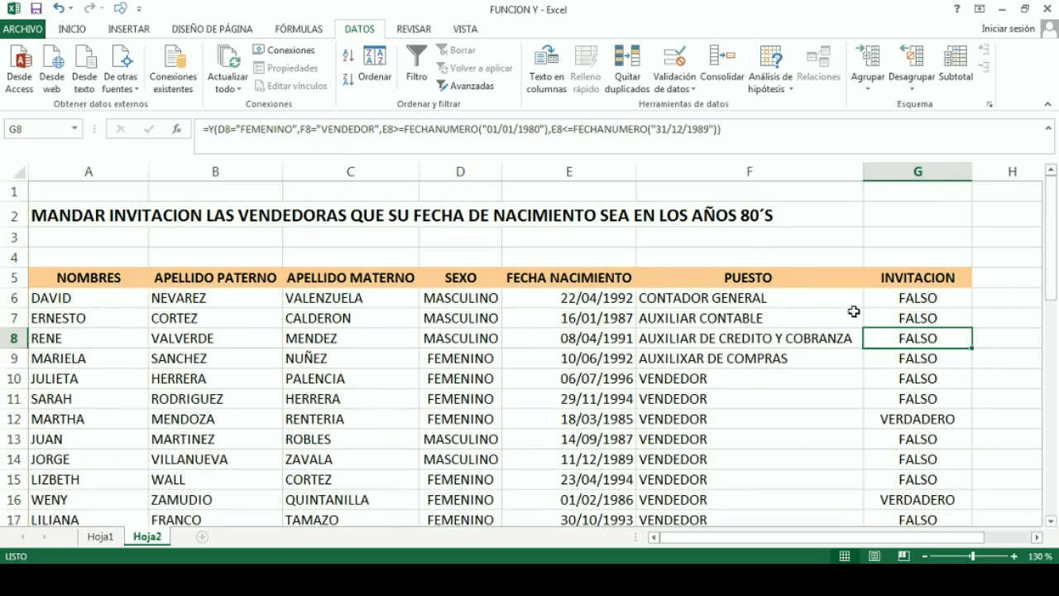
- Turn on filtering for the employee table whose headers are in row 5
drag(74, 276, 927, 489)
click(374, 67)
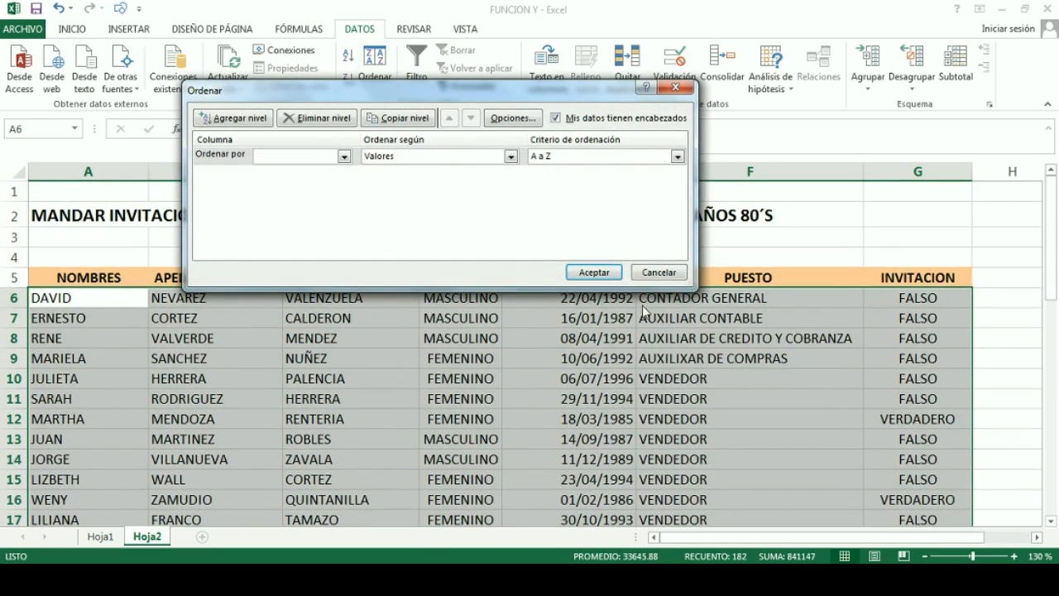
click(671, 270)
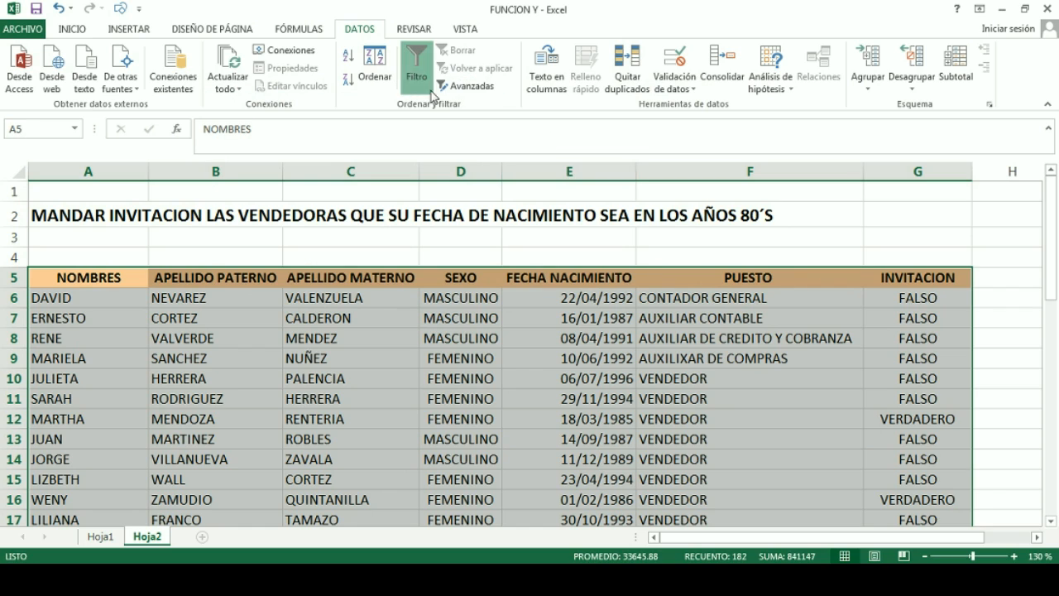
click(417, 66)
click(749, 379)
- Filter the INVITACION column to show only the VERDADERO rows
click(965, 279)
click(824, 397)
click(830, 421)
click(858, 540)
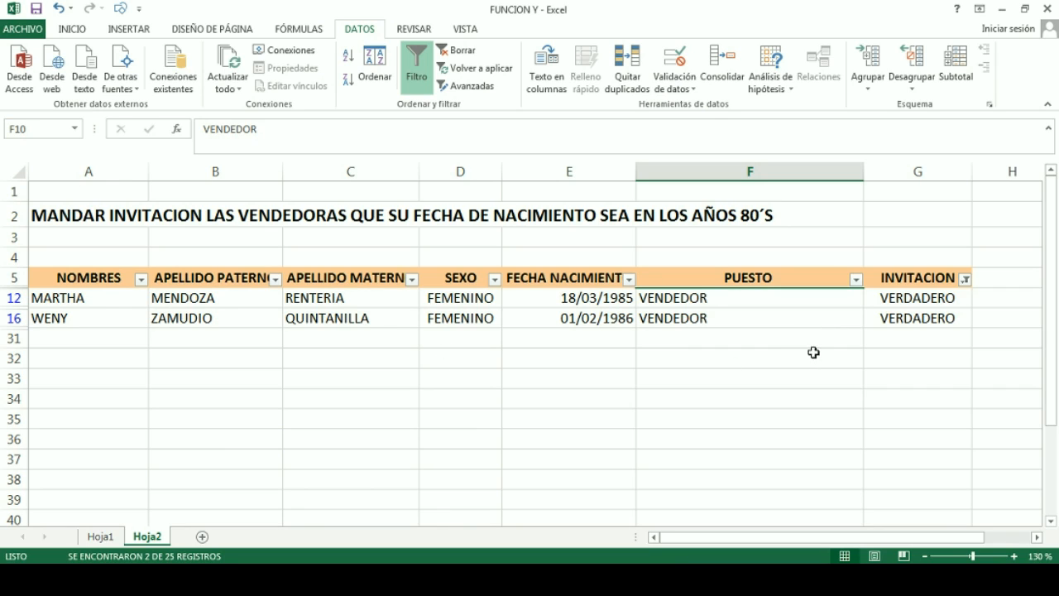
- Remove the filter from the employee table to show all the rows again
drag(14, 278, 14, 399)
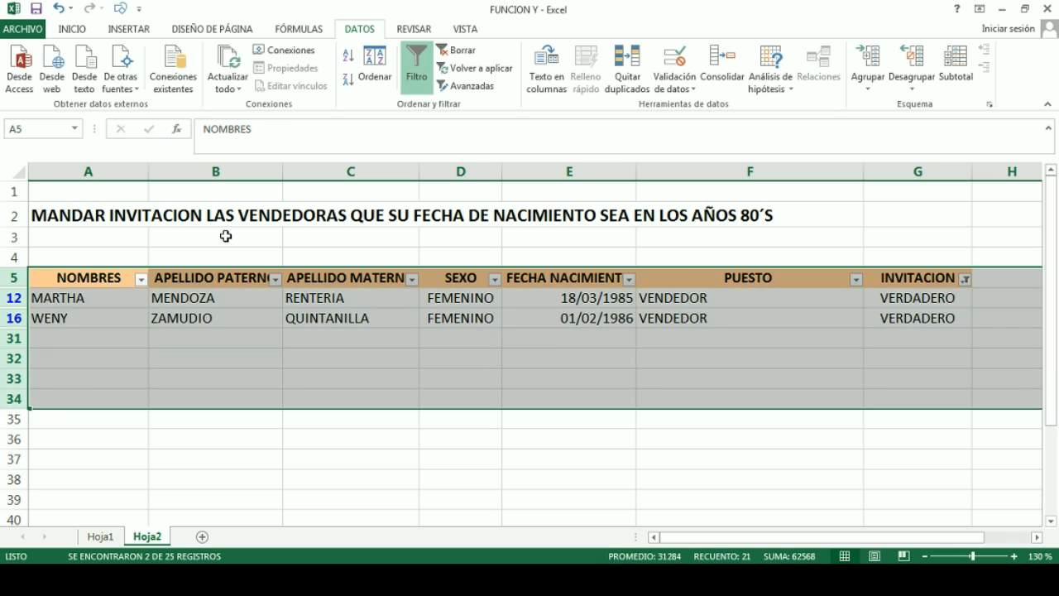
click(430, 71)
click(577, 334)
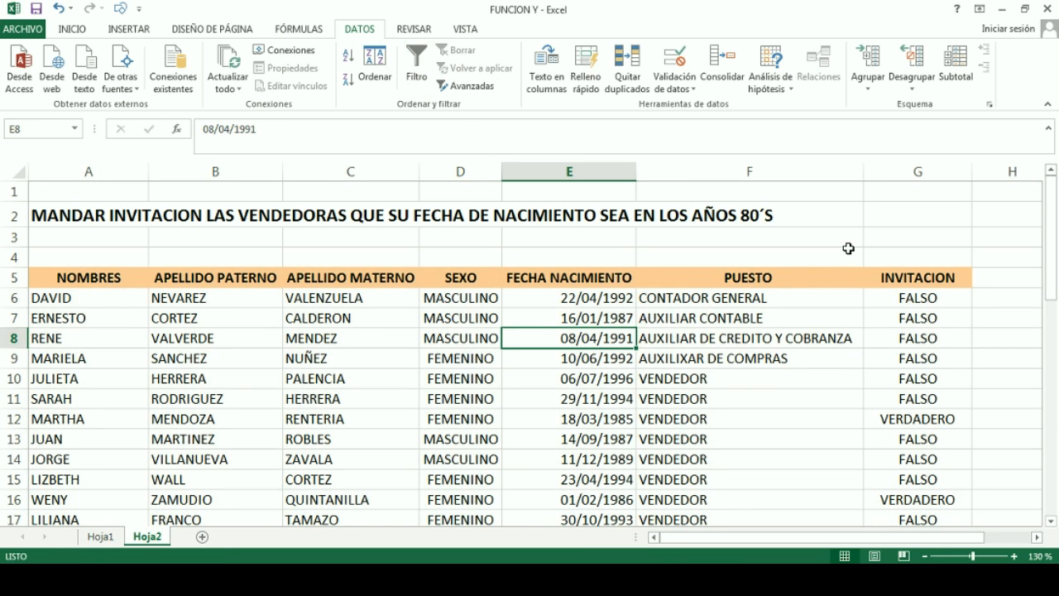
scroll(848, 248, down, 1)
scroll(848, 248, down, 6)
scroll(847, 277, up, 6)
scroll(833, 294, up, 1)
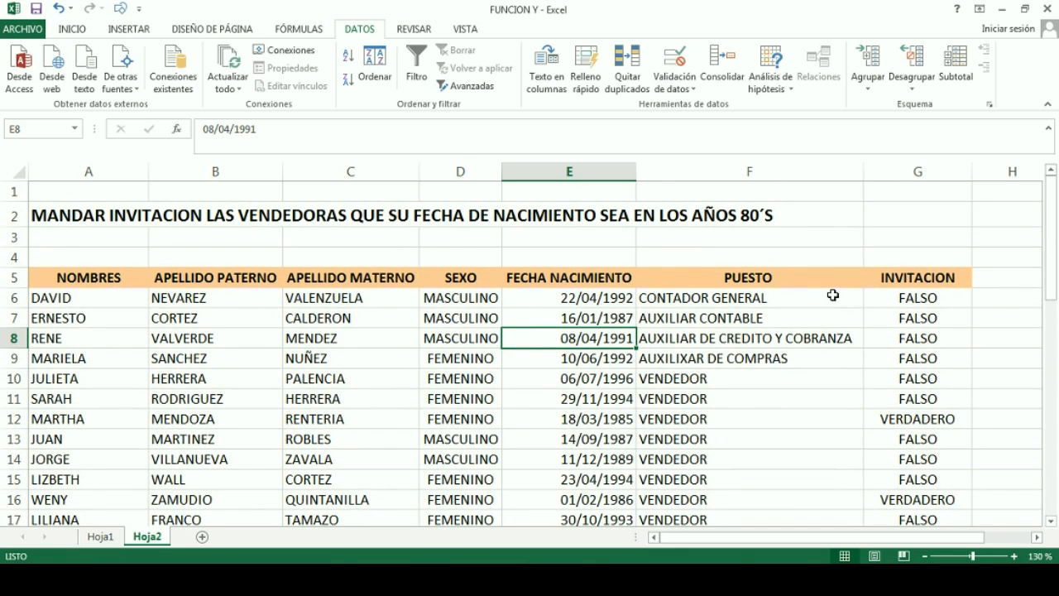